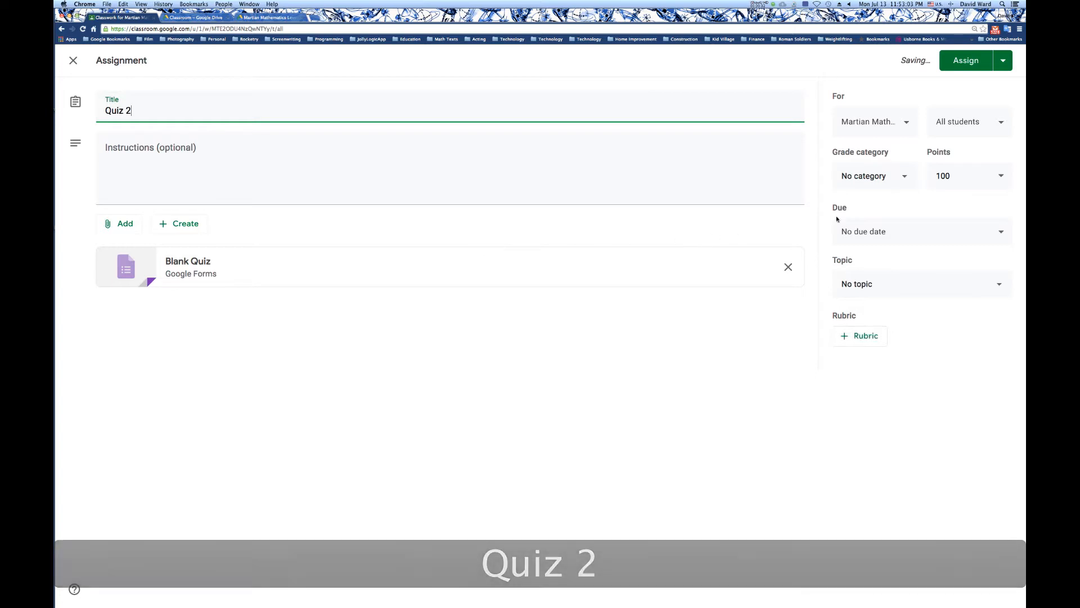
Set the assignment's grade category to Quiz and its due date to Jul 17, 2020.
{"action": "left_click", "coordinate": [856, 178]}
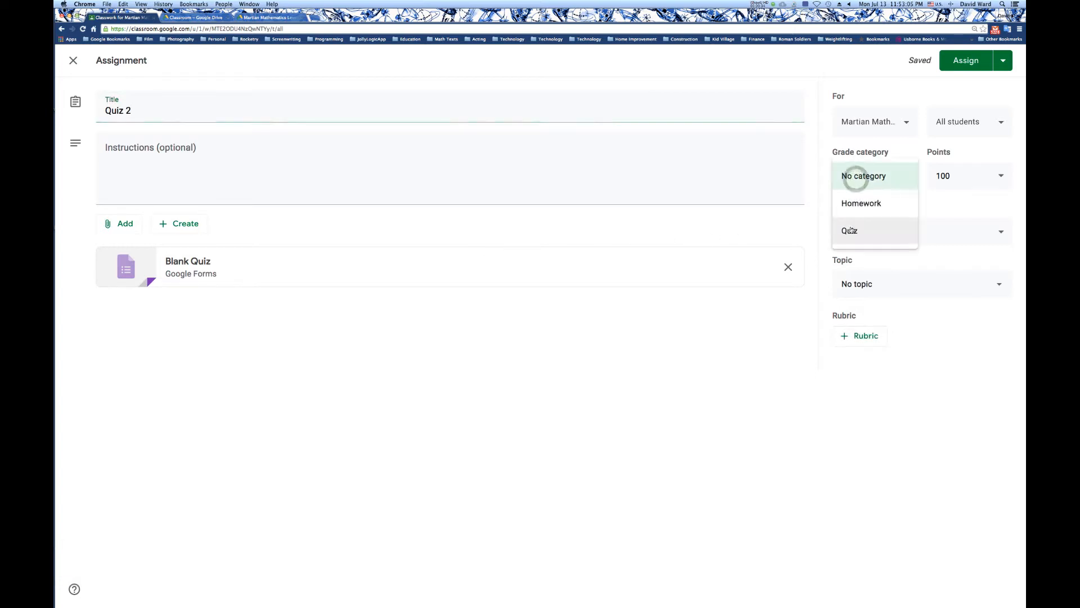
{"action": "left_click", "coordinate": [851, 231]}
{"action": "left_click", "coordinate": [877, 234]}
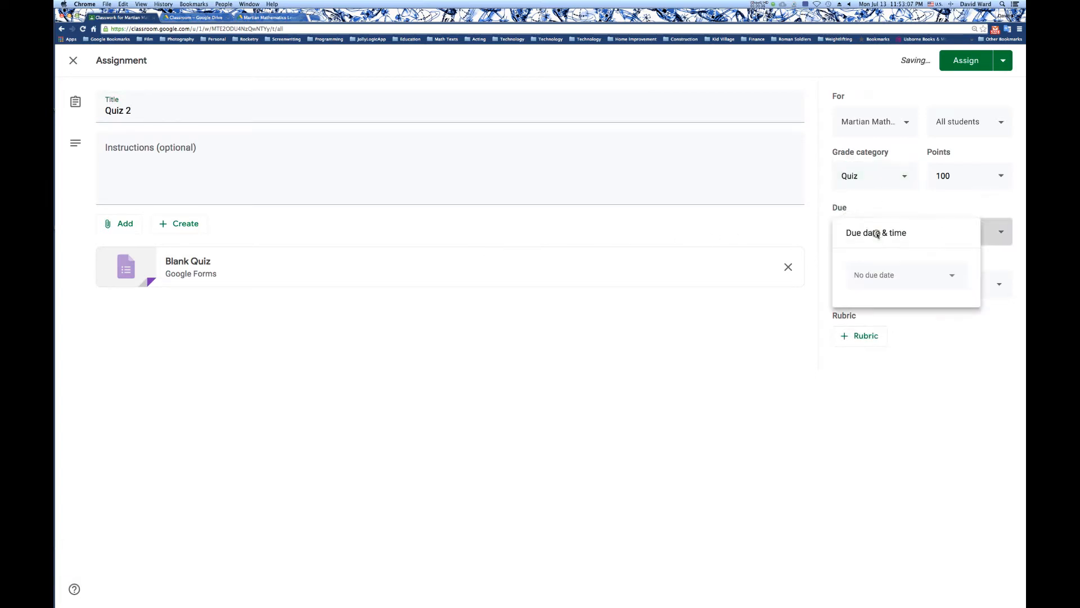
{"action": "left_click", "coordinate": [904, 280]}
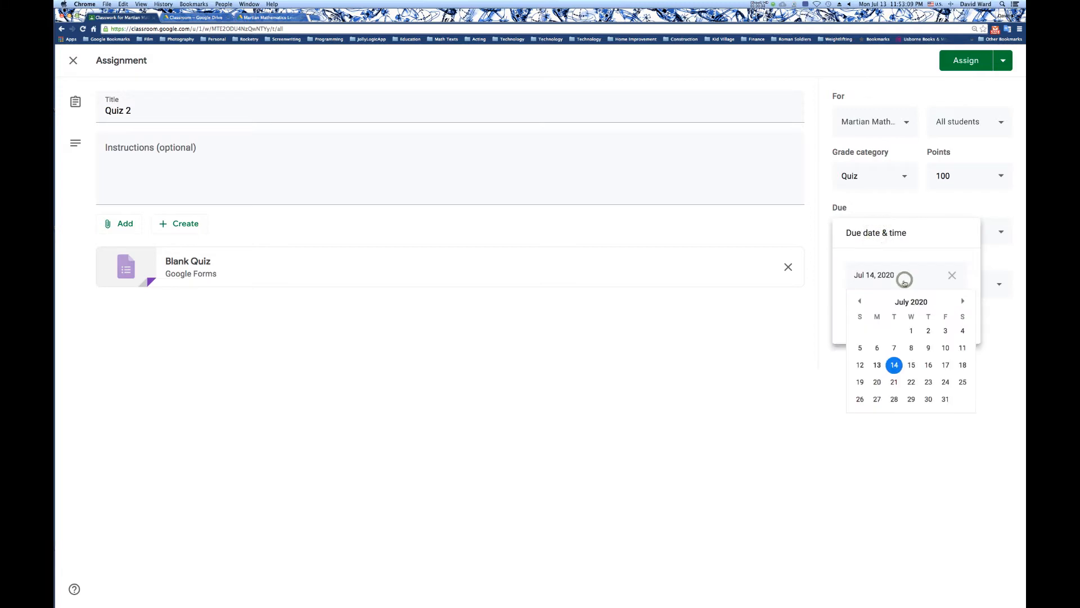
{"action": "left_click", "coordinate": [944, 366]}
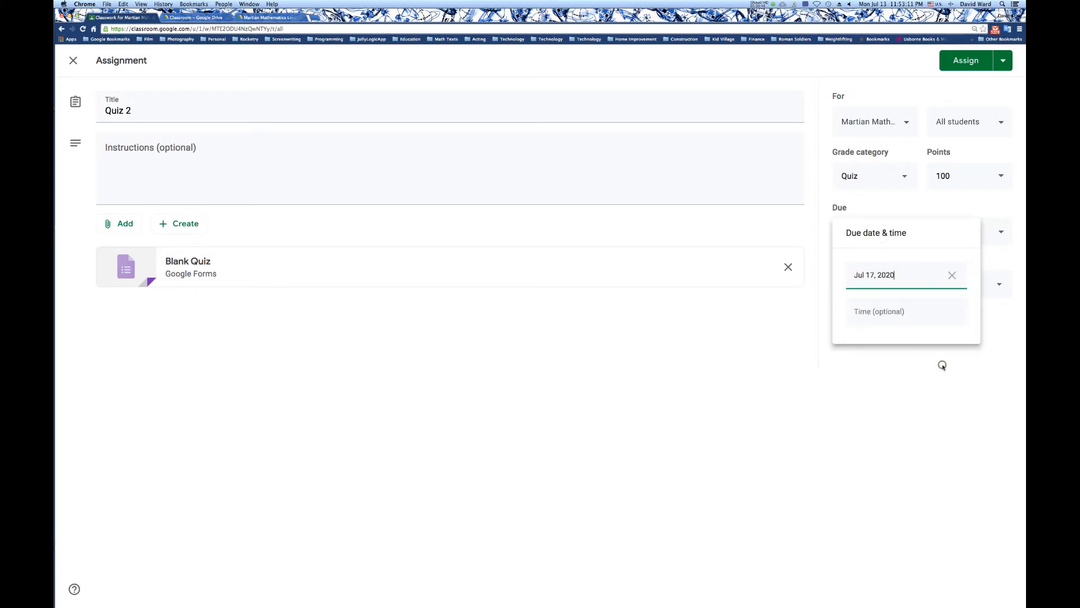
{"action": "left_click", "coordinate": [951, 353]}
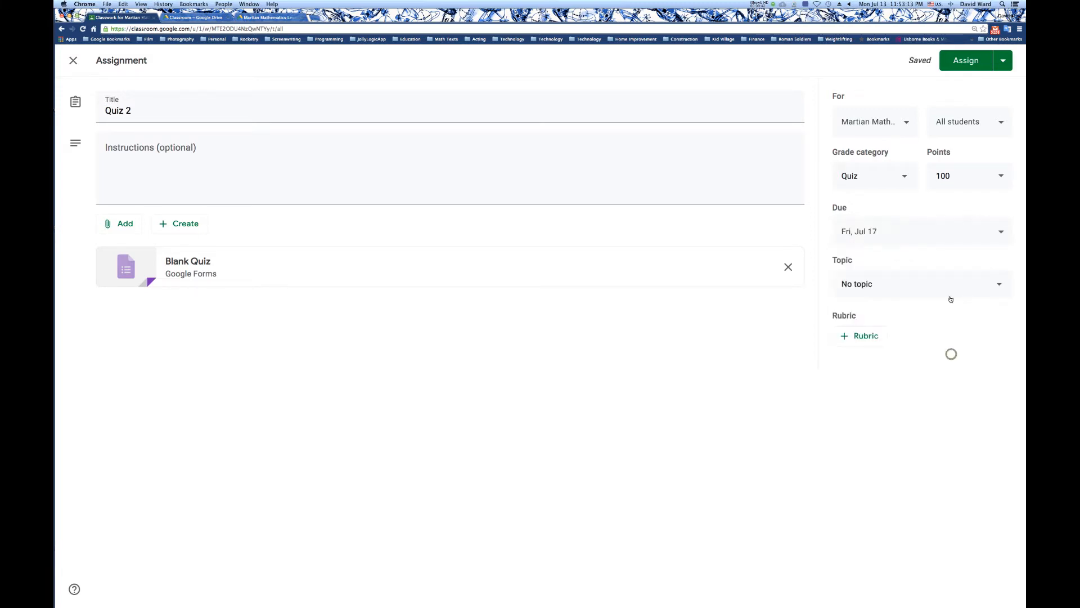
File the assignment under the topic Lesson 1 and open its attached Blank Quiz form.
{"action": "left_click", "coordinate": [894, 288]}
{"action": "left_click", "coordinate": [887, 340]}
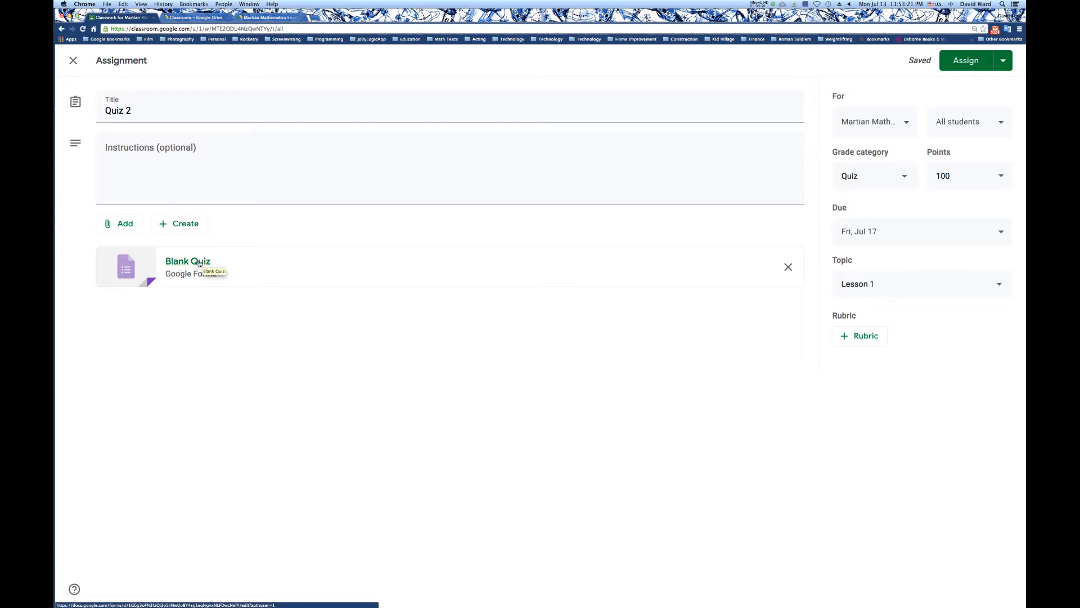
{"action": "left_click", "coordinate": [199, 263]}
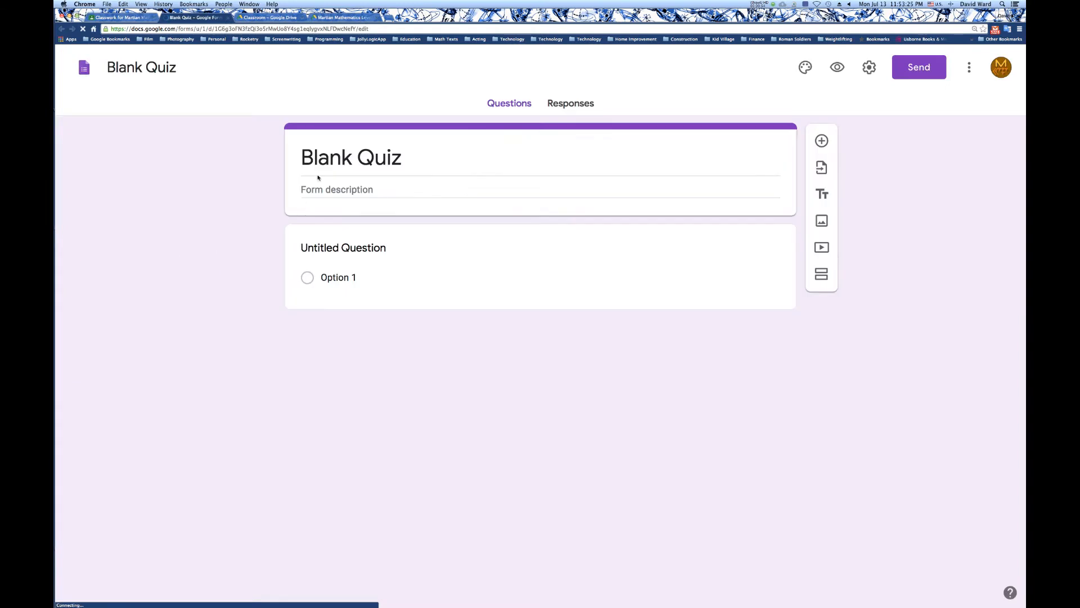
Change the heading at the start of the form to "Quiz 2".
{"action": "left_click", "coordinate": [145, 67]}
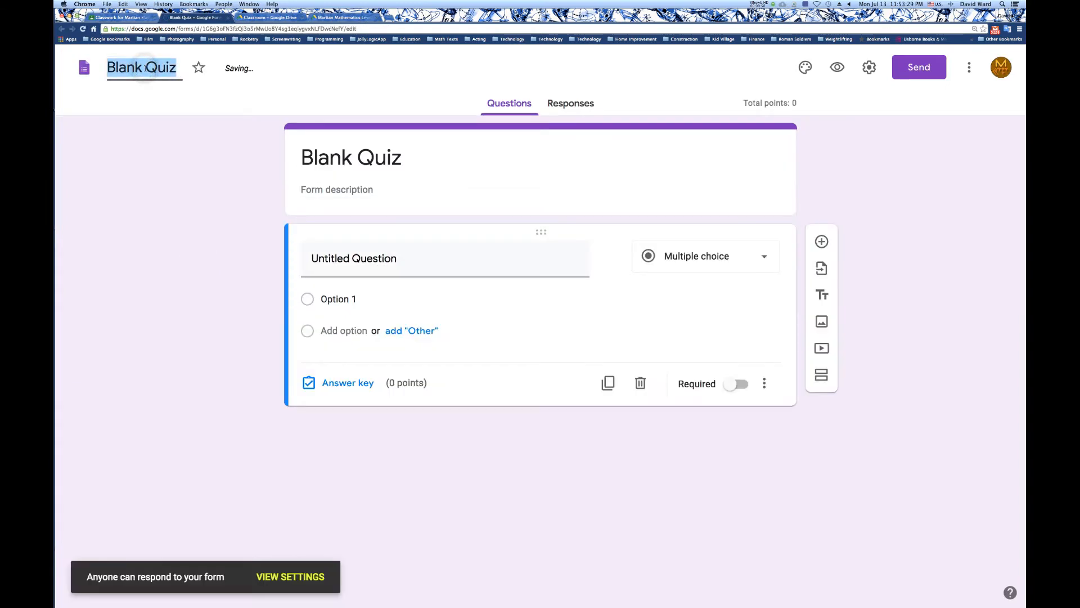
{"action": "left_click", "coordinate": [373, 158]}
{"action": "type", "text": "QUi"}
{"action": "key", "text": "BackSpace"}
{"action": "key", "text": "BackSpace"}
{"action": "type", "text": "ui 1"}
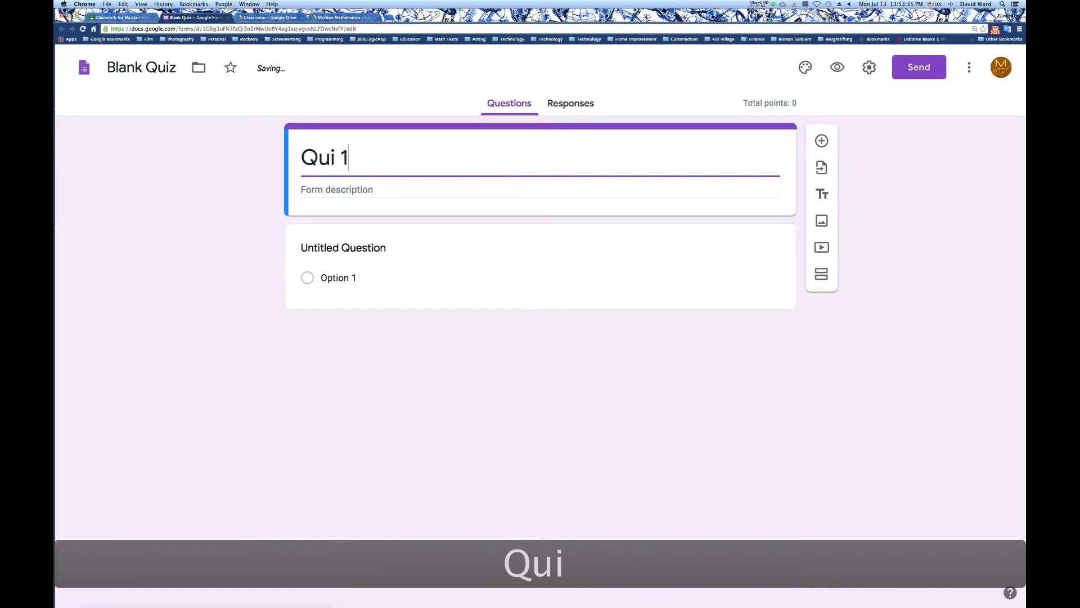
{"action": "key", "text": "BackSpace"}
{"action": "key", "text": "BackSpace"}
{"action": "type", "text": "z"}
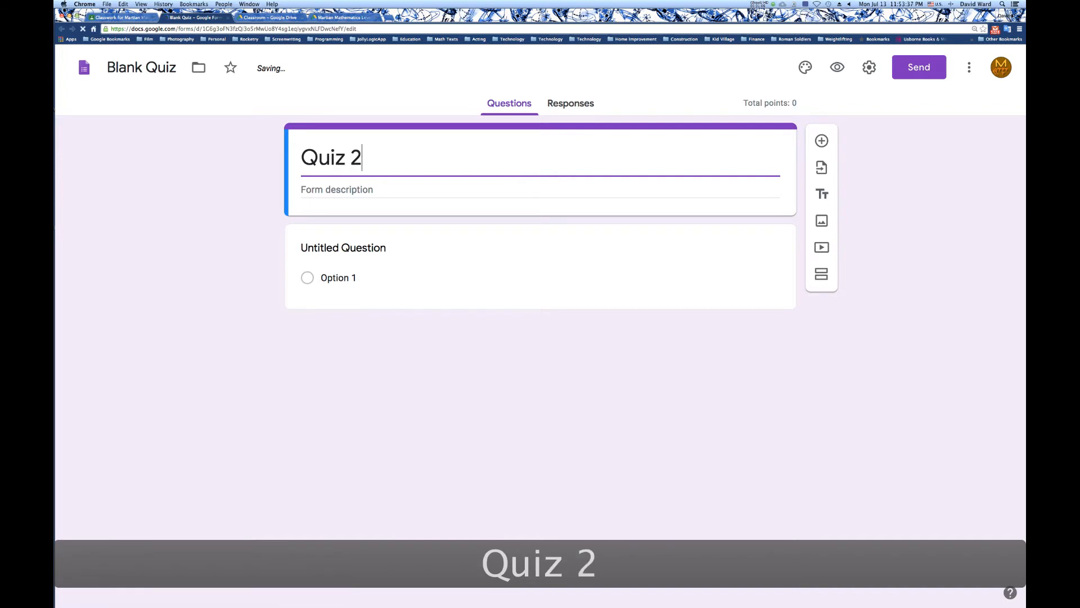
{"action": "left_click", "coordinate": [228, 180]}
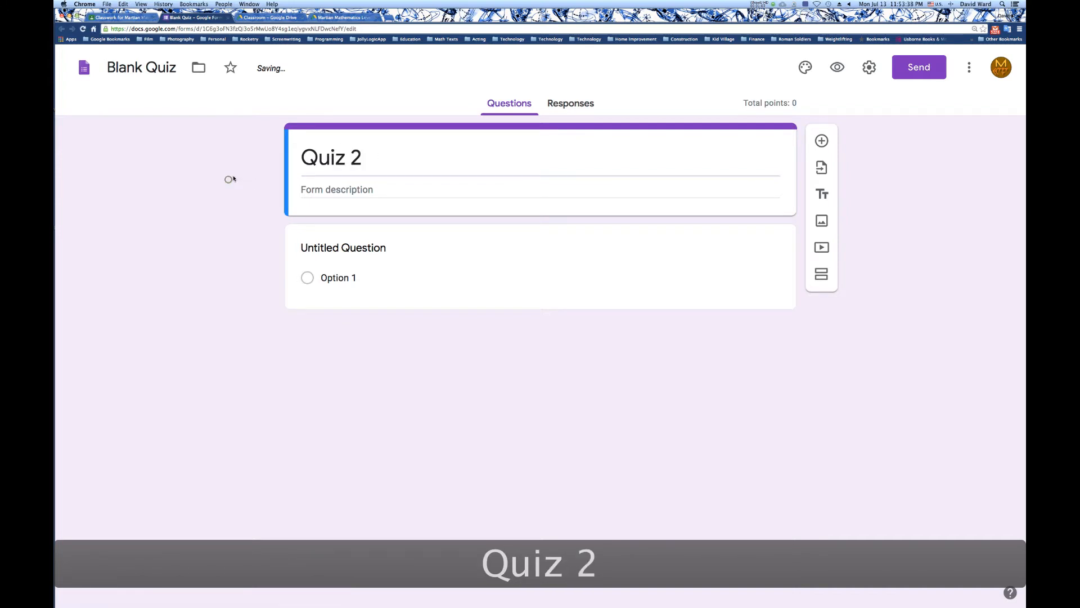
Clear the form's old file name and rename the file "Quiz 2" to match its heading.
{"action": "left_click", "coordinate": [163, 69]}
{"action": "key", "text": "BackSpace"}
{"action": "left_click", "coordinate": [174, 150]}
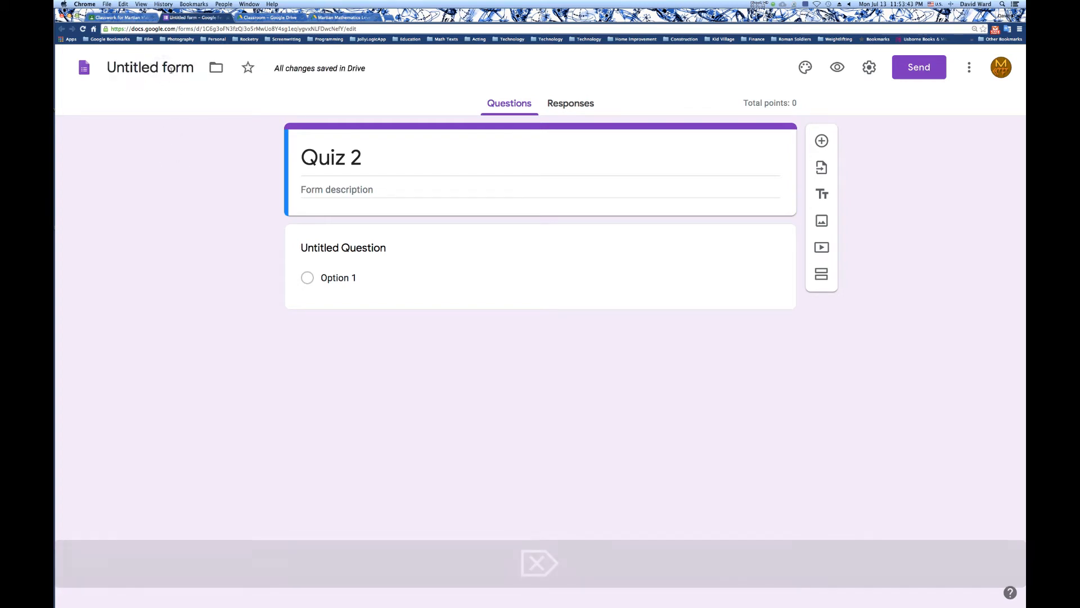
{"action": "left_click", "coordinate": [171, 67]}
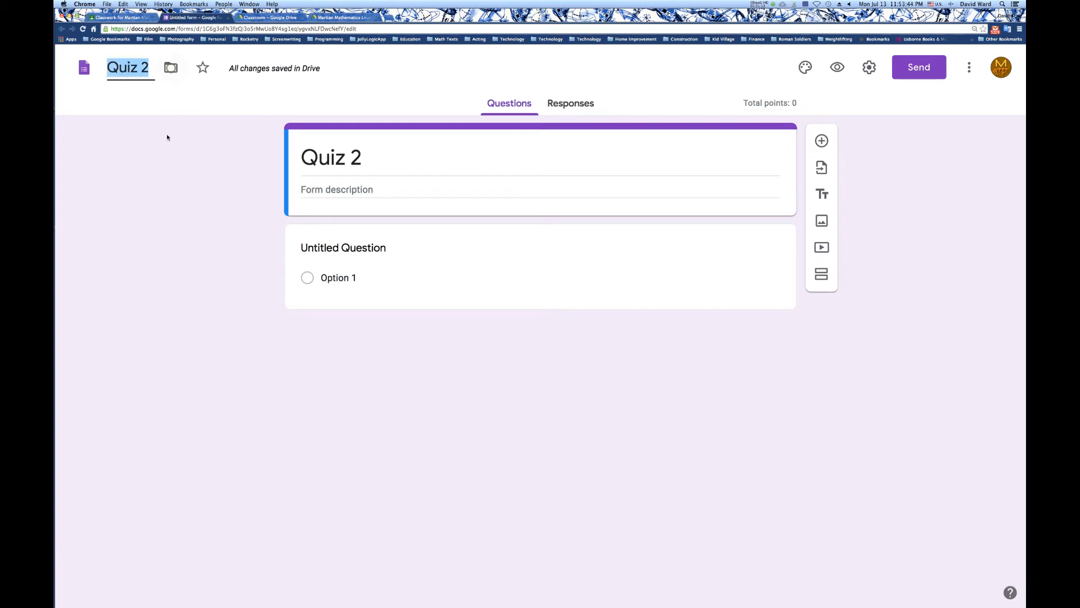
Enter "This is a sample quiz" as the form description.
{"action": "triple_click", "coordinate": [352, 161]}
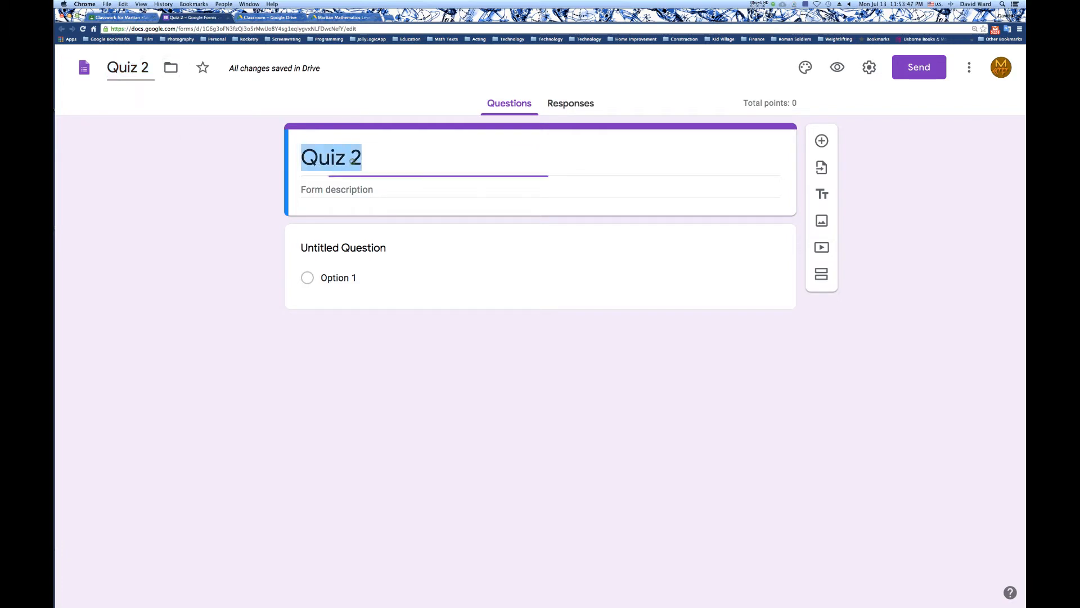
{"action": "left_click", "coordinate": [340, 193]}
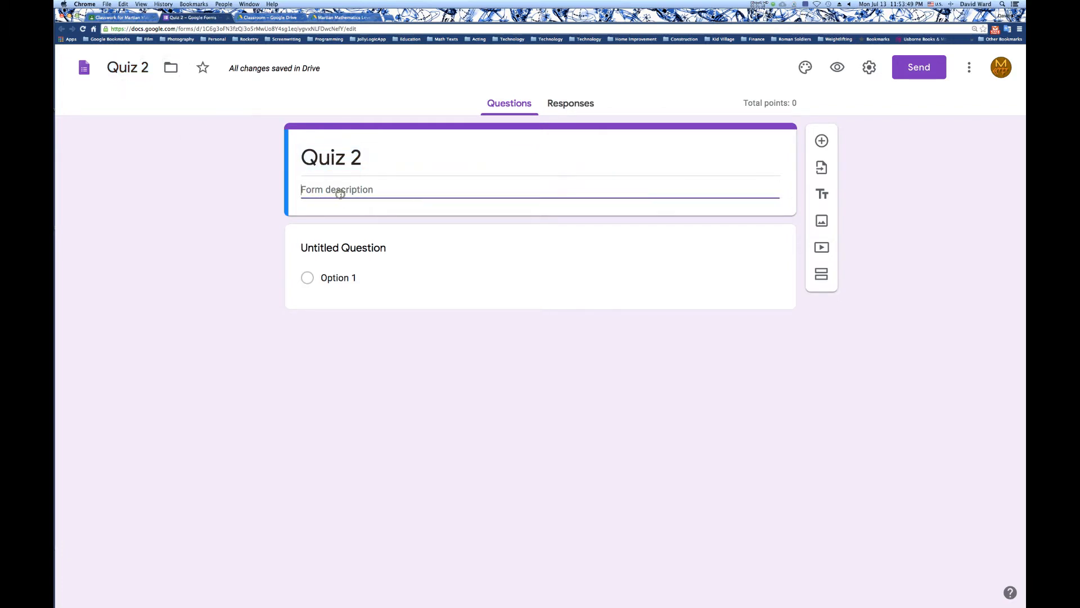
{"action": "type", "text": "This is a "}
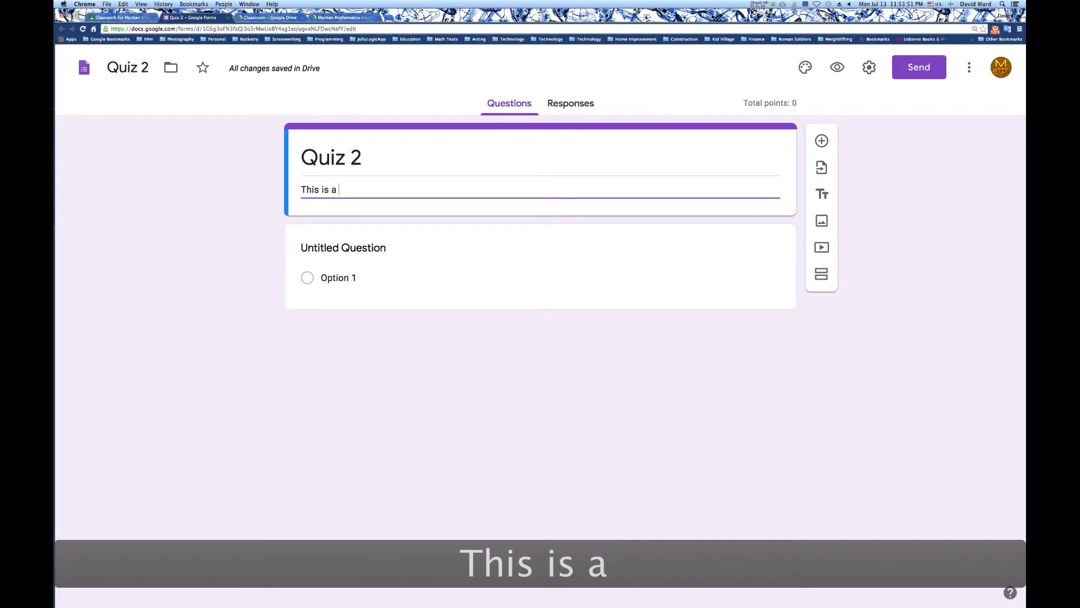
{"action": "type", "text": "sample "}
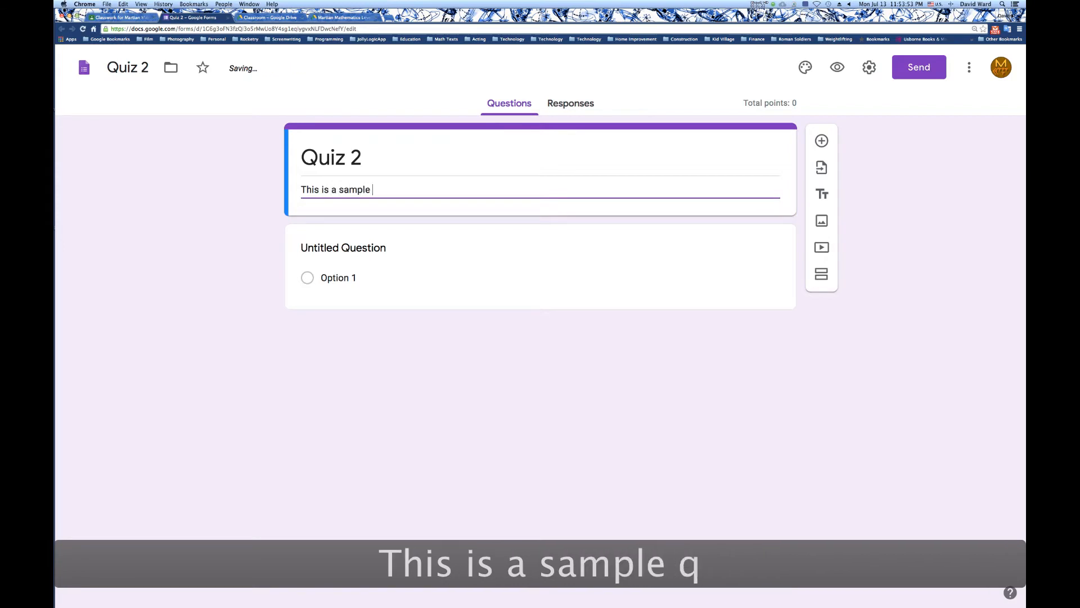
{"action": "type", "text": "quiz"}
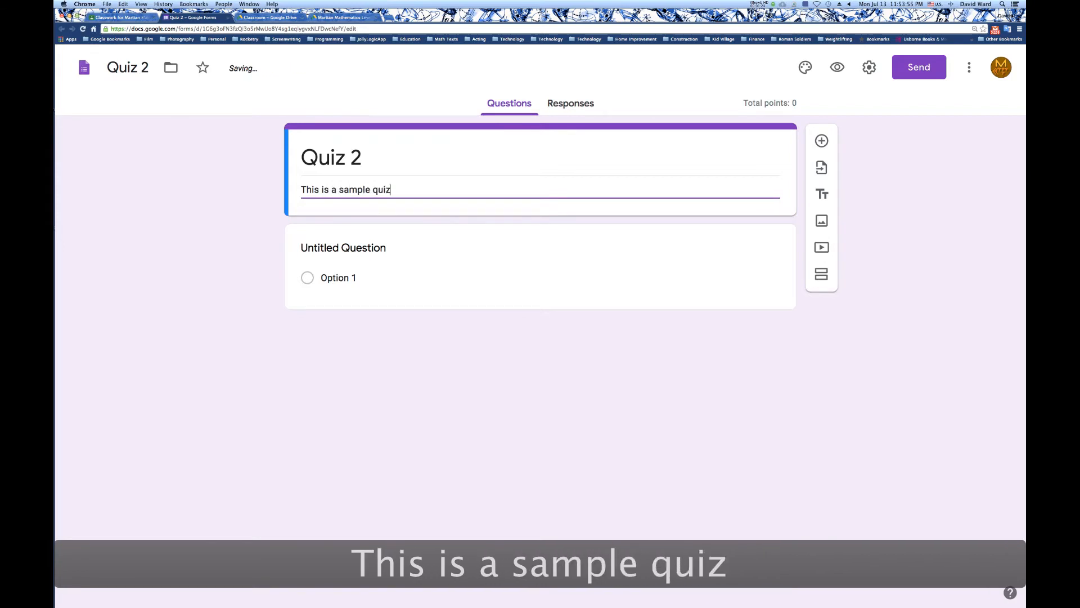
Title the untitled first question "Name" and make answering it required.
{"action": "left_click", "coordinate": [345, 247]}
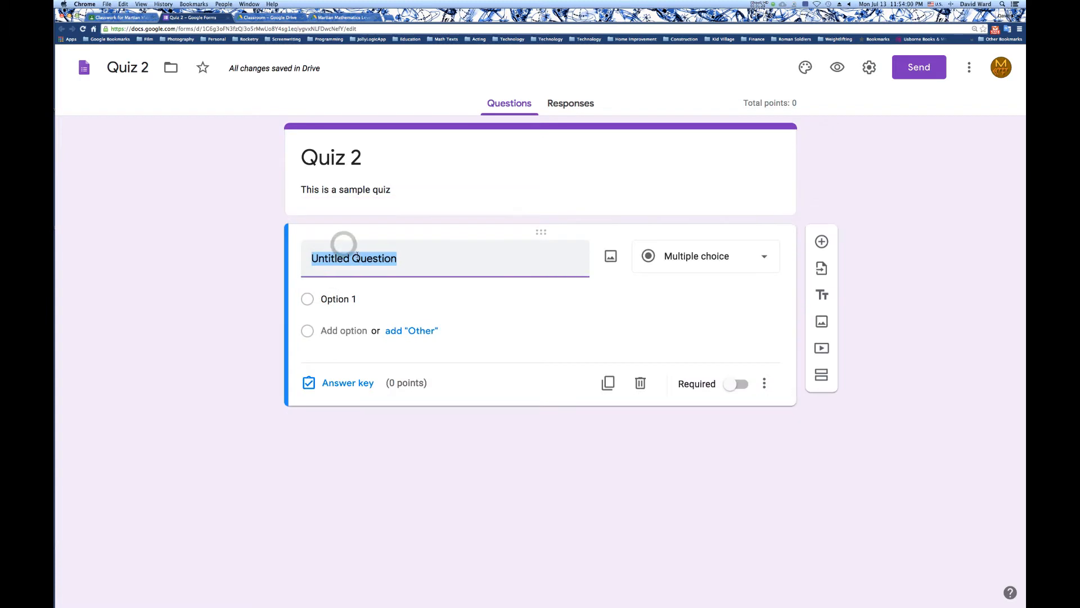
{"action": "type", "text": "Nme"}
{"action": "key", "text": "BackSpace"}
{"action": "key", "text": "BackSpace"}
{"action": "key", "text": "BackSpace"}
{"action": "type", "text": "am"}
{"action": "key", "text": "BackSpace"}
{"action": "key", "text": "BackSpace"}
{"action": "type", "text": "Name"}
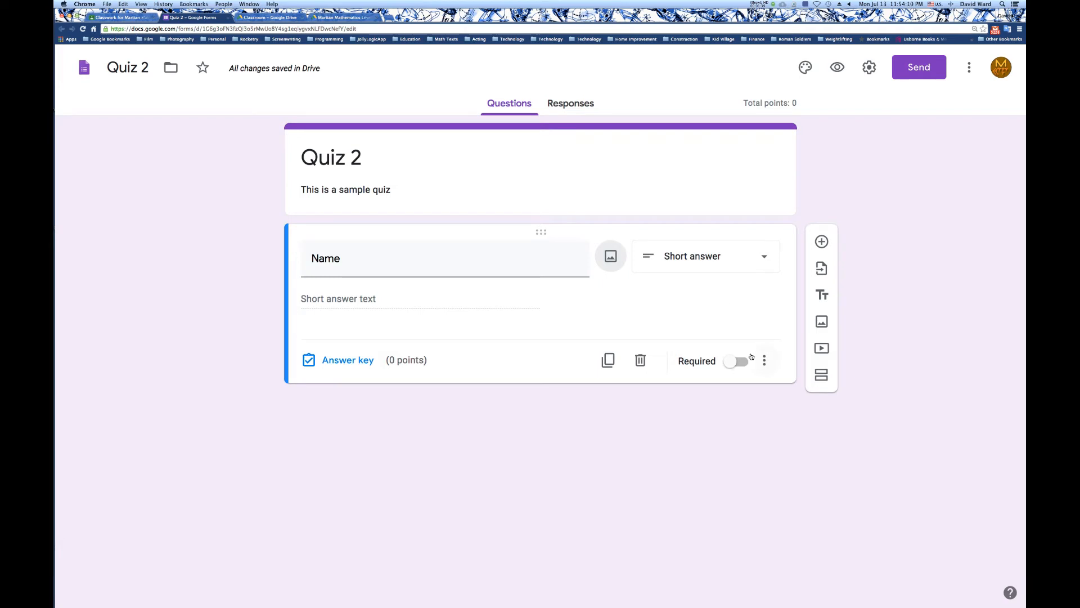
{"action": "left_click", "coordinate": [734, 366]}
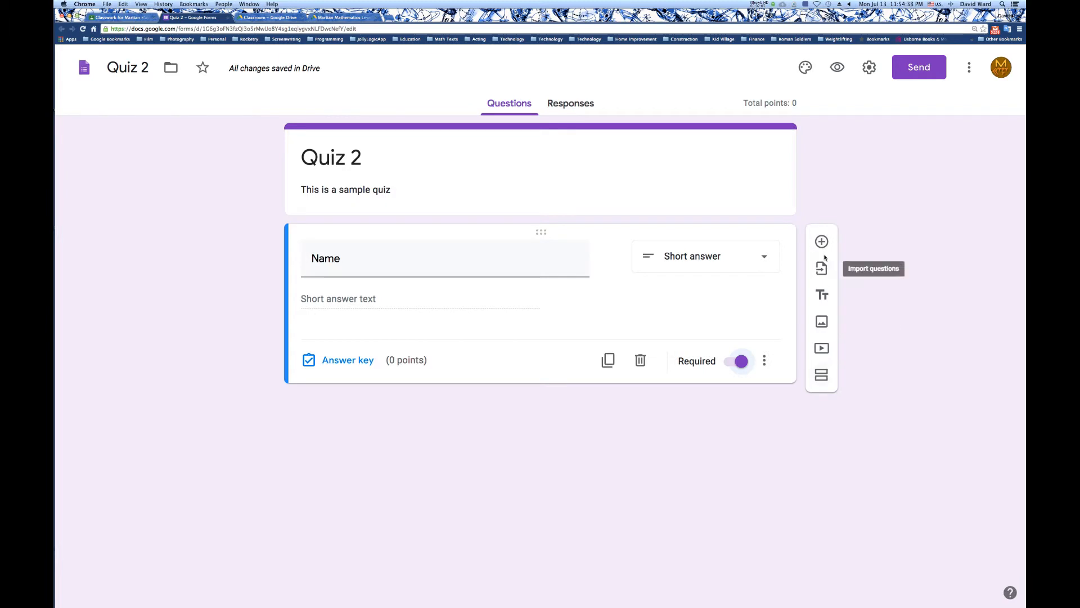
Add a new section after the Name question and title it "Addition".
{"action": "left_click", "coordinate": [822, 375]}
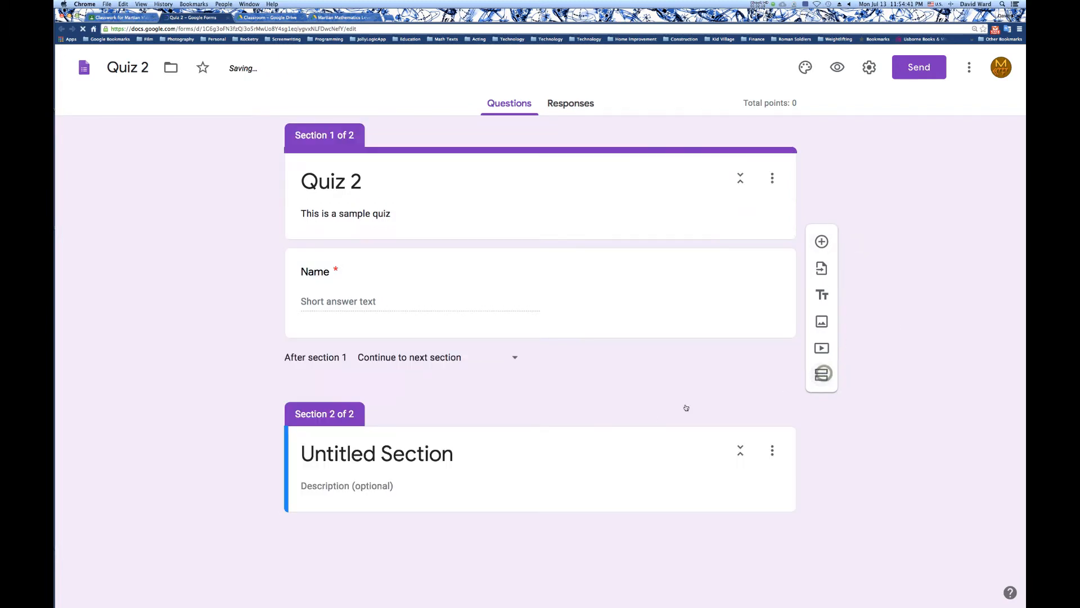
{"action": "left_click", "coordinate": [452, 458]}
{"action": "type", "text": "Fir"}
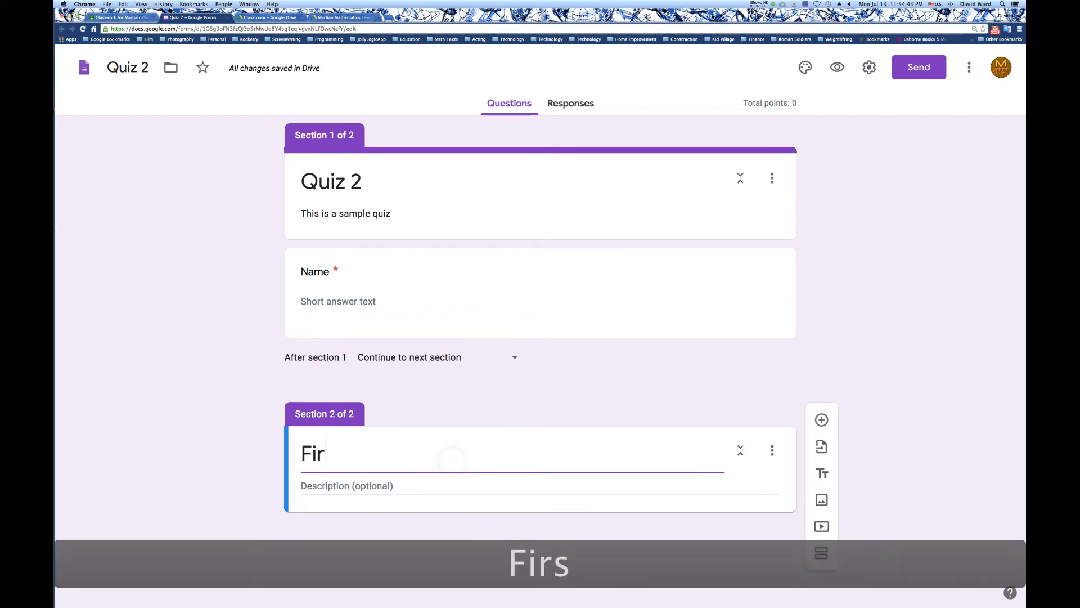
{"action": "type", "text": "st Sect"}
{"action": "key", "text": "super+shift+Left"}
{"action": "type", "text": "Addition"}
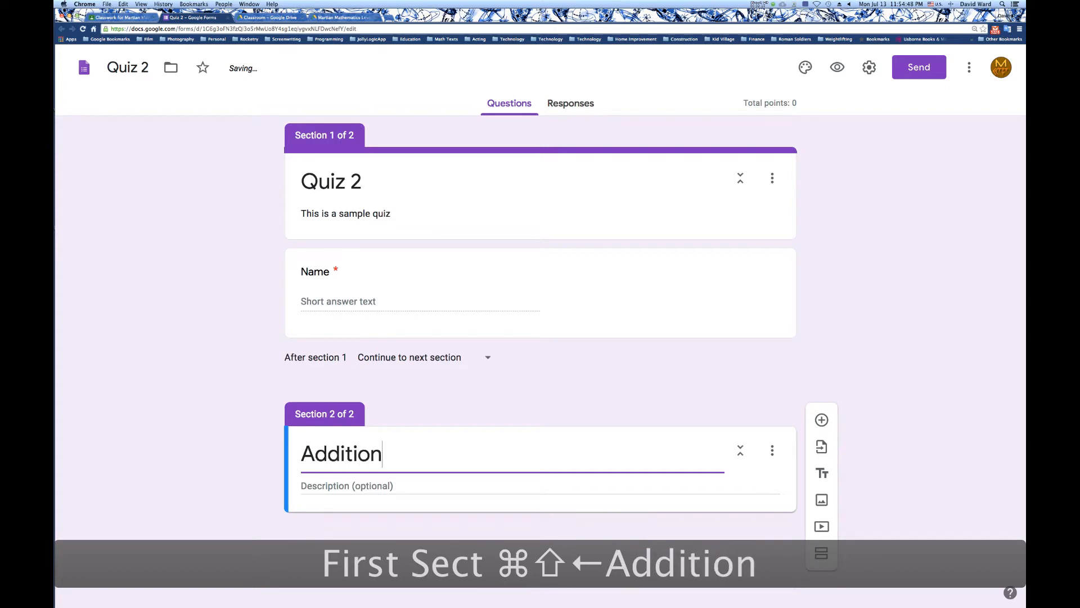
Enter "Addition problems" as the description of the Addition section.
{"action": "left_click", "coordinate": [451, 482]}
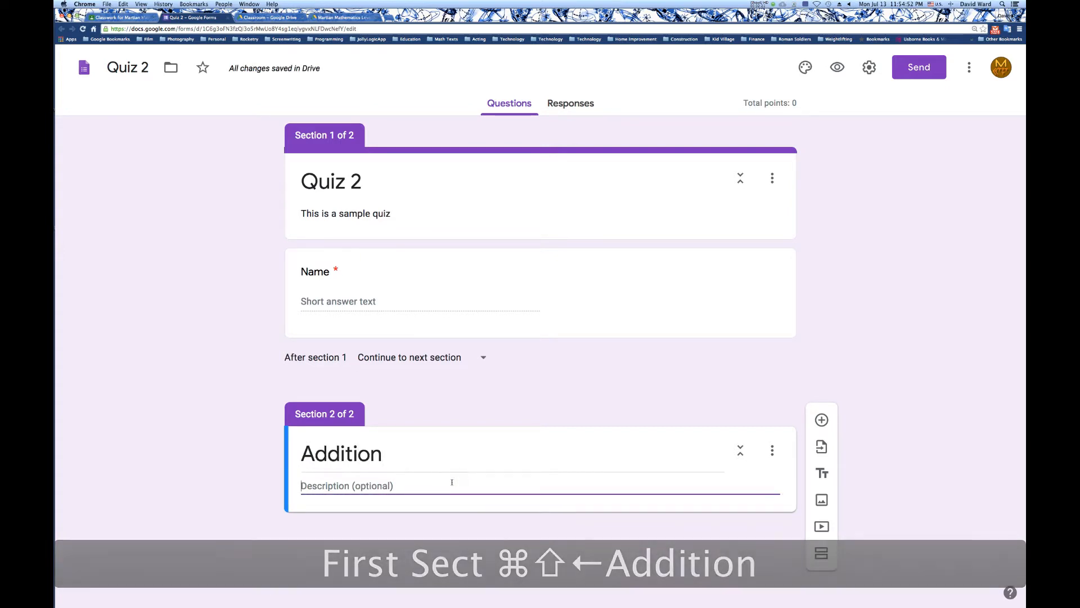
{"action": "type", "text": "Add"}
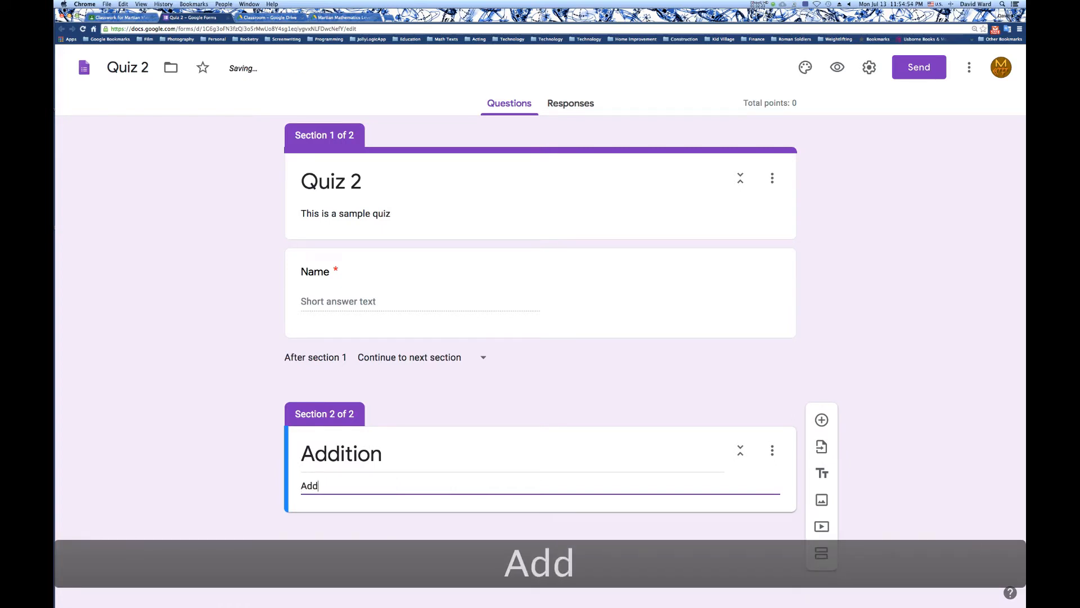
{"action": "type", "text": "ition problke"}
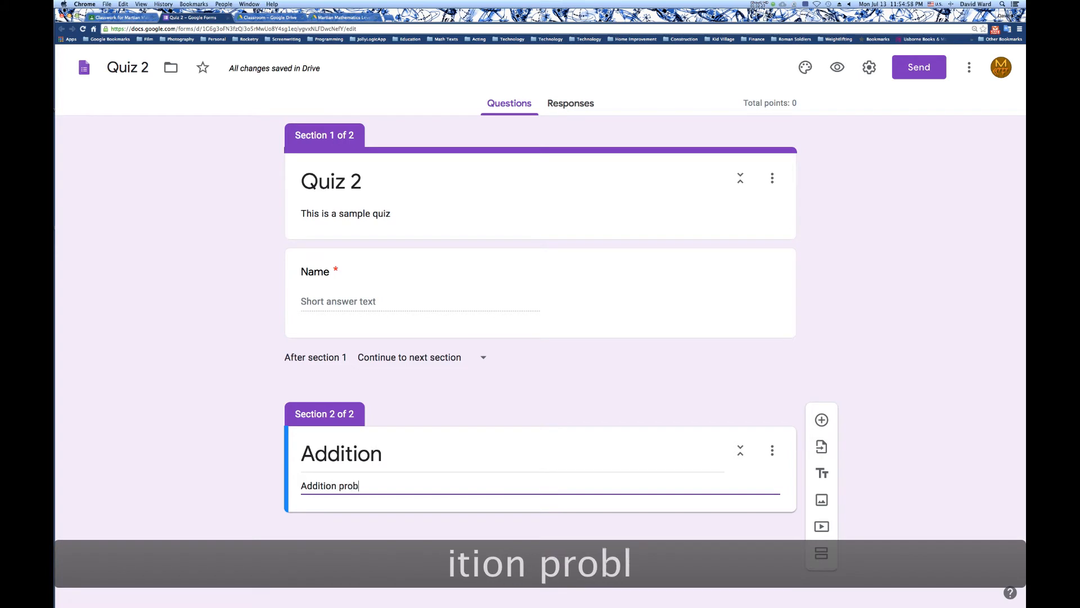
{"action": "key", "text": "BackSpace"}
{"action": "key", "text": "BackSpace"}
{"action": "type", "text": "ems"}
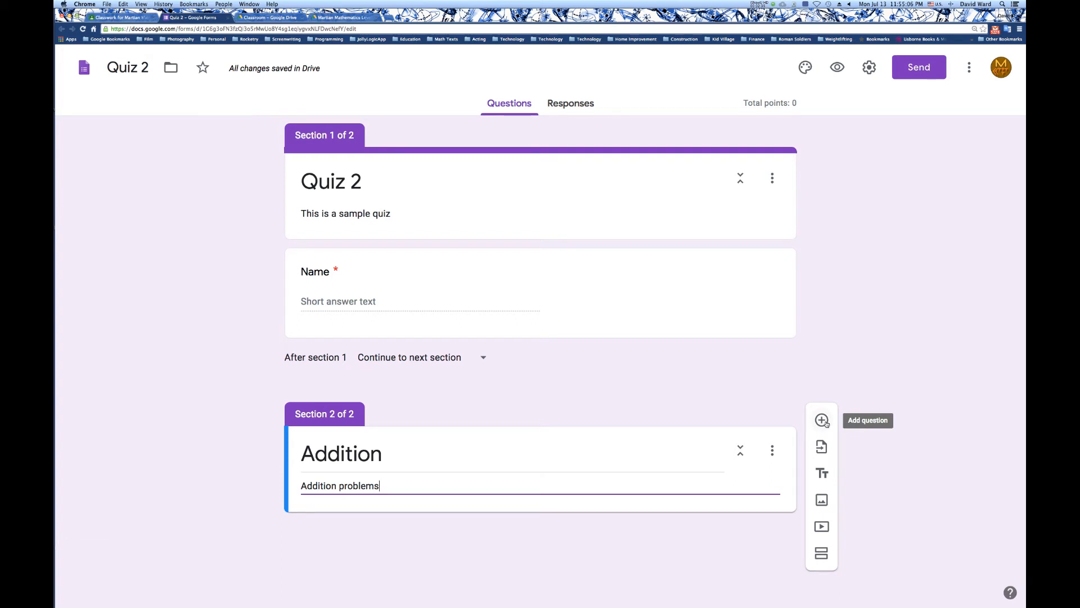
Add a question reading "3 + 2 =" to the Addition section and set its type to Short answer.
{"action": "left_click", "coordinate": [823, 421]}
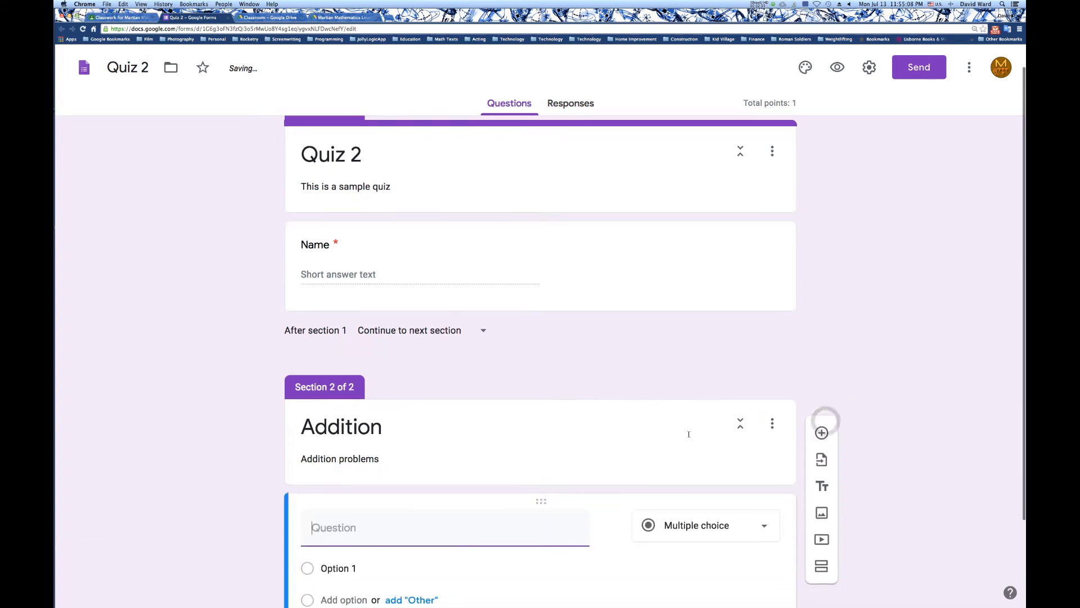
{"action": "left_click", "coordinate": [361, 422]}
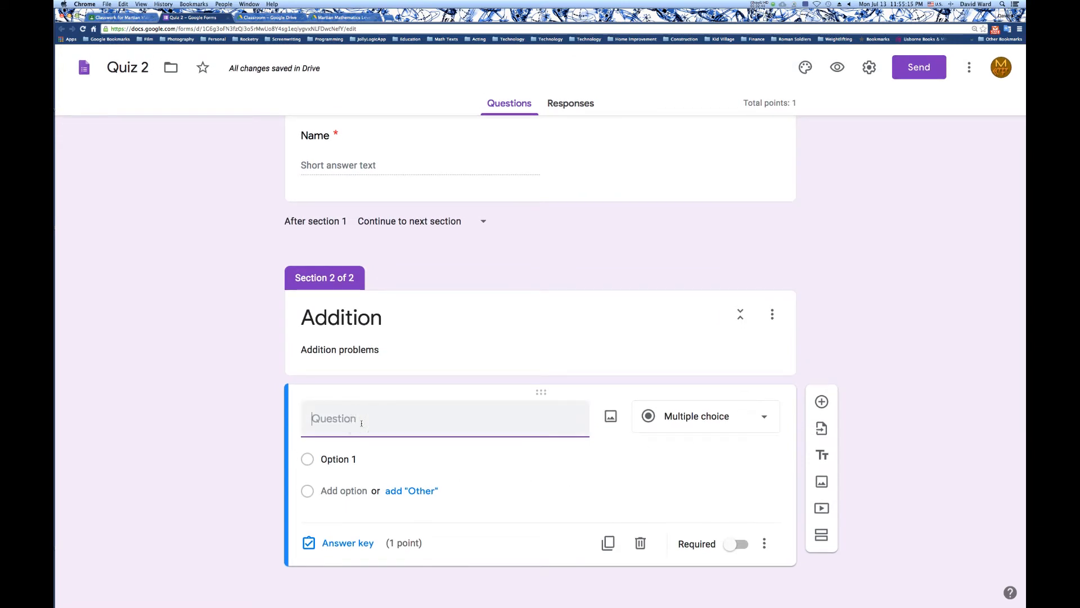
{"action": "type", "text": "3"}
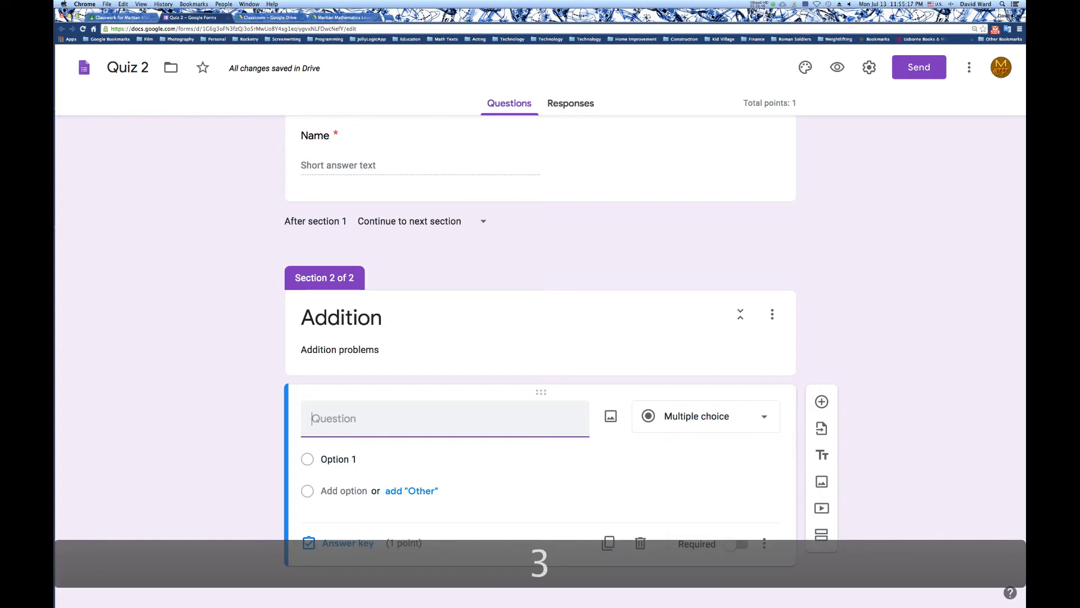
{"action": "type", "text": " + 2"}
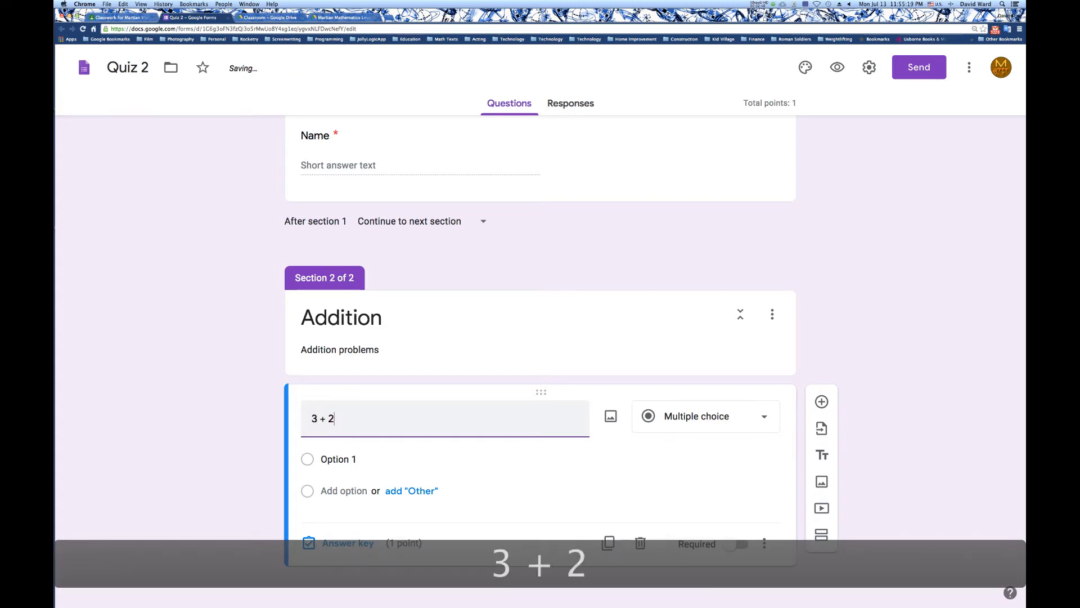
{"action": "type", "text": " ="}
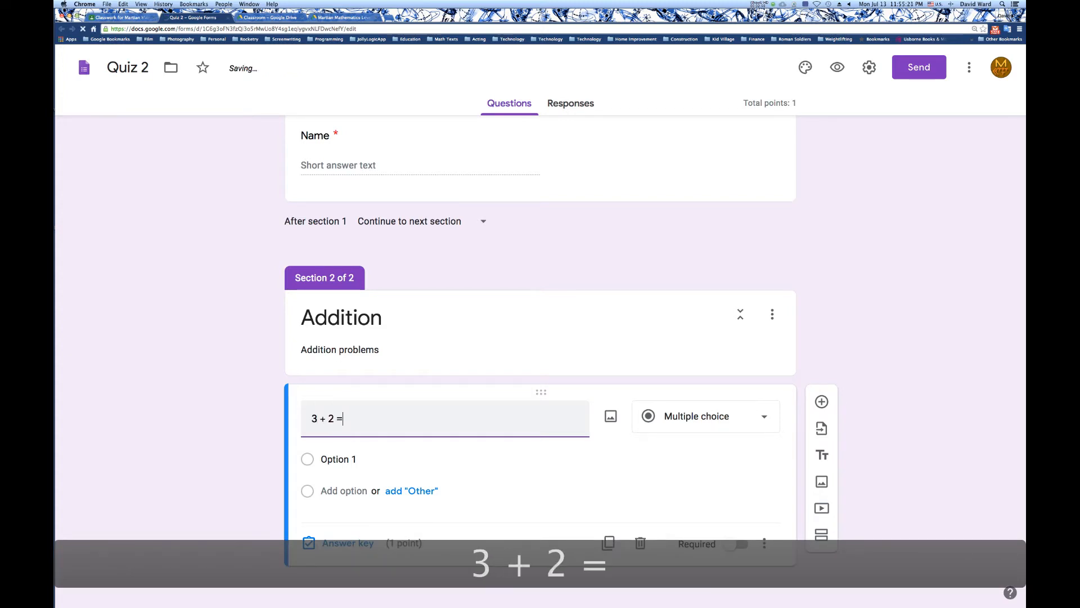
{"action": "left_click", "coordinate": [709, 414]}
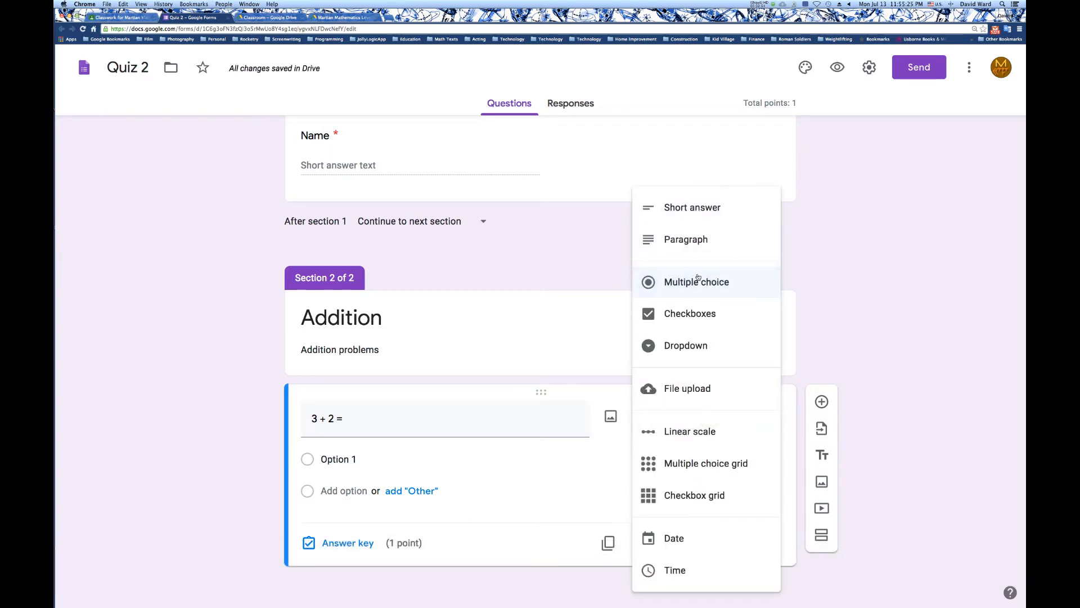
{"action": "left_click", "coordinate": [696, 213]}
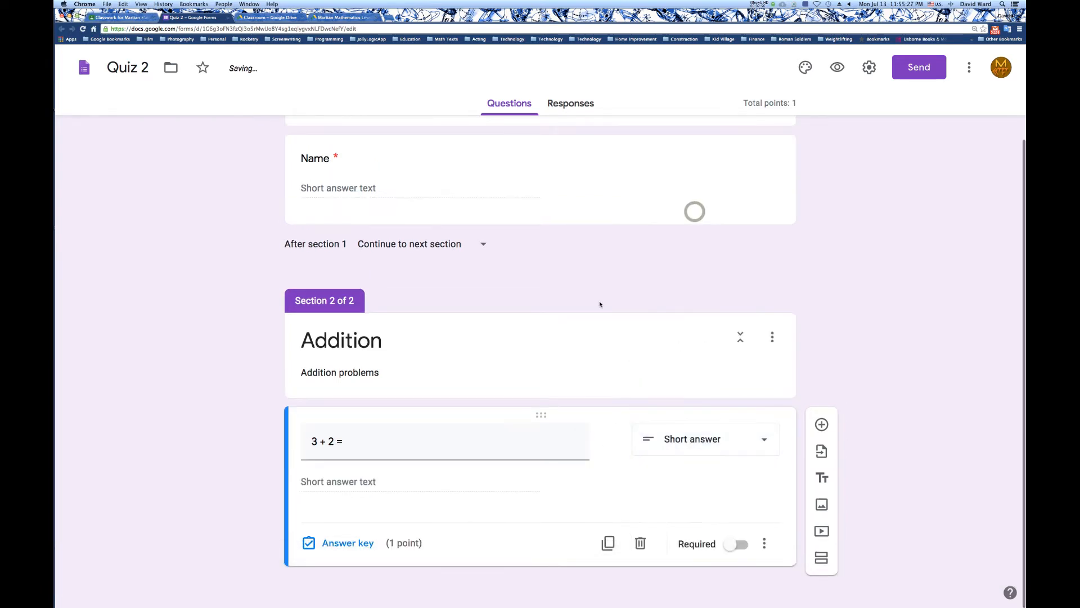
Set 5 as the correct answer to the "3 + 2 =" question and mark all other answers incorrect.
{"action": "left_click", "coordinate": [355, 543]}
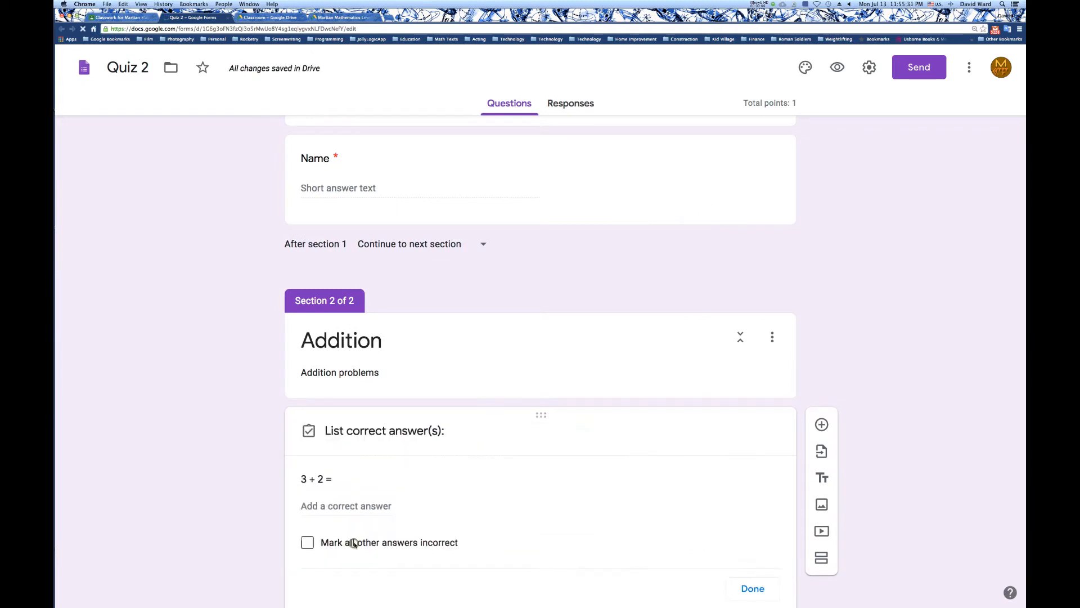
{"action": "left_click", "coordinate": [343, 510]}
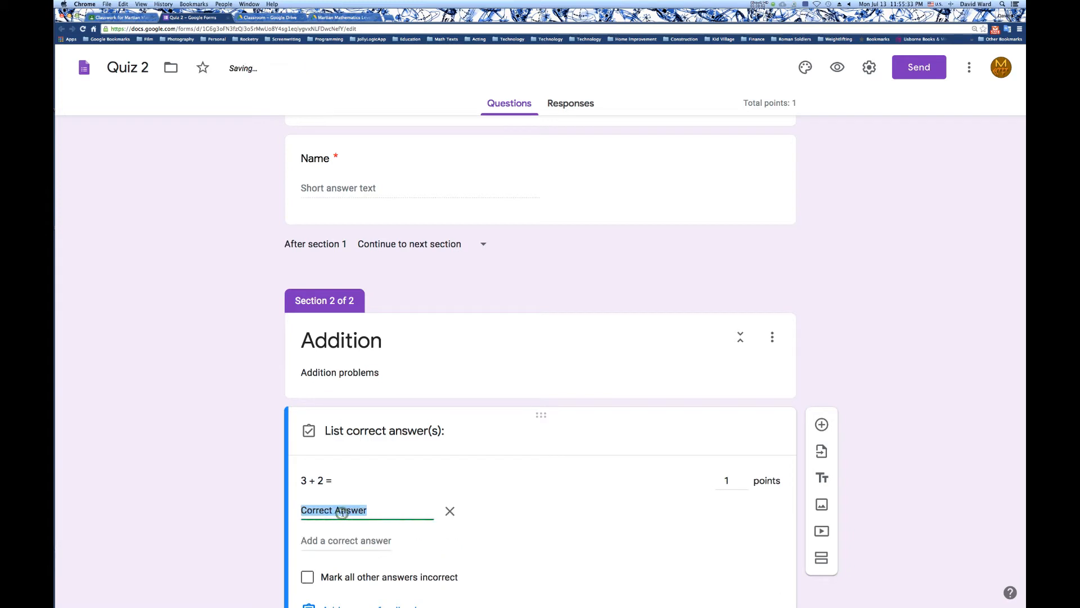
{"action": "type", "text": "5"}
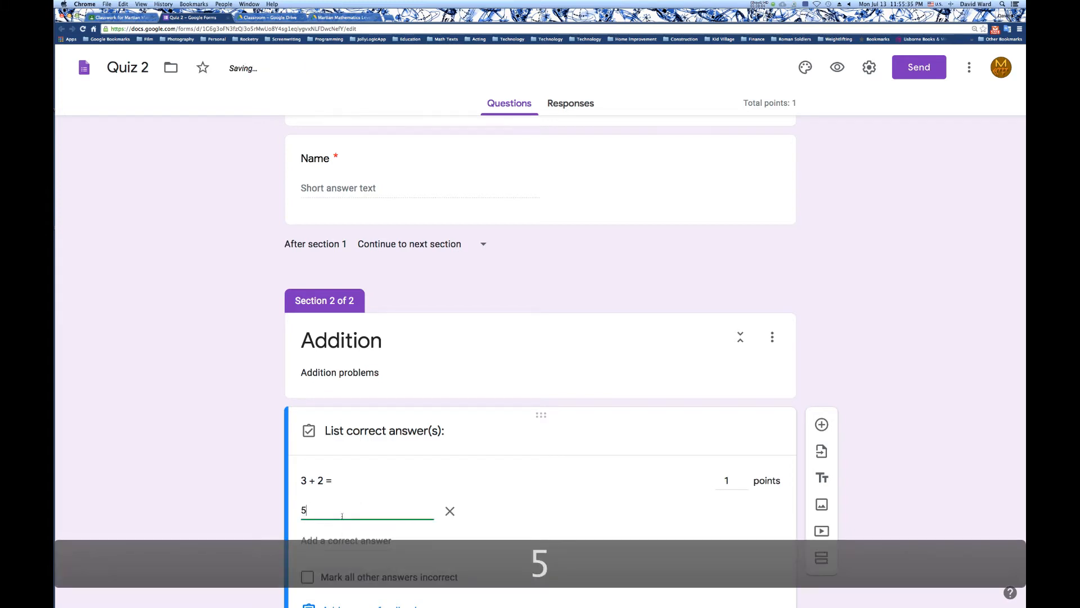
{"action": "left_click", "coordinate": [307, 577]}
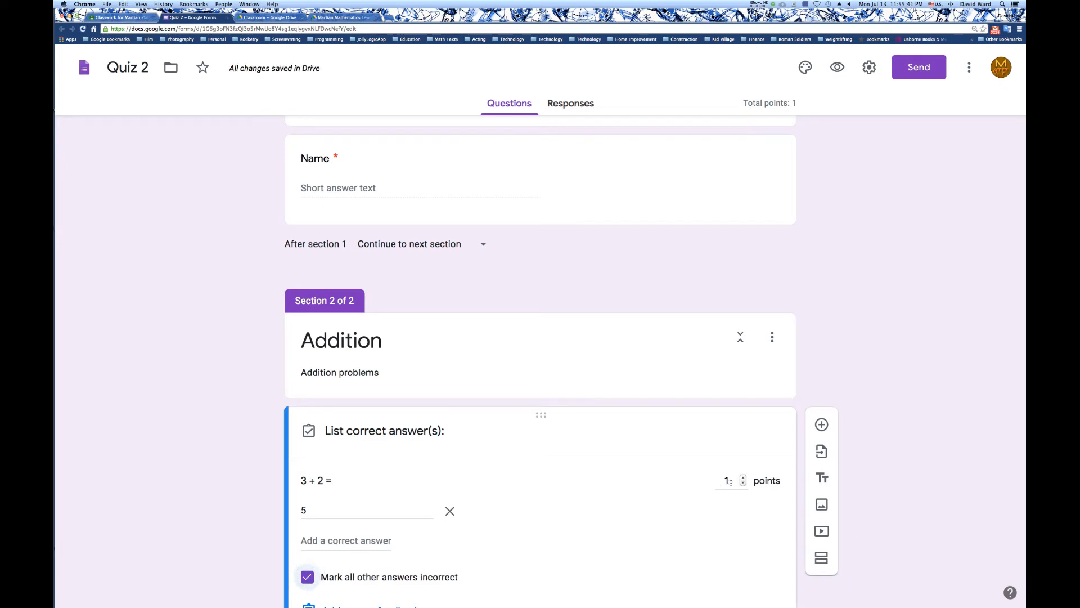
{"action": "double_click", "coordinate": [729, 481]}
{"action": "scroll", "coordinate": [689, 489], "scroll_direction": "down", "scroll_amount": 2}
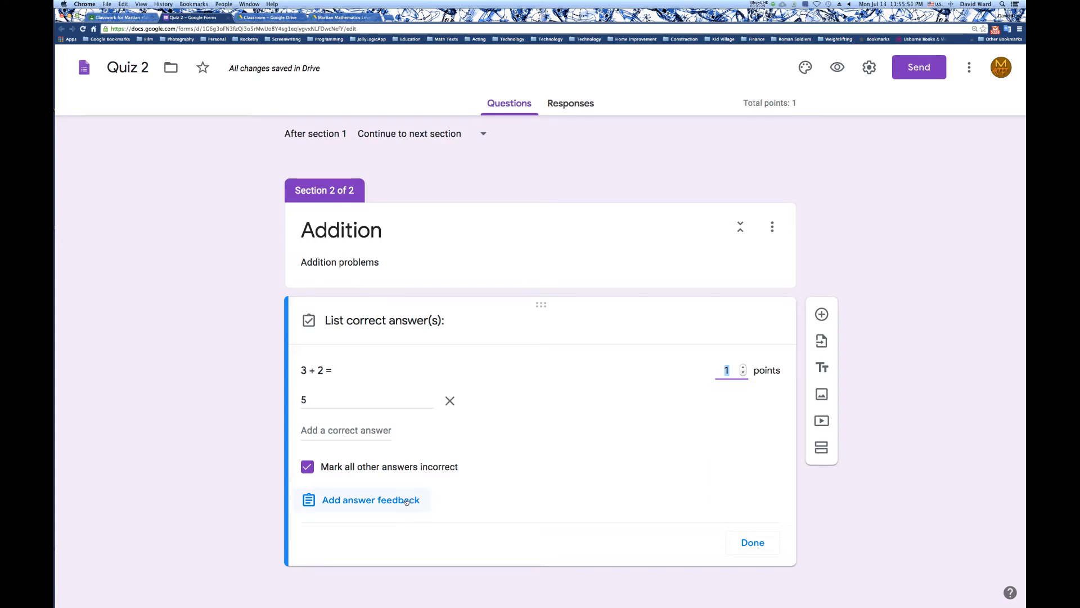
{"action": "left_click", "coordinate": [755, 540]}
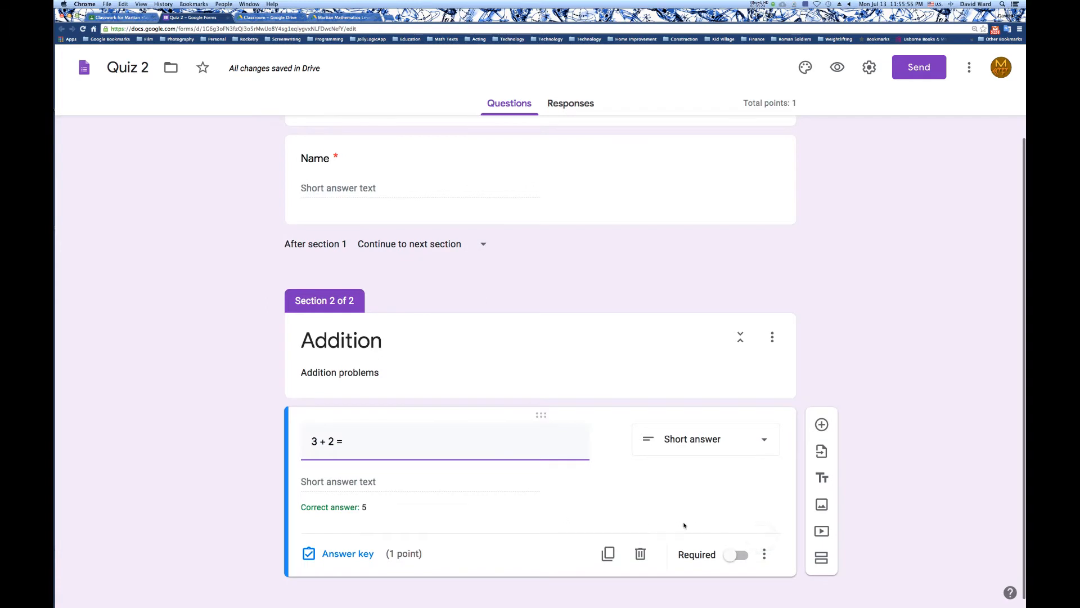
Add response validation to the "3 + 2 =" question, requiring a Number that is a Whole number.
{"action": "left_click", "coordinate": [765, 560]}
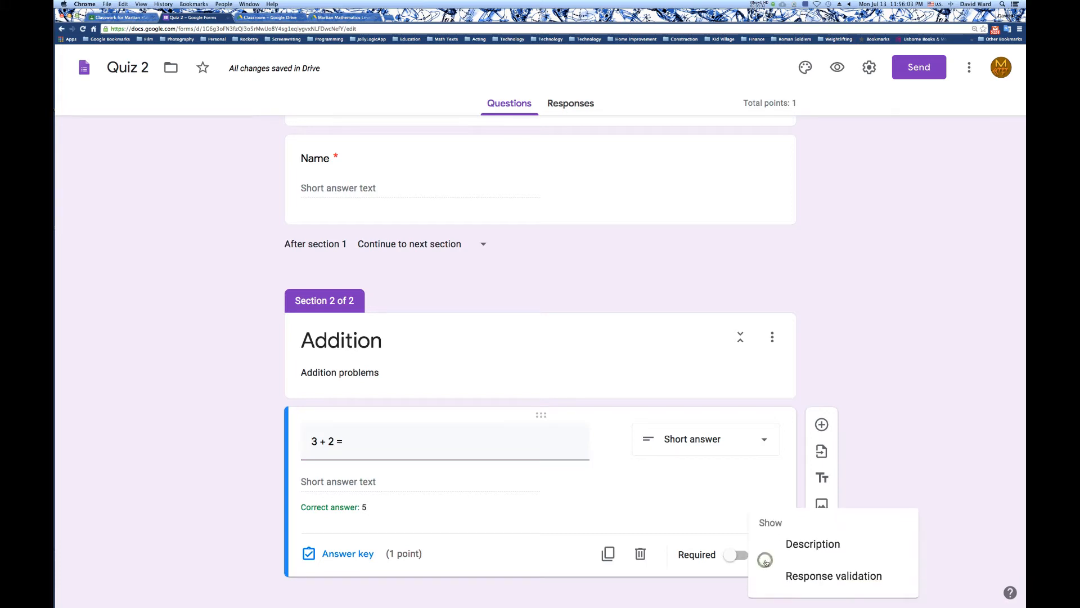
{"action": "left_click", "coordinate": [811, 576]}
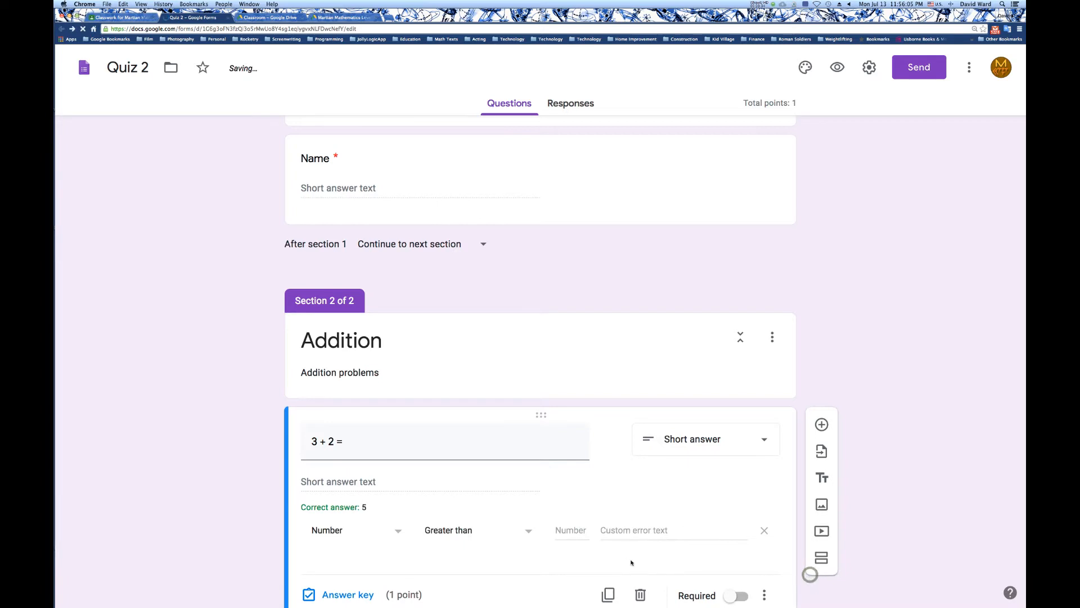
{"action": "left_click", "coordinate": [344, 535]}
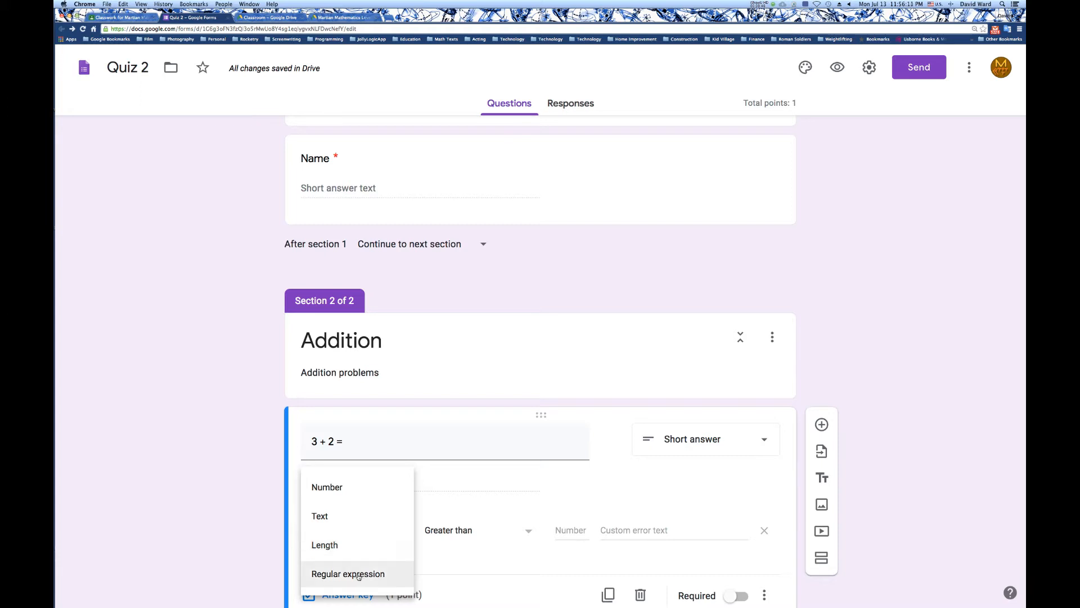
{"action": "left_click", "coordinate": [361, 489]}
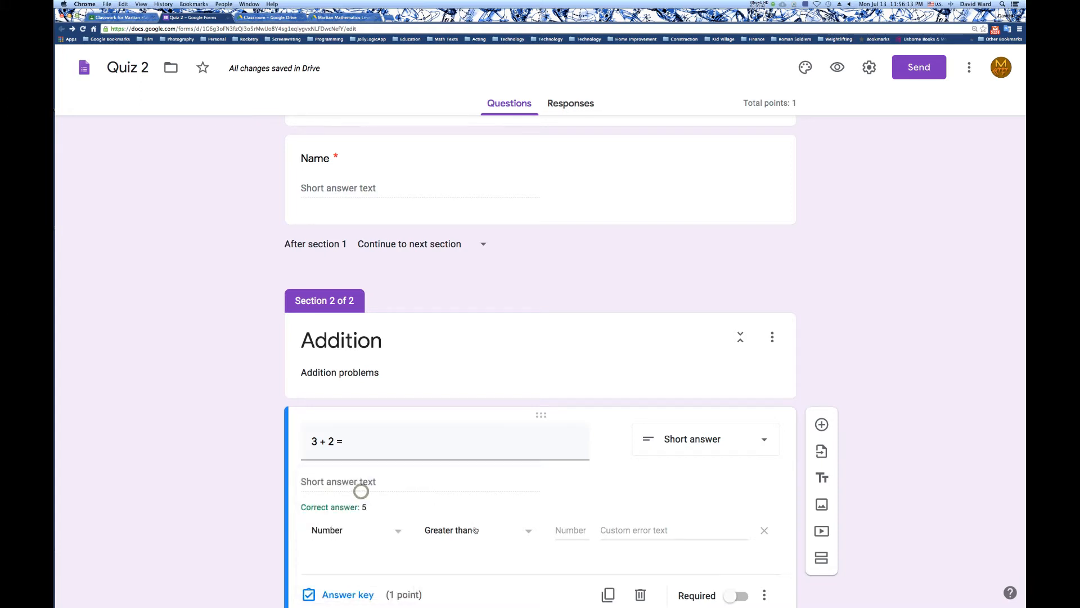
{"action": "left_click", "coordinate": [478, 531]}
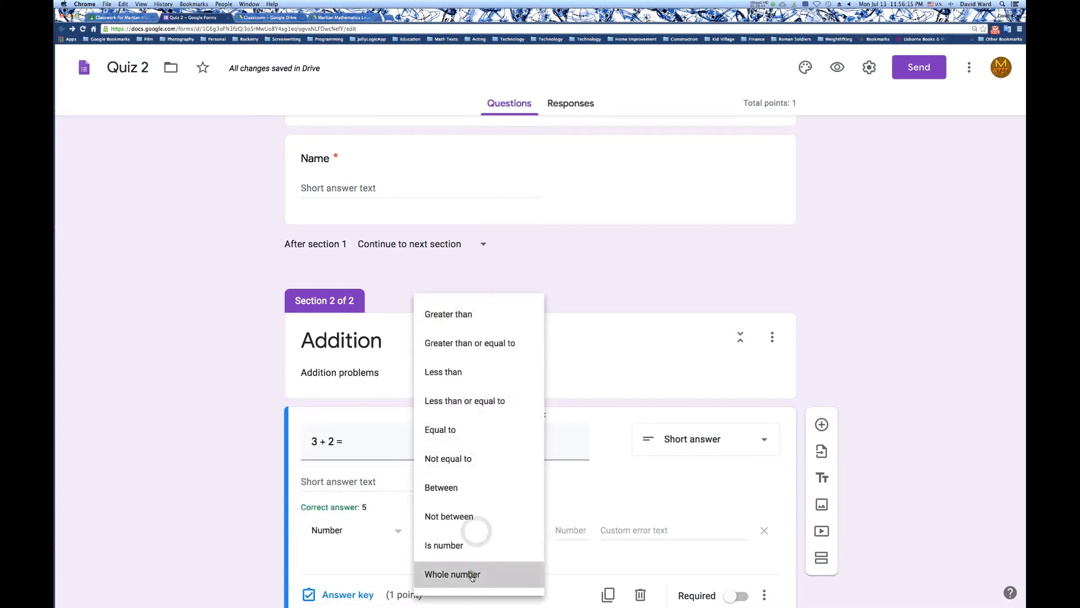
{"action": "left_click", "coordinate": [452, 574]}
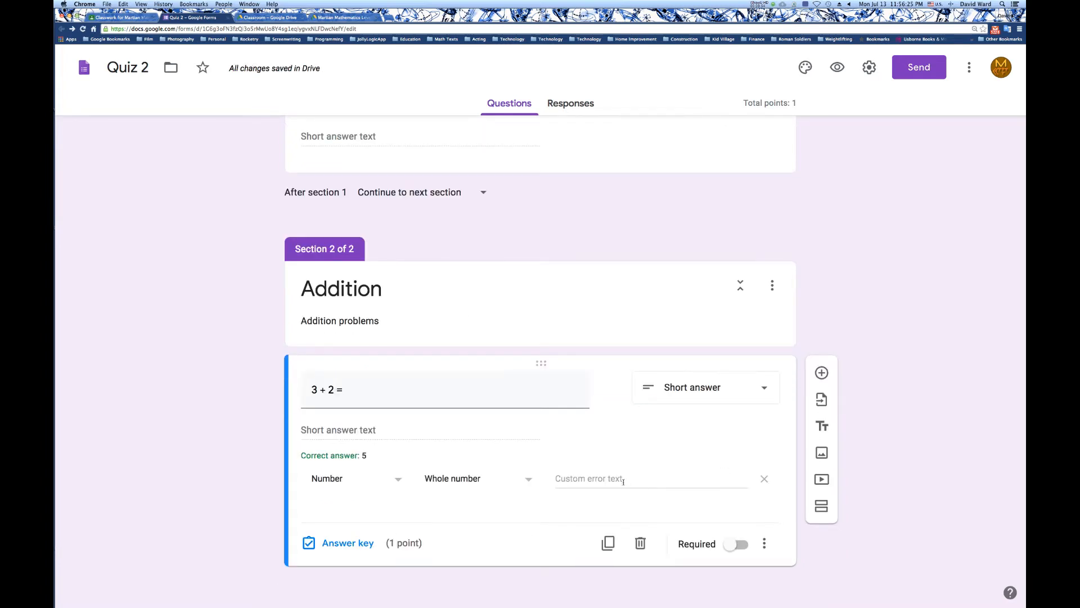
Enter "Whole numbers only, please" as the custom error text of the "3 + 2 =" question's validation.
{"action": "left_click", "coordinate": [624, 482]}
{"action": "type", "text": "Whole numbers pl"}
{"action": "type", "text": "ease"}
{"action": "key", "text": "BackSpace"}
{"action": "key", "text": "BackSpace"}
{"action": "key", "text": "BackSpace"}
{"action": "key", "text": "BackSpace"}
{"action": "key", "text": "BackSpace"}
{"action": "key", "text": "BackSpace"}
{"action": "type", "text": "ob"}
{"action": "key", "text": "BackSpace"}
{"action": "type", "text": "nly p"}
{"action": "key", "text": "BackSpace"}
{"action": "key", "text": "BackSpace"}
{"action": "type", "text": ", please"}
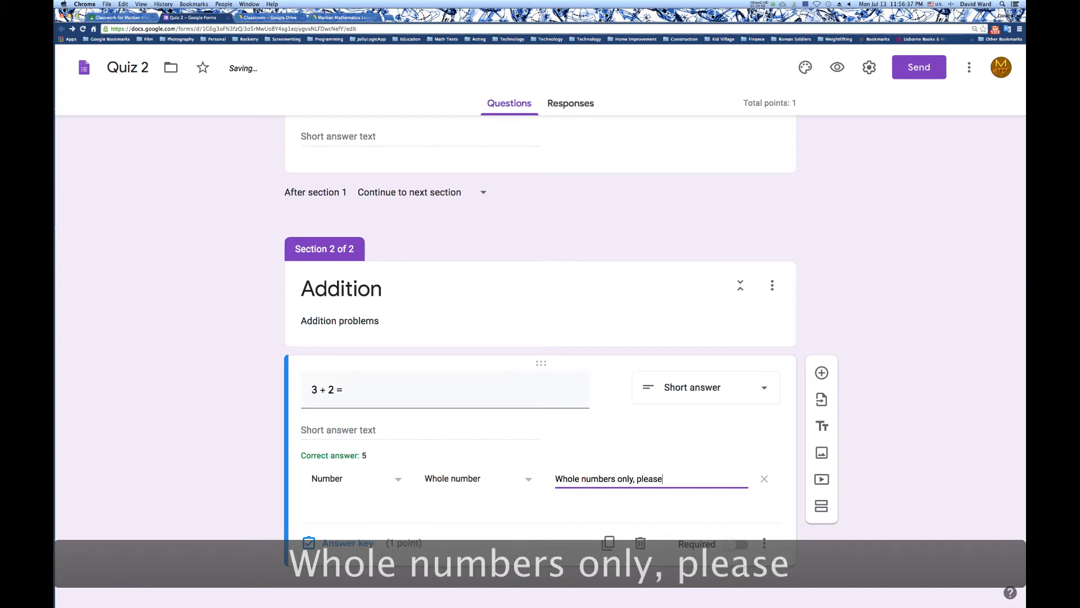
{"action": "left_click", "coordinate": [826, 556]}
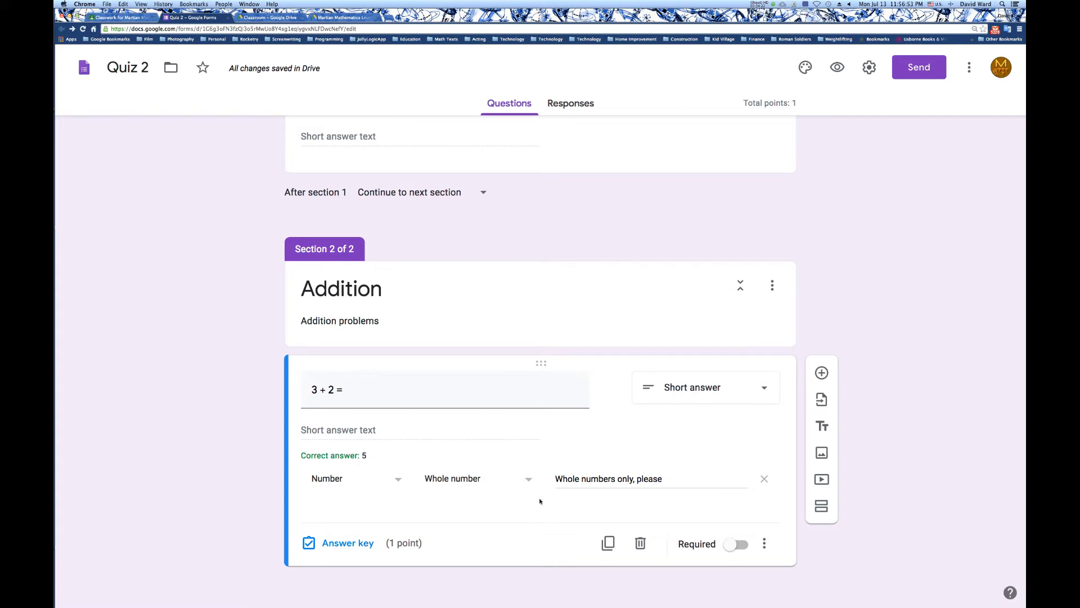
Duplicate the "3 + 2 =" question and change the copy's text to "5 + 2 =".
{"action": "left_click", "coordinate": [602, 545]}
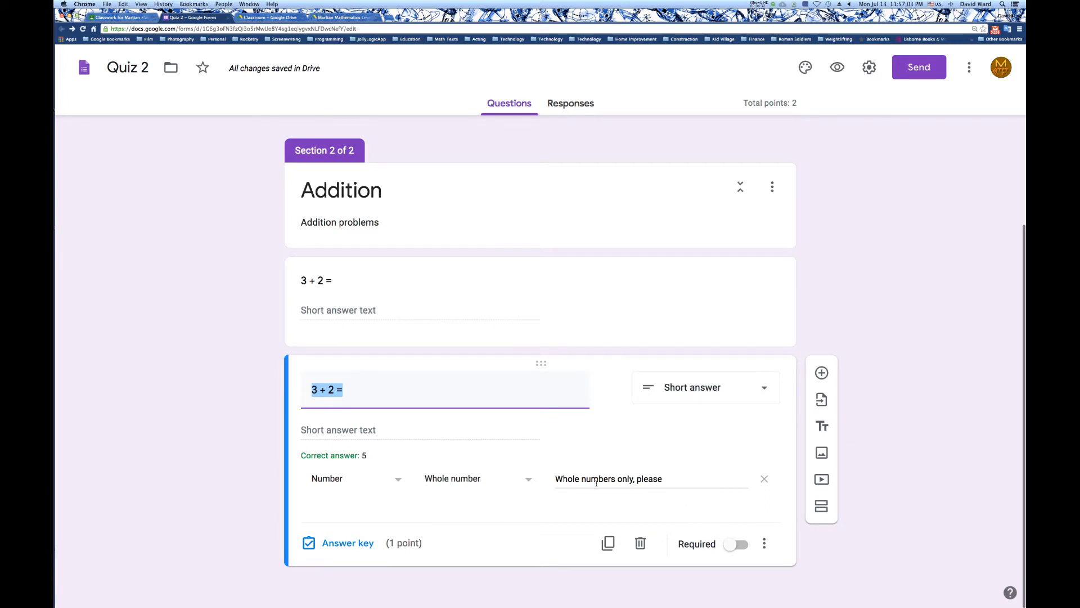
{"action": "left_click", "coordinate": [320, 390]}
{"action": "key", "text": "Left"}
{"action": "key", "text": "BackSpace"}
{"action": "type", "text": "5"}
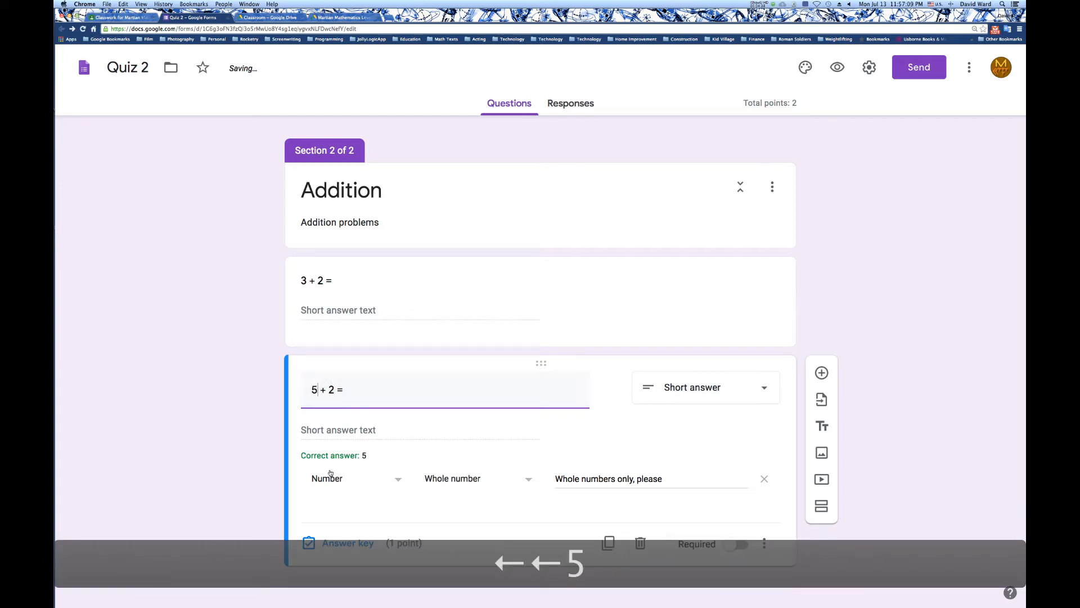
Set 7 as the correct answer in the answer key of the "5 + 2 =" question.
{"action": "left_click", "coordinate": [338, 543]}
{"action": "double_click", "coordinate": [338, 452]}
{"action": "type", "text": "7"}
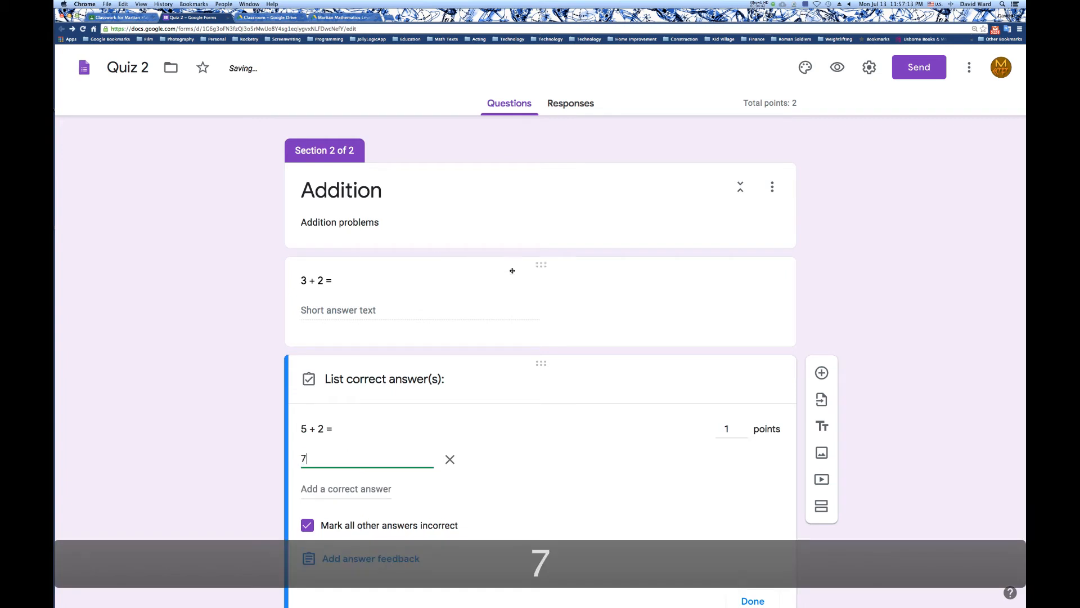
{"action": "scroll", "coordinate": [716, 474], "scroll_direction": "down", "scroll_amount": 2}
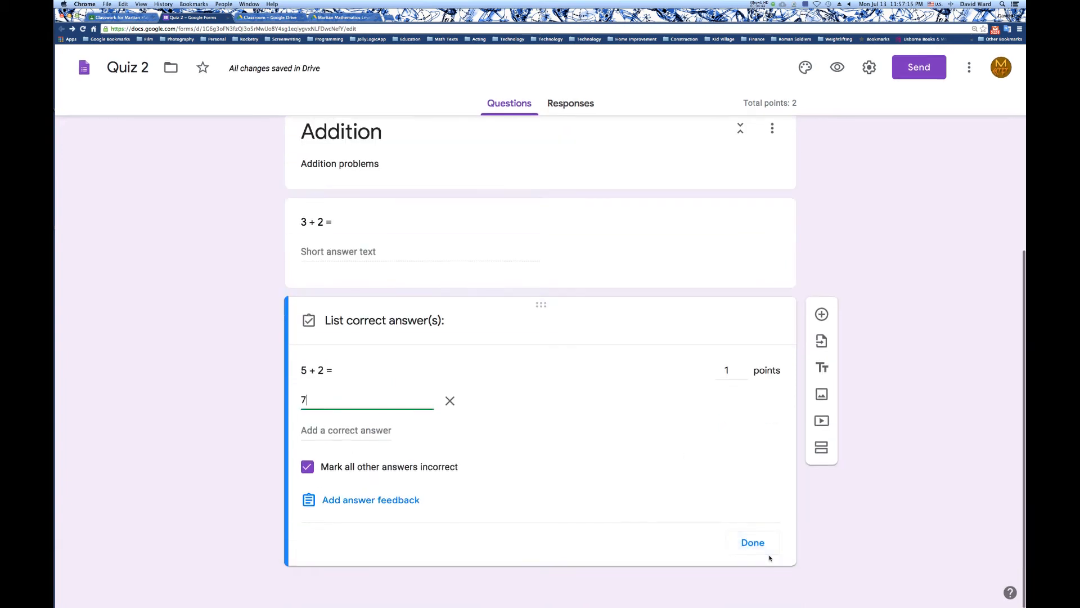
{"action": "left_click", "coordinate": [751, 542]}
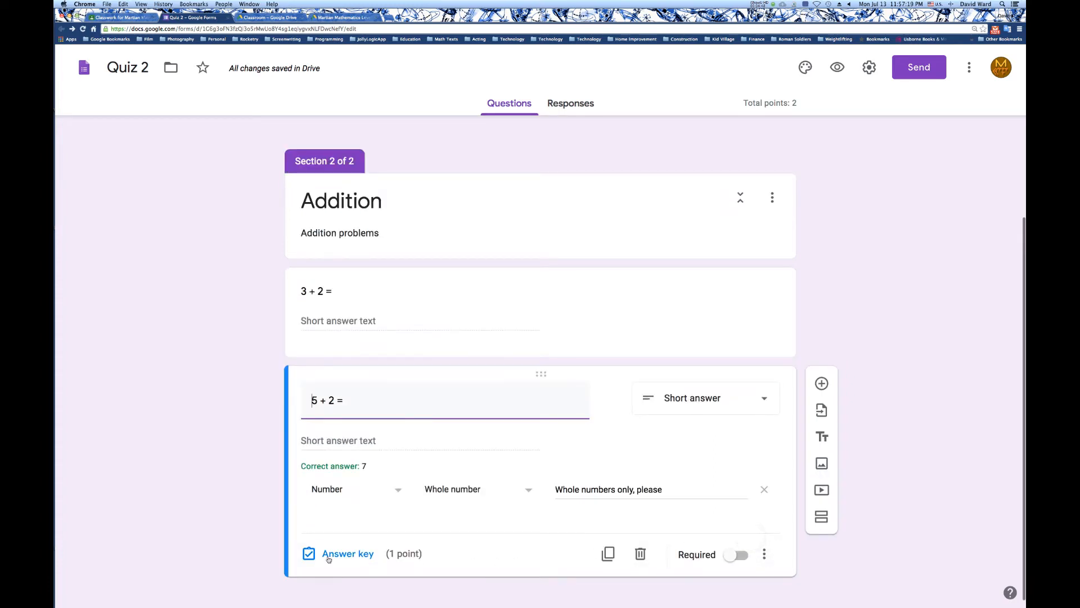
Set the "5 + 2 =" question's value to 2 points in its answer key.
{"action": "left_click", "coordinate": [325, 556]}
{"action": "type", "text": "2"}
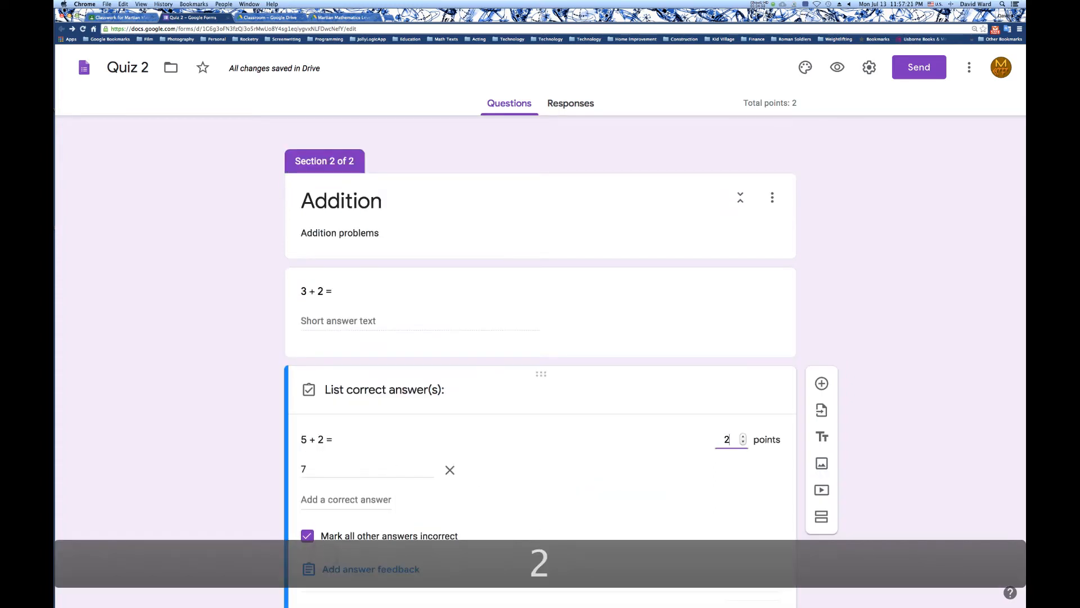
{"action": "scroll", "coordinate": [737, 495], "scroll_direction": "down", "scroll_amount": 3}
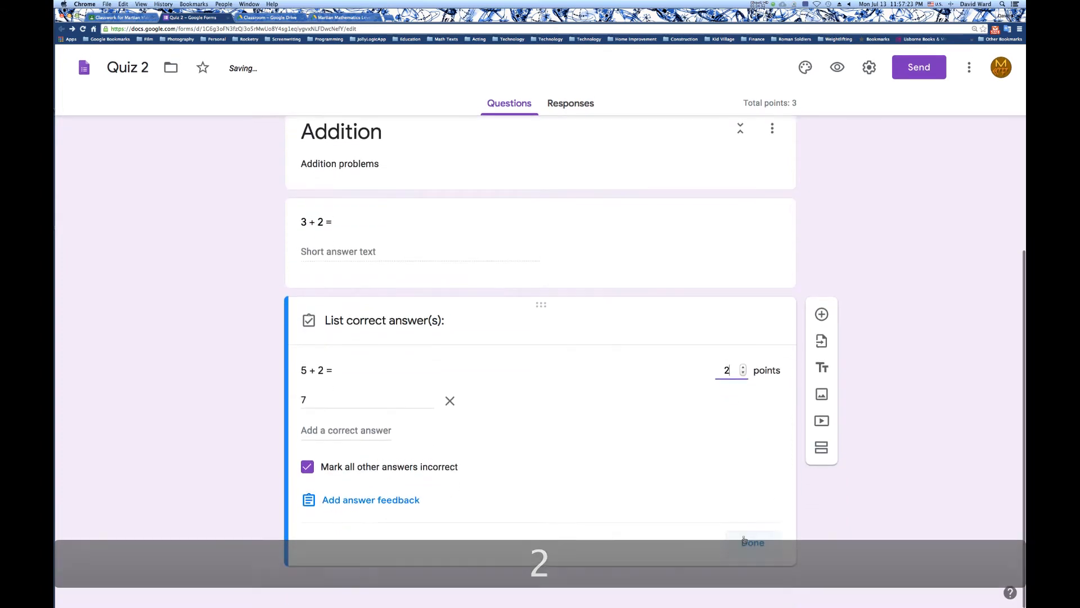
{"action": "left_click", "coordinate": [748, 541]}
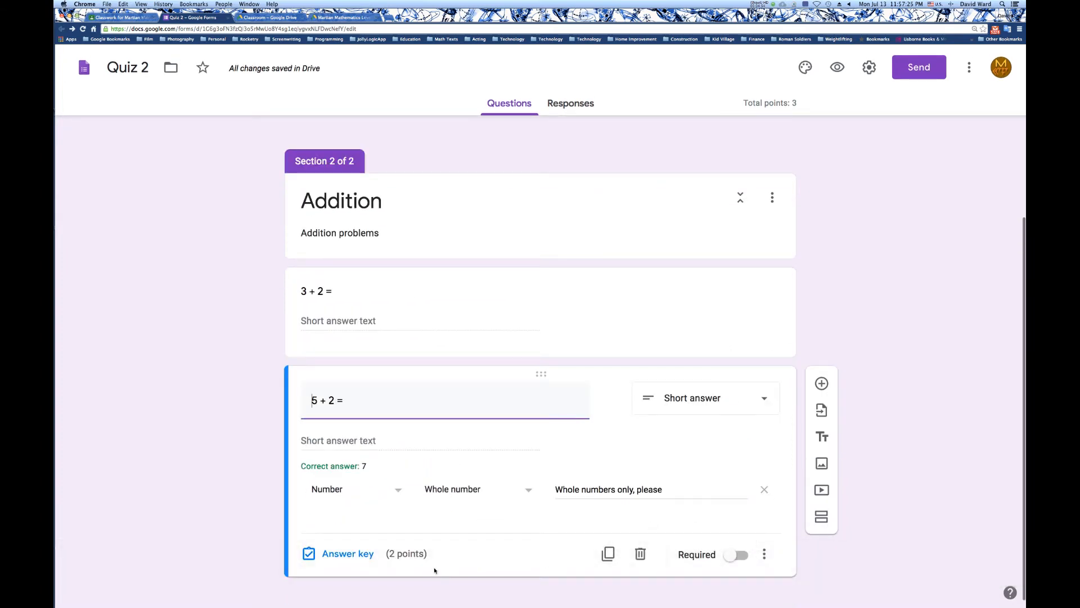
Duplicate the "5 + 2 =" question and change the copy's text to "7 + 2 =".
{"action": "left_click", "coordinate": [609, 562]}
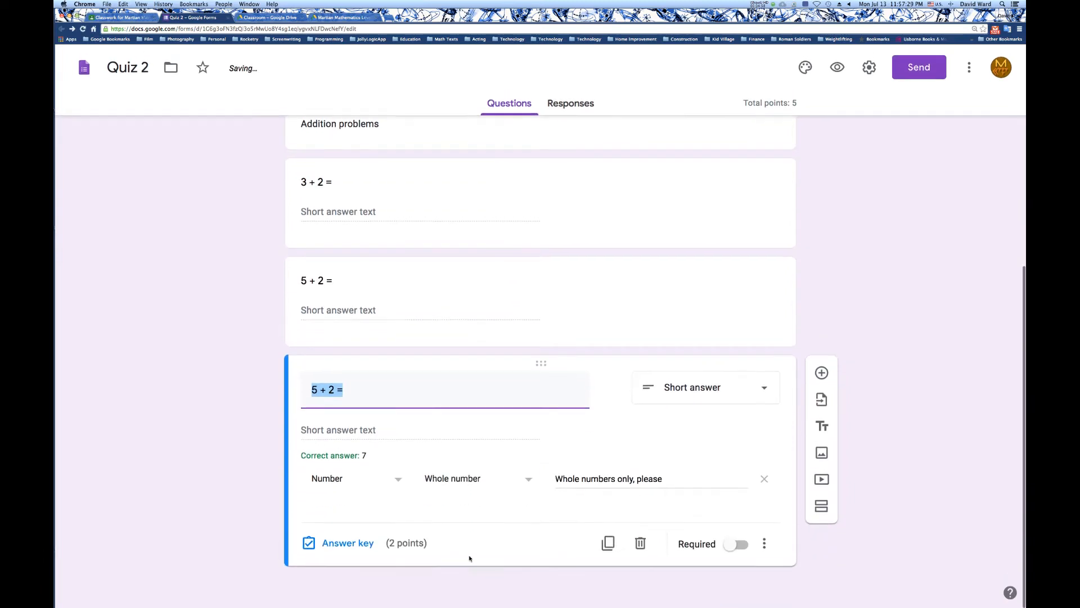
{"action": "left_click", "coordinate": [317, 390]}
{"action": "key", "text": "BackSpace"}
{"action": "type", "text": "7"}
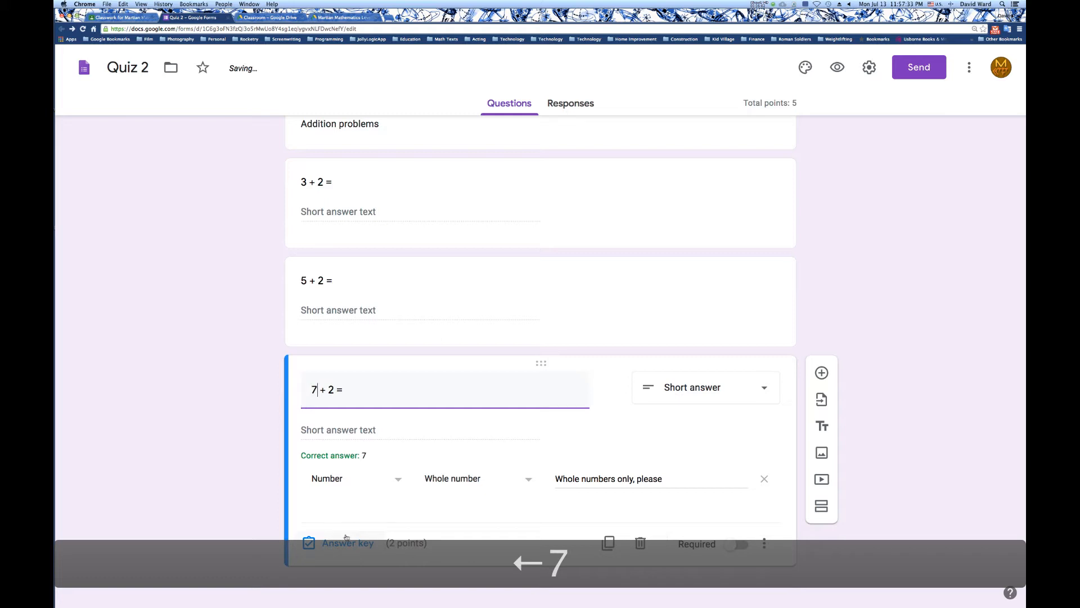
Set 9 as the correct answer in the answer key of the "7 + 2 =" question.
{"action": "left_click", "coordinate": [346, 540]}
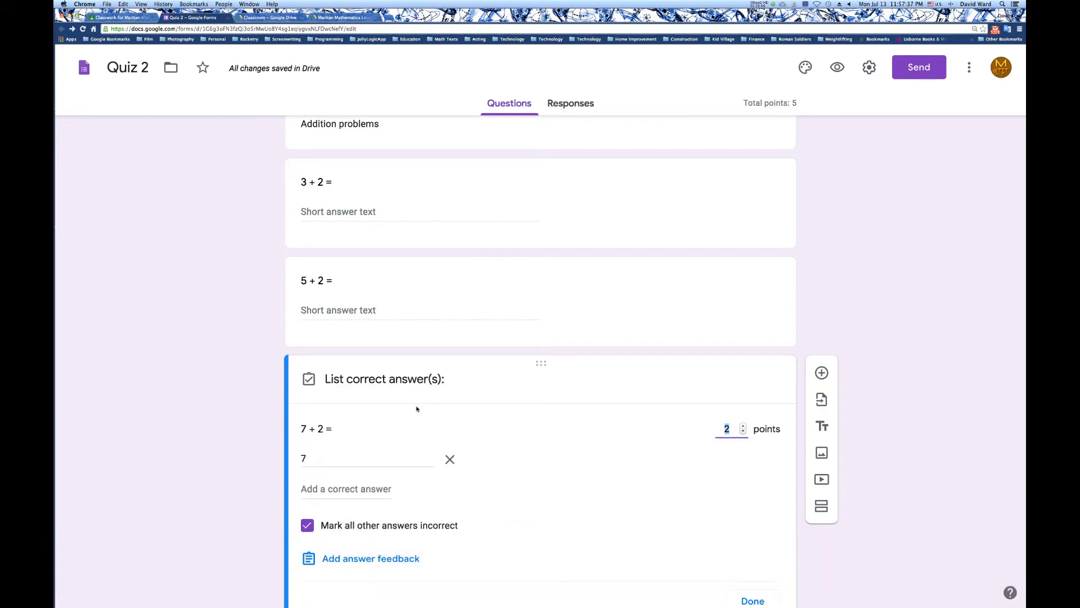
{"action": "left_click", "coordinate": [332, 456]}
{"action": "type", "text": "9"}
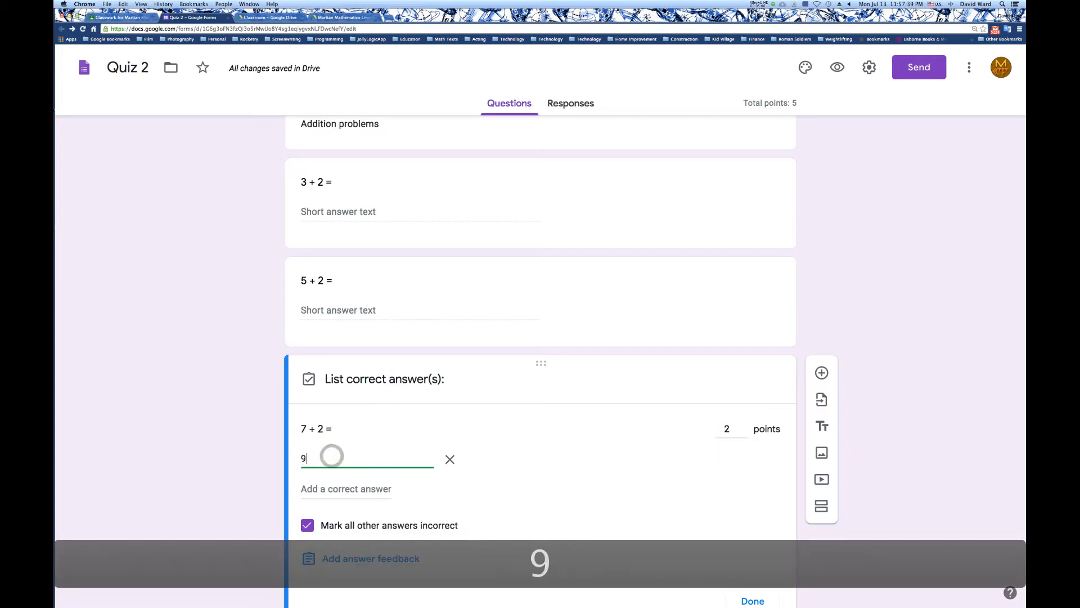
{"action": "scroll", "coordinate": [557, 518], "scroll_direction": "down", "scroll_amount": 1}
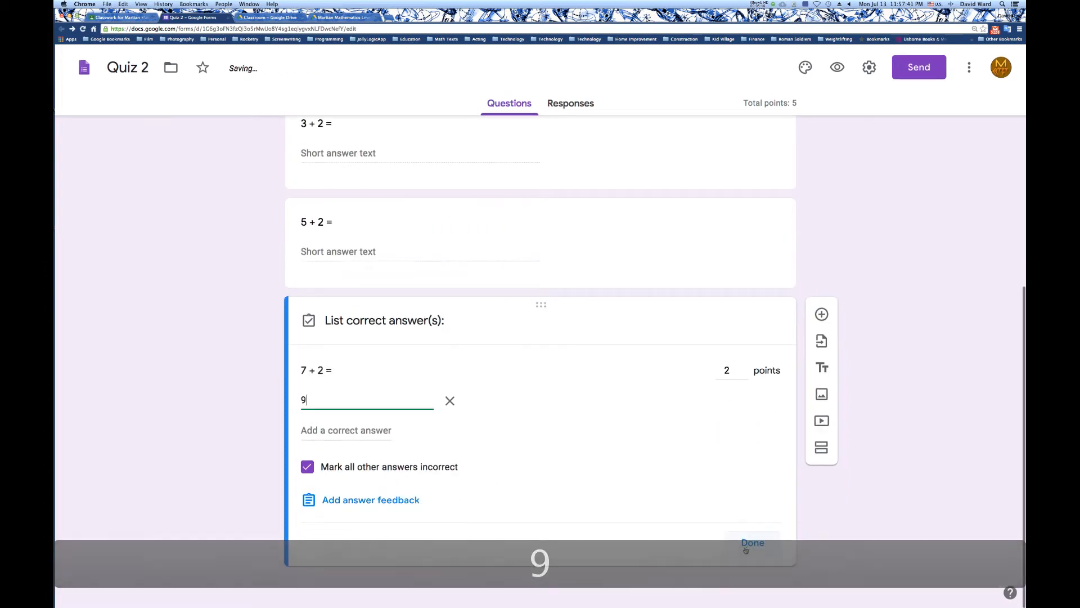
{"action": "left_click", "coordinate": [751, 539]}
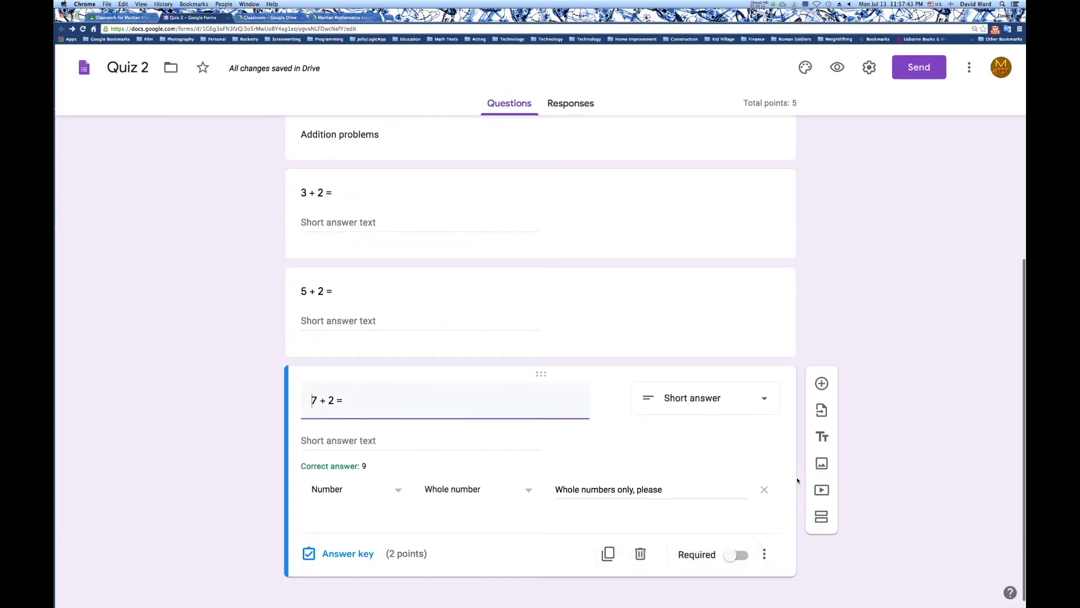
Add a new section after the "7 + 2 =" question and title it "Subtraction".
{"action": "left_click", "coordinate": [833, 523]}
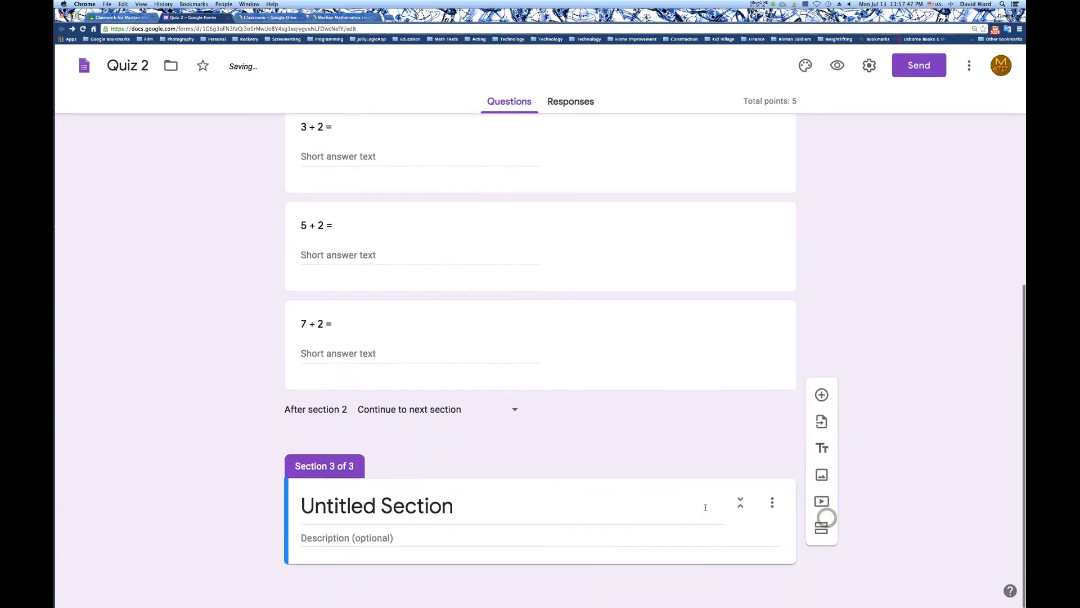
{"action": "left_click", "coordinate": [529, 509]}
{"action": "type", "text": "S"}
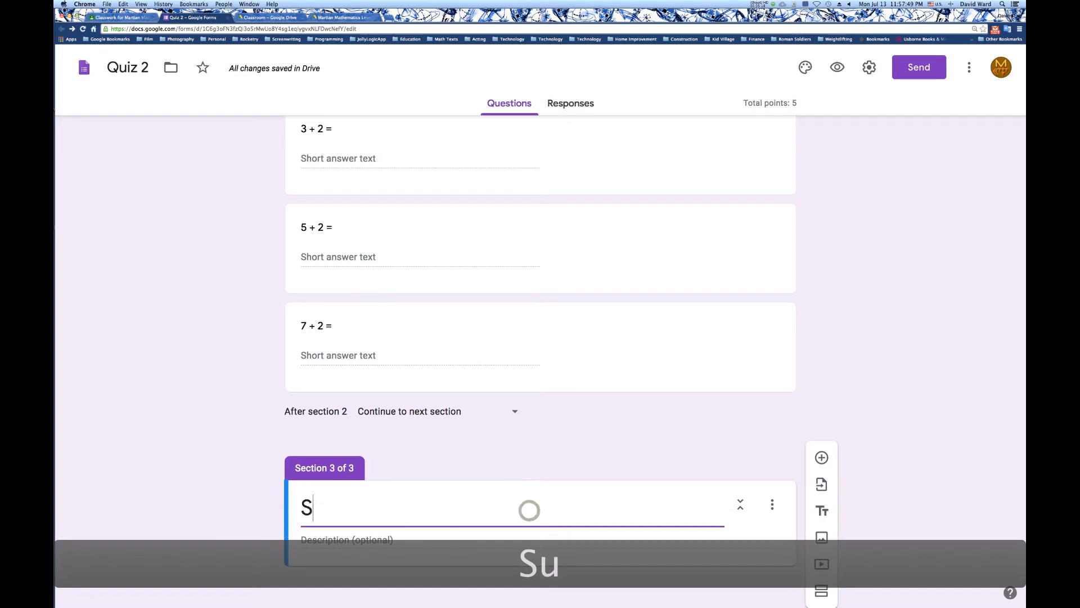
{"action": "type", "text": "ubtraction"}
Enter "Subtraction problems" as the Subtraction section's description and add a blank question beneath it.
{"action": "left_click", "coordinate": [562, 539]}
{"action": "type", "text": "Su"}
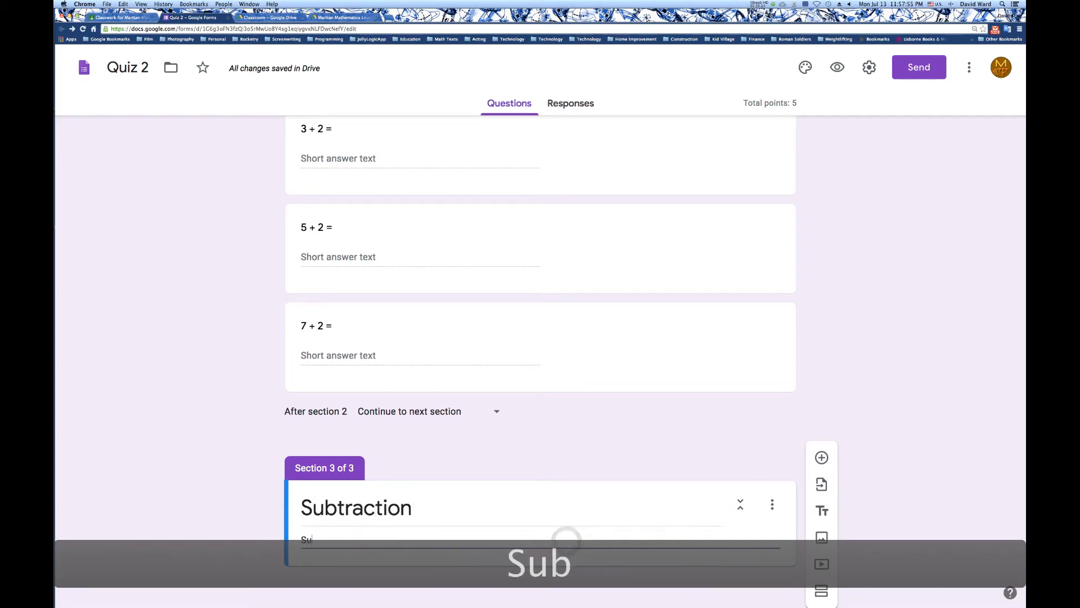
{"action": "type", "text": "btraction "}
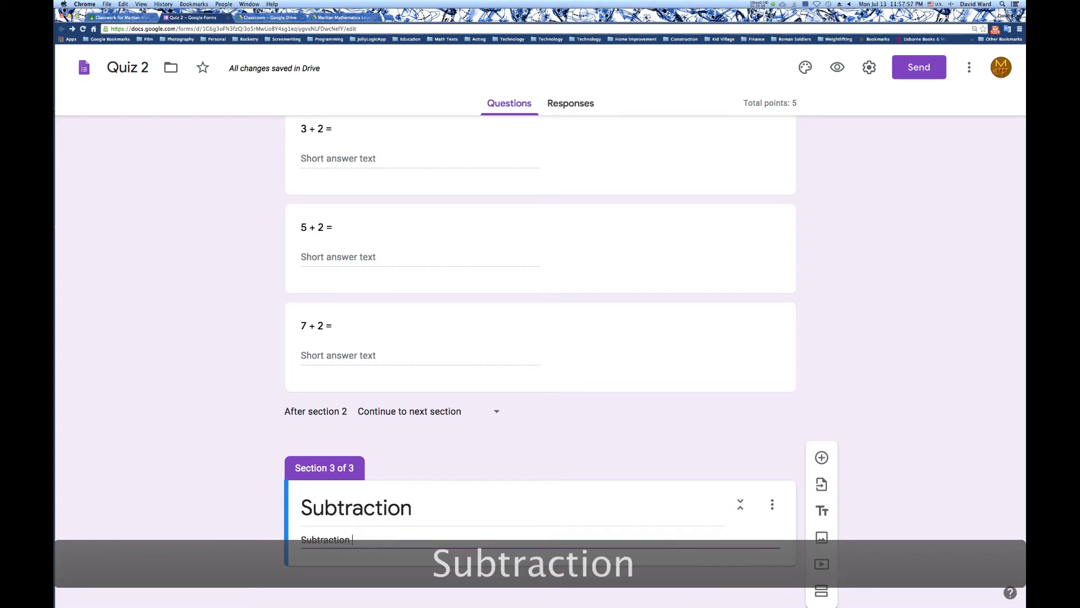
{"action": "type", "text": "problems"}
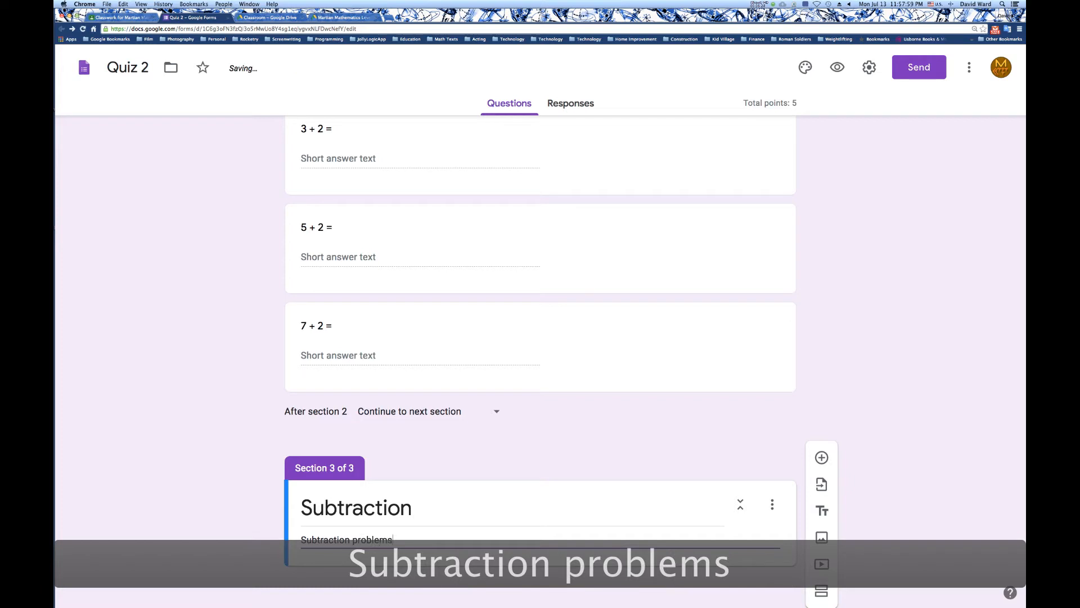
{"action": "left_click", "coordinate": [819, 462]}
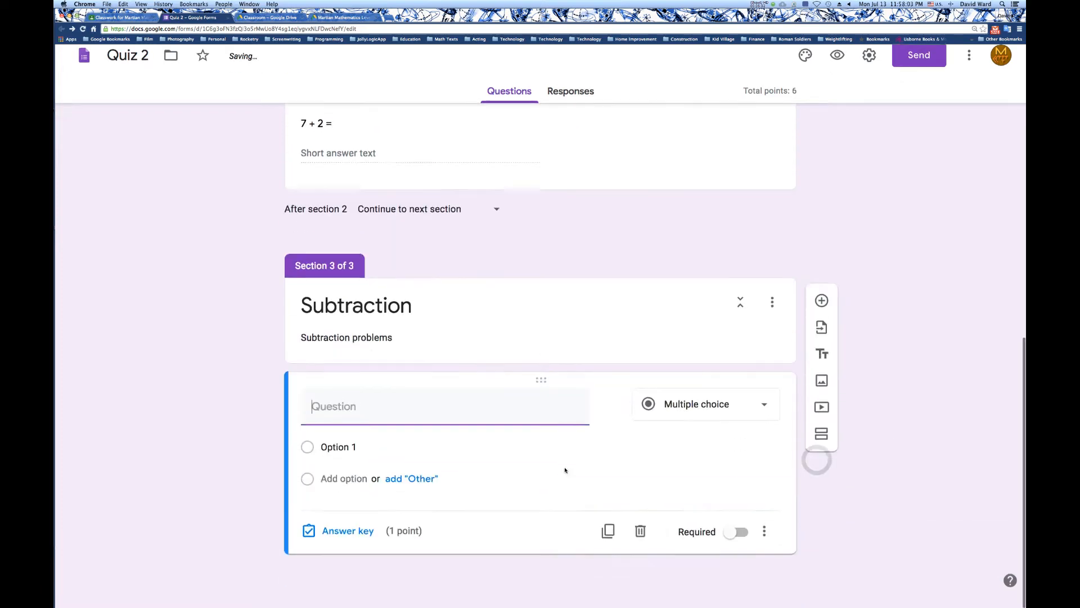
{"action": "scroll", "coordinate": [568, 469], "scroll_direction": "up", "scroll_amount": 3}
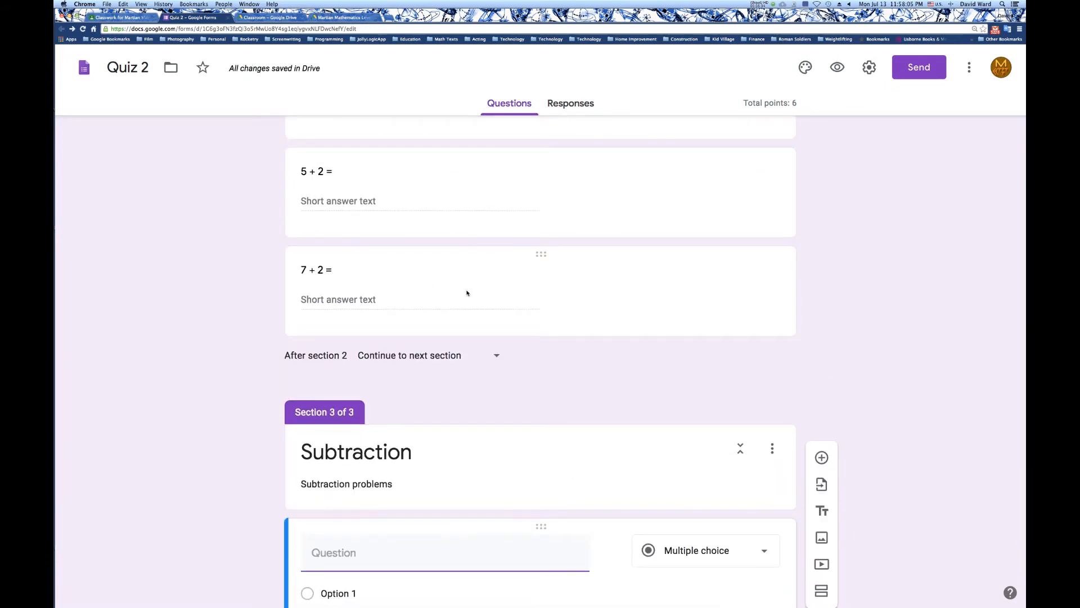
{"action": "left_click", "coordinate": [487, 266]}
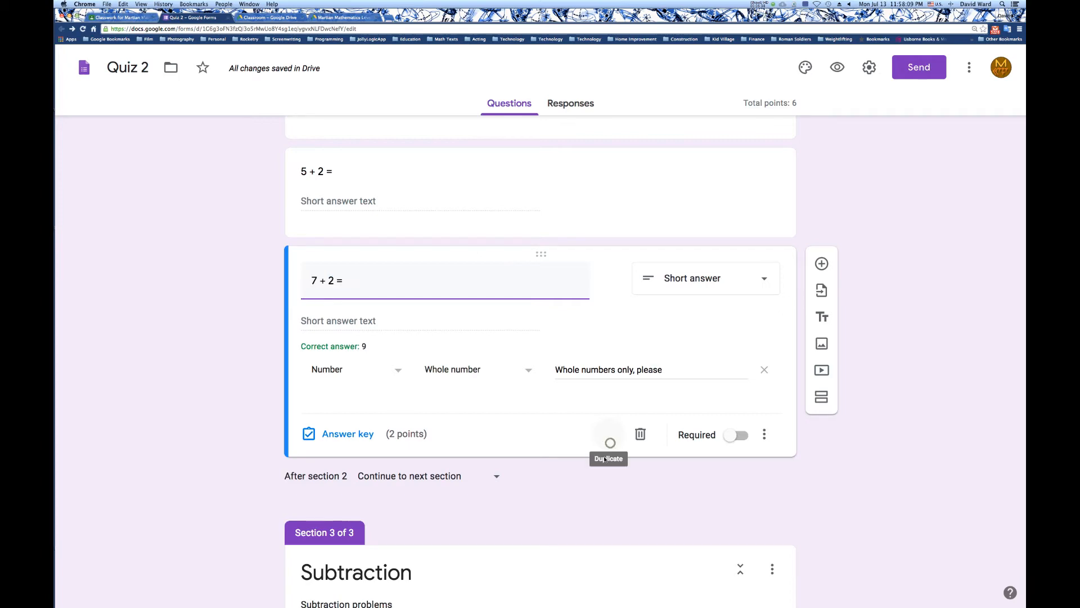
{"action": "left_click", "coordinate": [609, 435]}
{"action": "scroll", "coordinate": [576, 477], "scroll_direction": "down", "scroll_amount": 4}
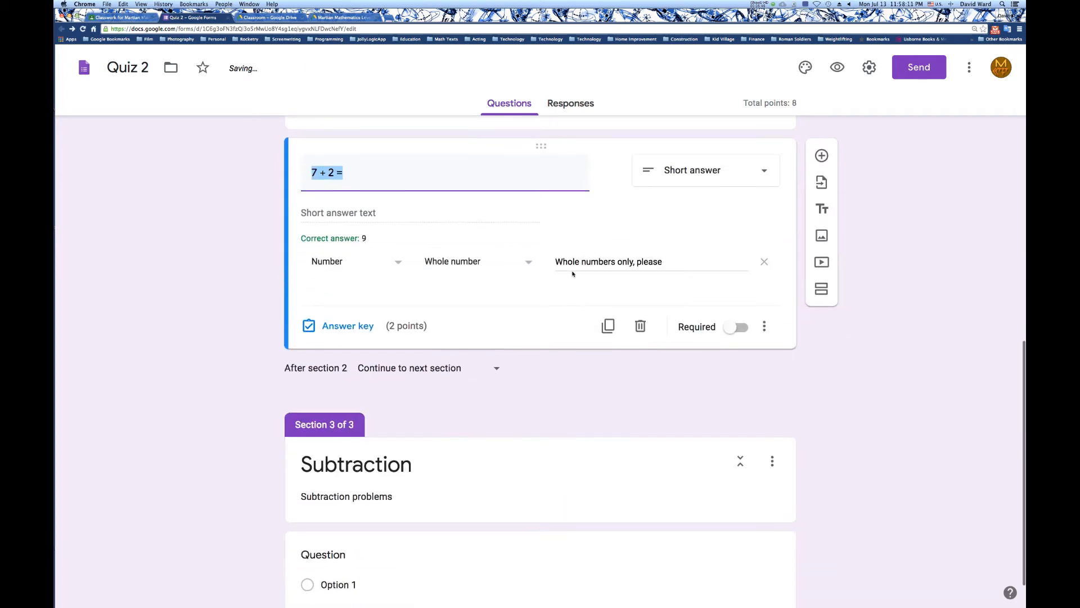
{"action": "left_click_drag", "start_coordinate": [543, 148], "coordinate": [509, 472]}
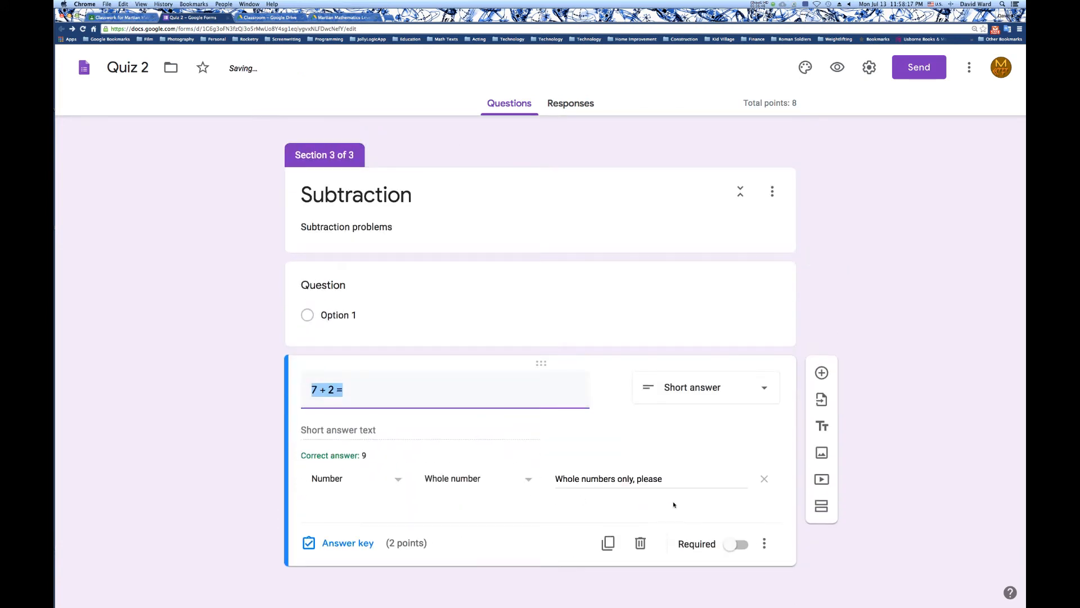
{"action": "left_click", "coordinate": [641, 543]}
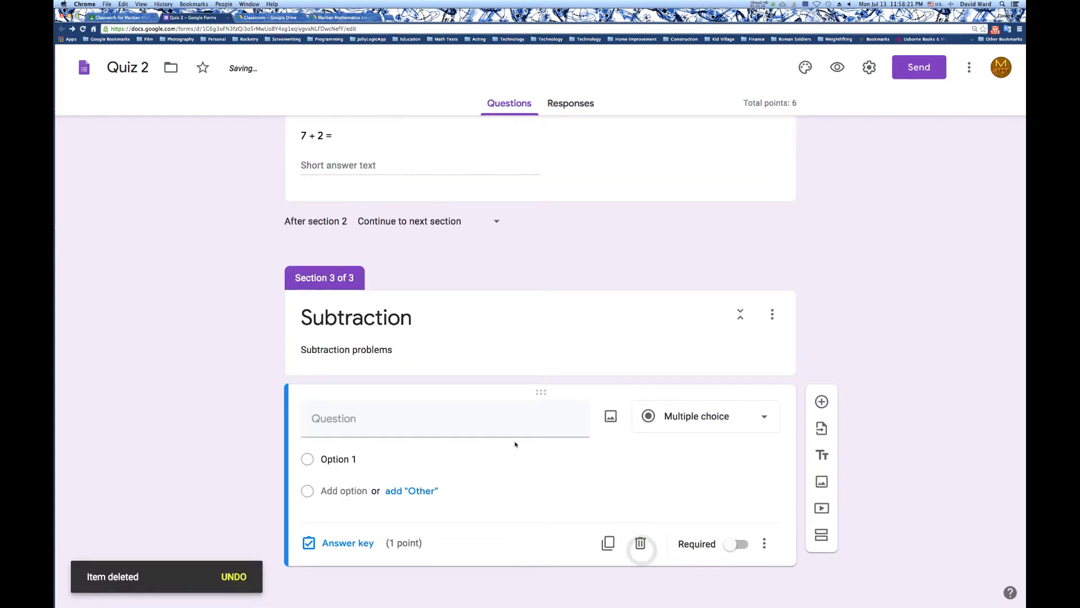
Enter "10 - 2 =" as the blank Subtraction question's text and set its type to Multiple choice.
{"action": "left_click", "coordinate": [480, 422]}
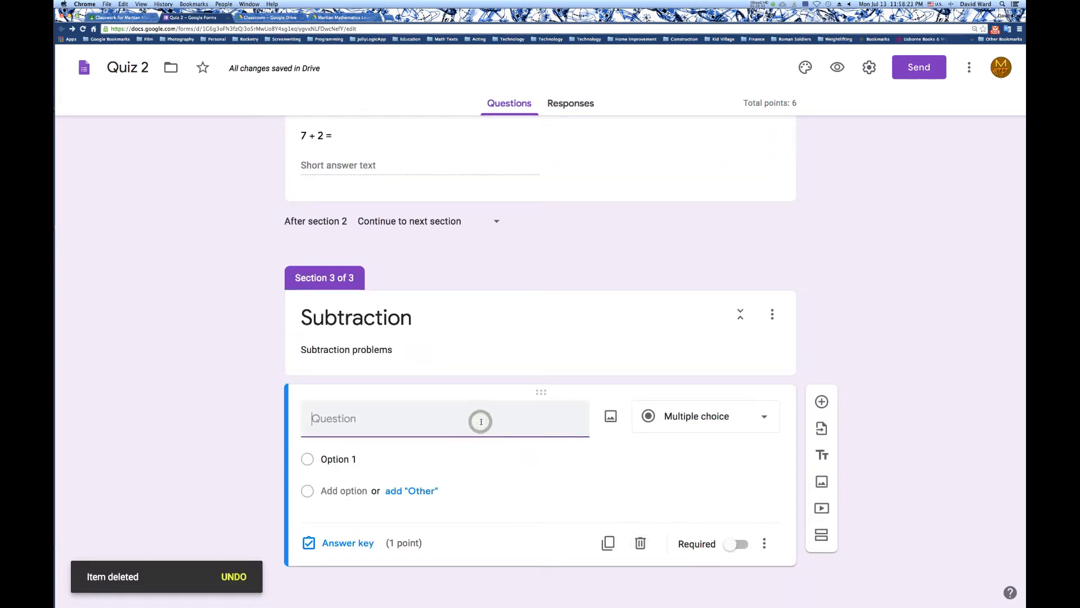
{"action": "type", "text": "10 - "}
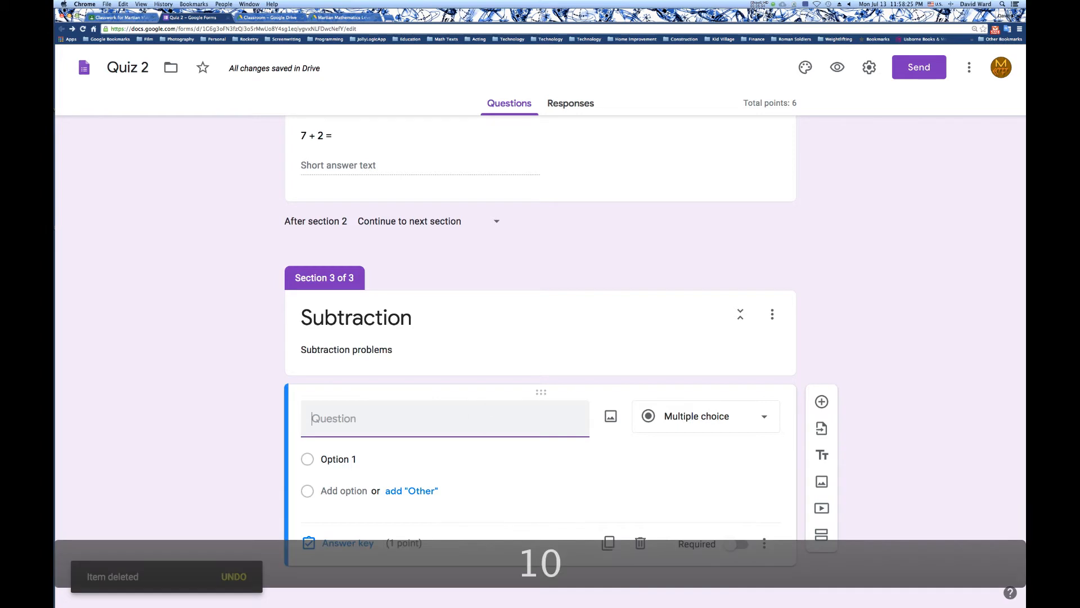
{"action": "type", "text": "2 ="}
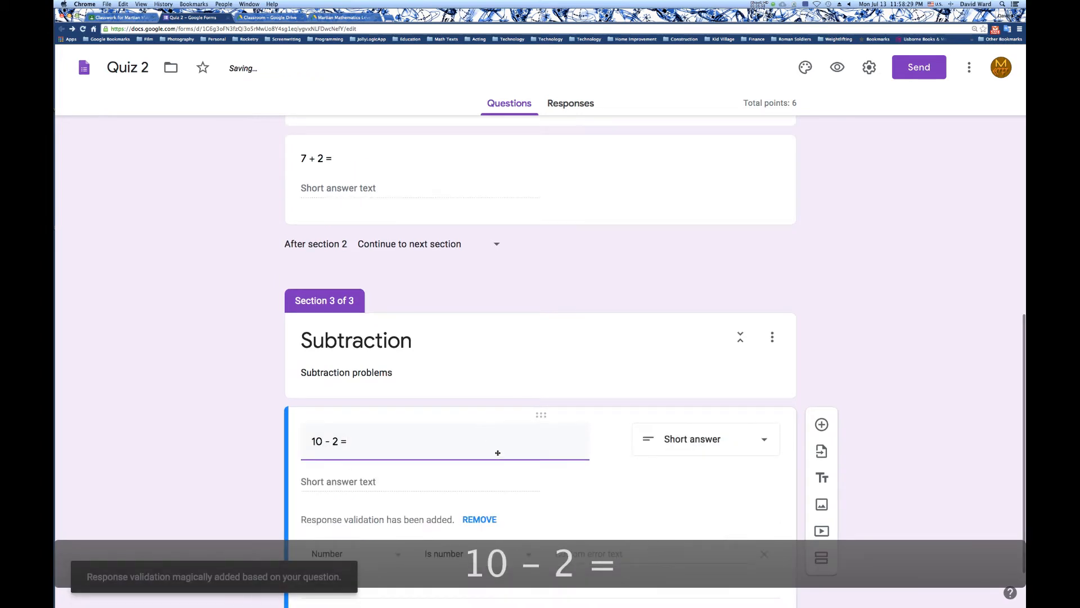
{"action": "scroll", "coordinate": [538, 489], "scroll_direction": "down", "scroll_amount": 2}
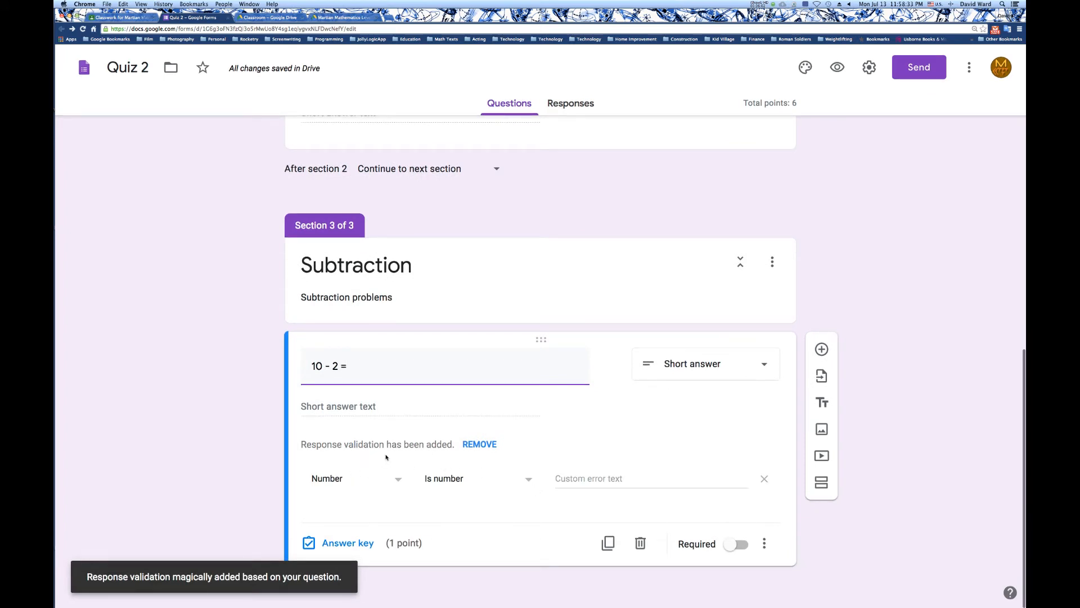
{"action": "left_click", "coordinate": [713, 363]}
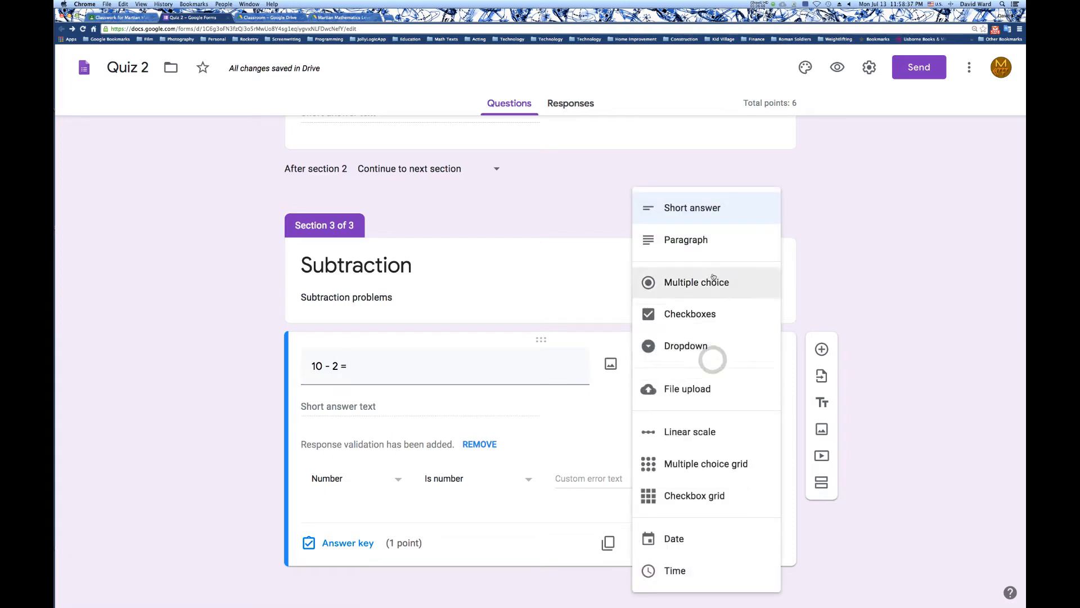
{"action": "left_click", "coordinate": [687, 282]}
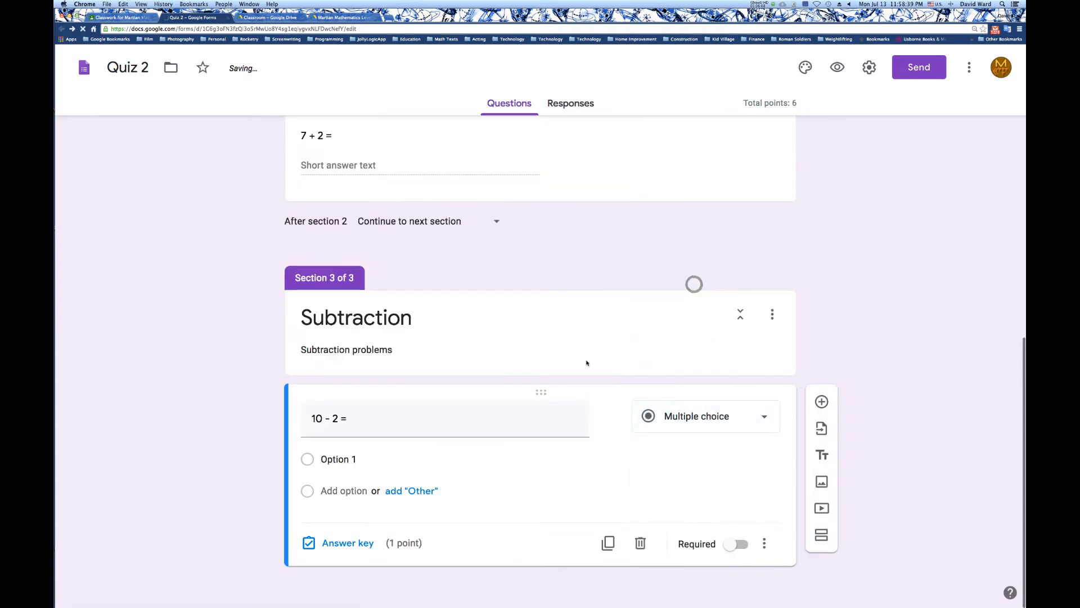
Give the "10 - 2 =" question the answer options 10, 8 and 6.
{"action": "left_click", "coordinate": [335, 459]}
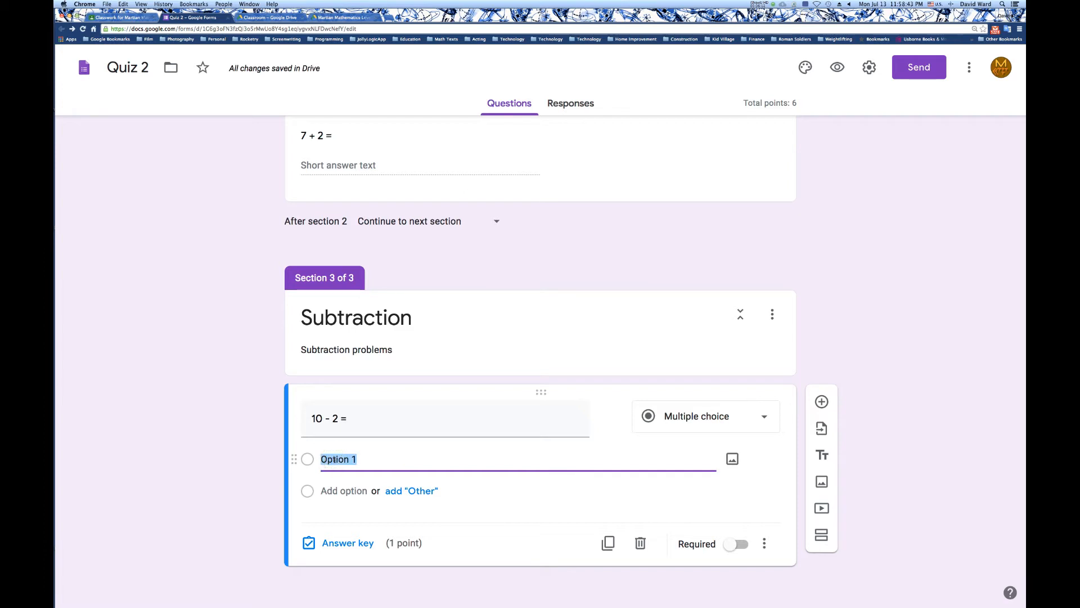
{"action": "type", "text": "10"}
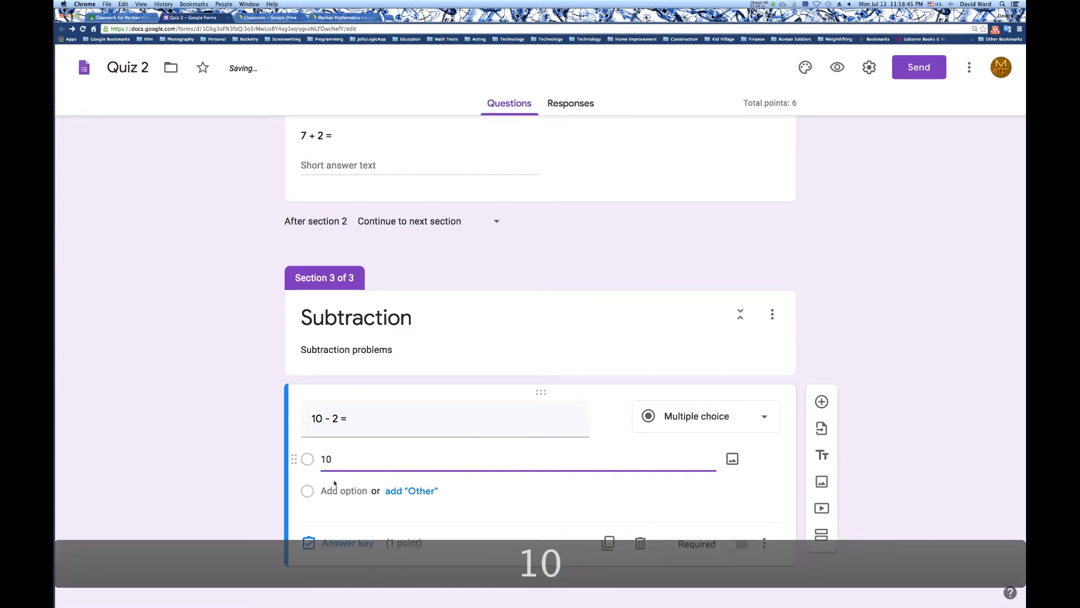
{"action": "left_click", "coordinate": [333, 488]}
{"action": "type", "text": "8"}
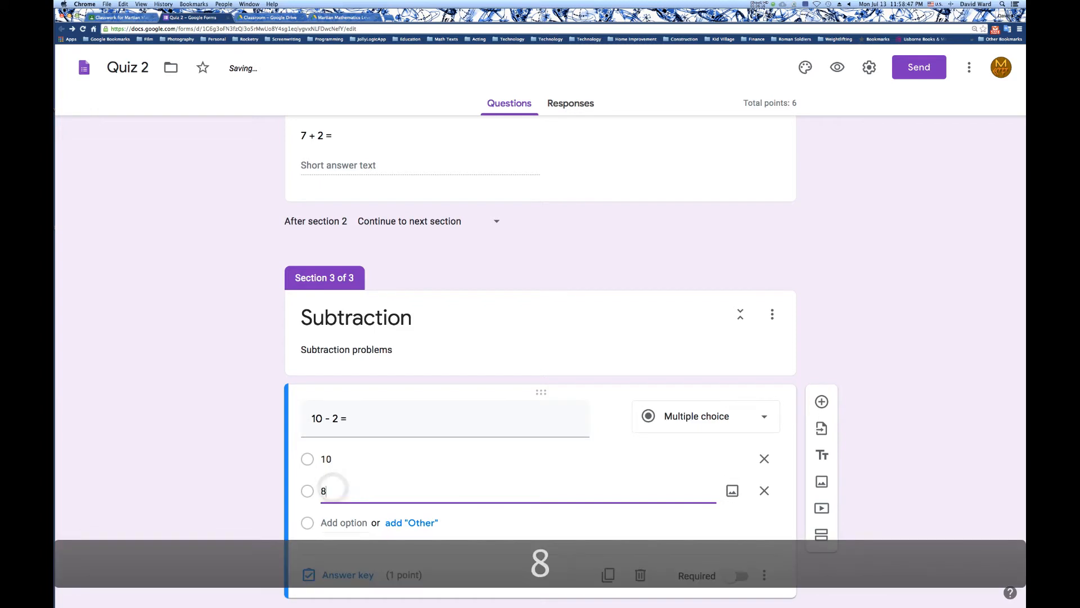
{"action": "left_click", "coordinate": [338, 523]}
{"action": "type", "text": "6"}
Set 8 as the correct answer in the answer key of the "10 - 2 =" question.
{"action": "scroll", "coordinate": [409, 478], "scroll_direction": "down", "scroll_amount": 2}
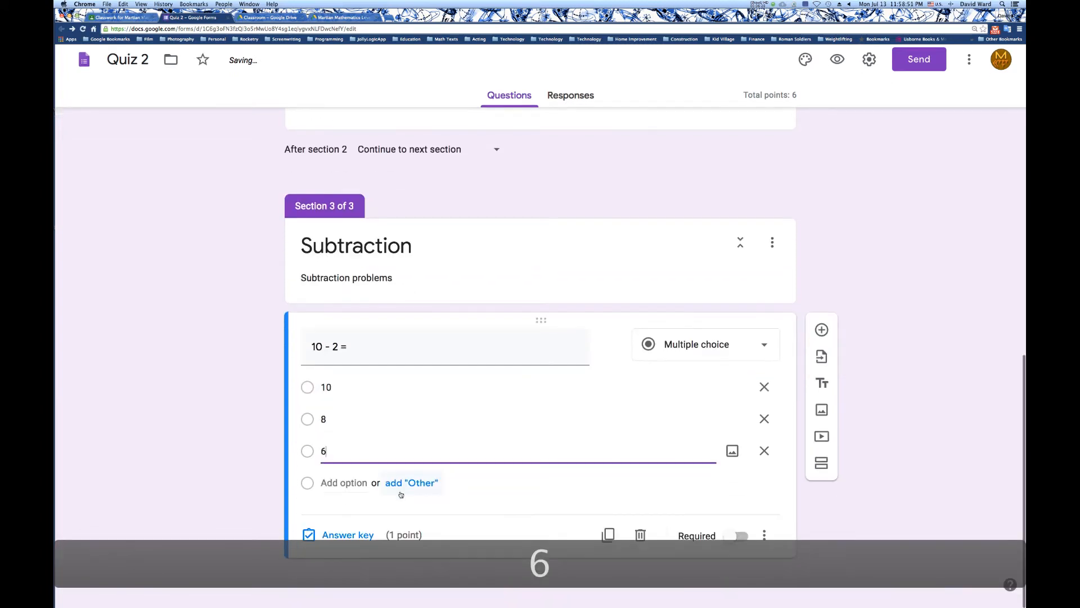
{"action": "left_click", "coordinate": [370, 549]}
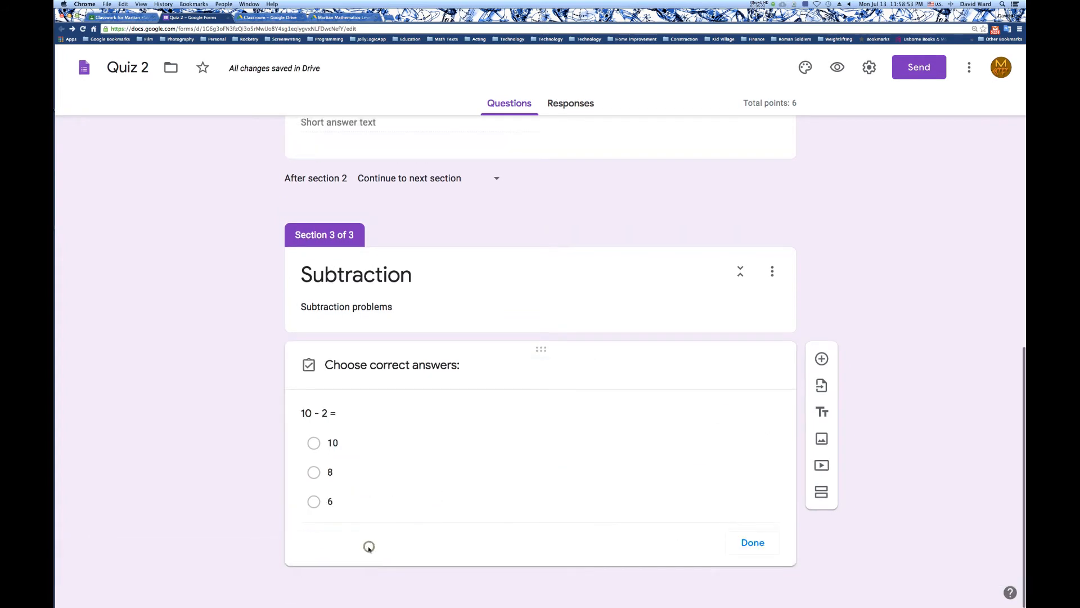
{"action": "left_click", "coordinate": [318, 476]}
{"action": "left_click", "coordinate": [754, 574]}
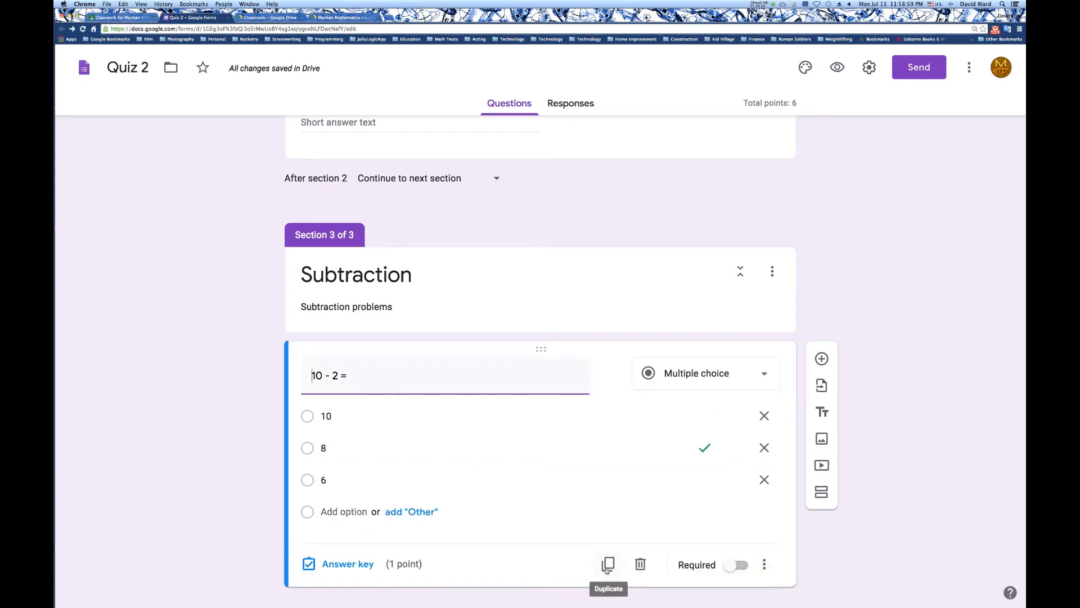
Duplicate the "10 - 2 =" question and change the copy's type to Dropdown.
{"action": "left_click", "coordinate": [608, 565]}
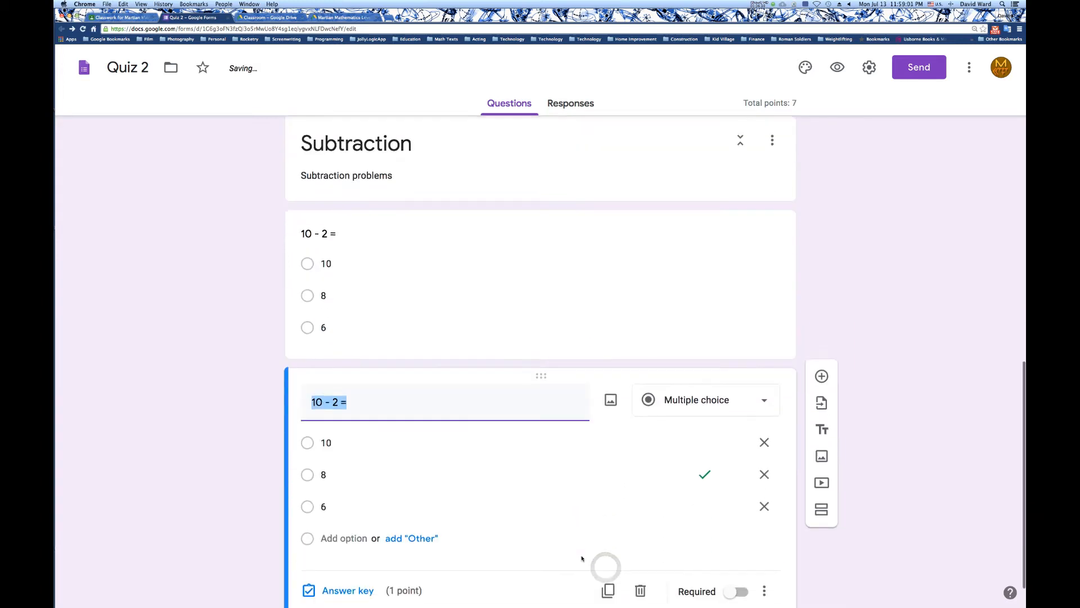
{"action": "left_click", "coordinate": [705, 361]}
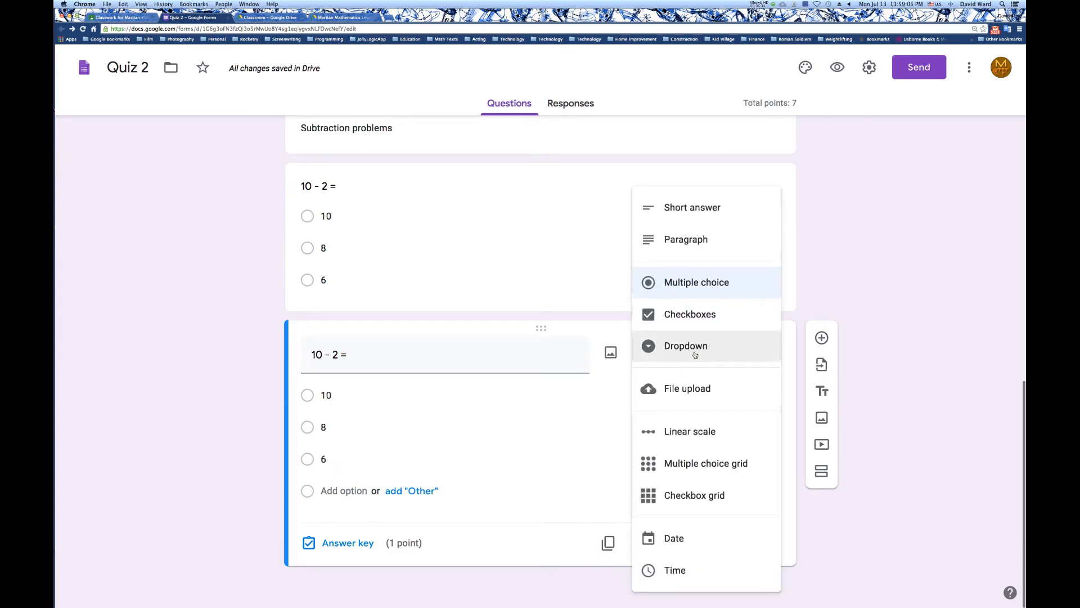
{"action": "left_click", "coordinate": [695, 354]}
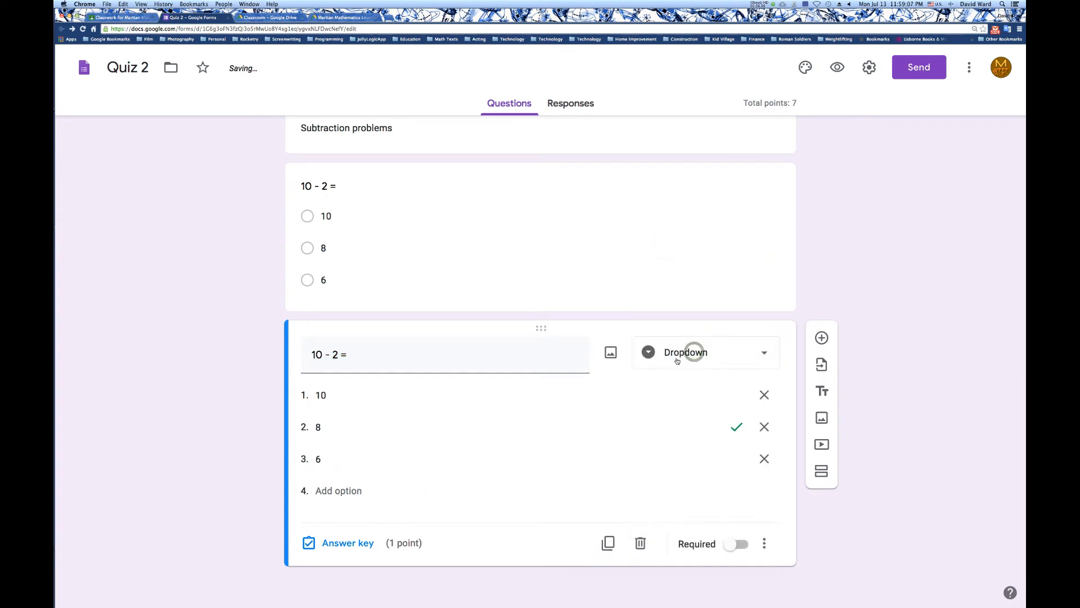
Change the text of the duplicated dropdown question to "8 - 2 =".
{"action": "triple_click", "coordinate": [321, 356]}
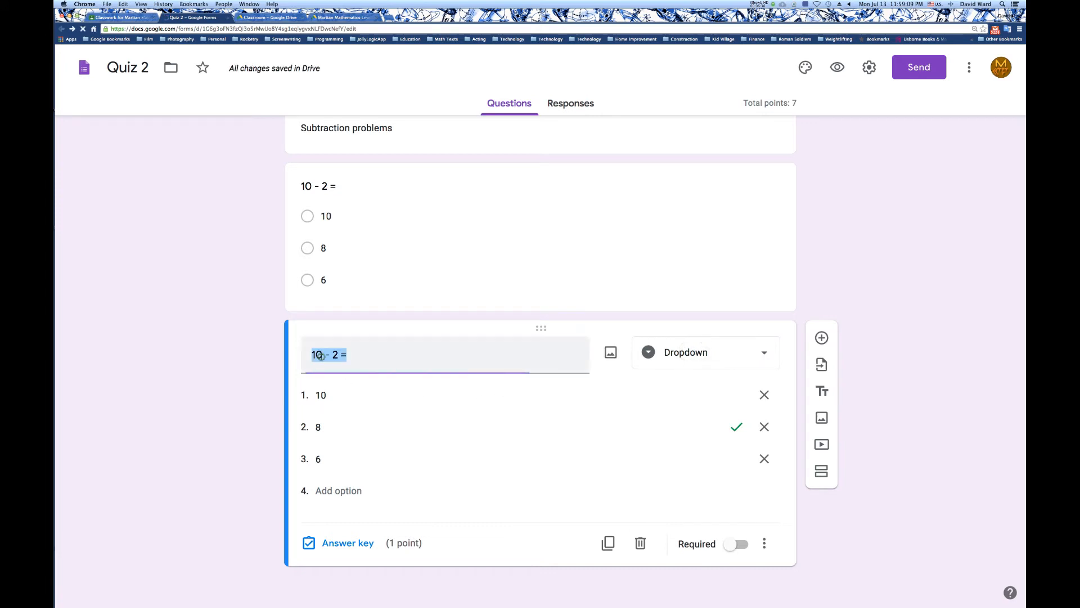
{"action": "key", "text": "Left"}
{"action": "key", "text": "shift+Right"}
{"action": "key", "text": "shift+Right"}
{"action": "type", "text": "8"}
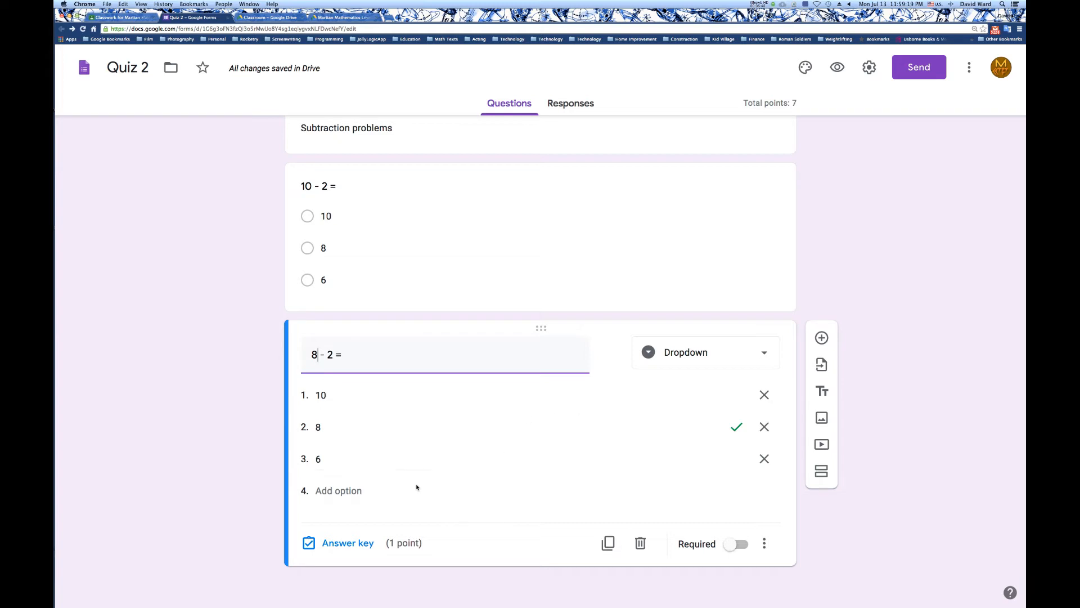
Set 6 as the correct answer in place of 8 in the answer key of the "8 - 2 =" question.
{"action": "left_click", "coordinate": [360, 537]}
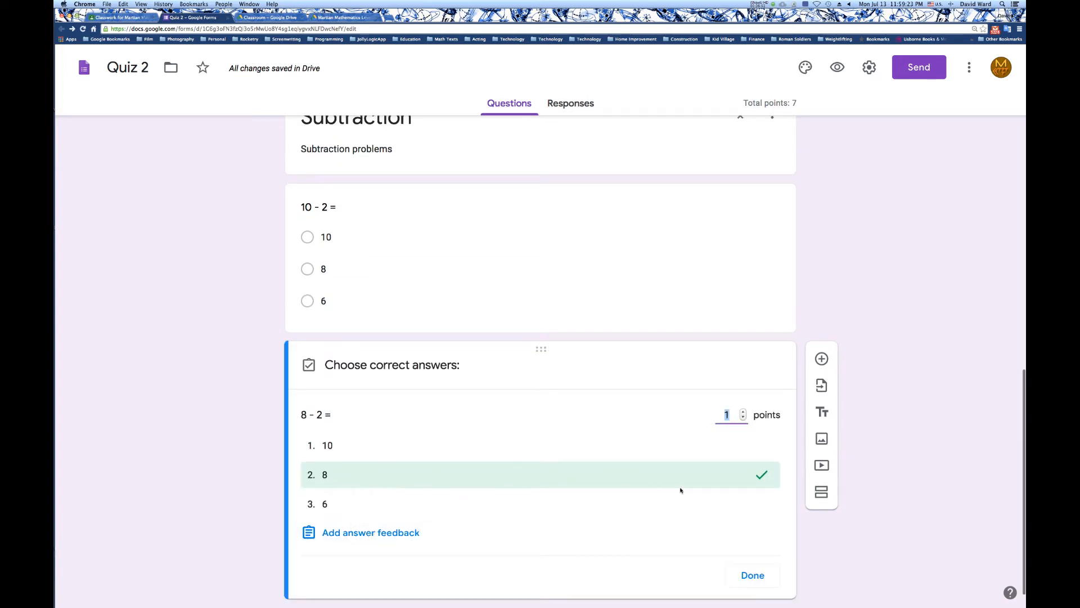
{"action": "left_click", "coordinate": [750, 477]}
{"action": "left_click", "coordinate": [502, 511]}
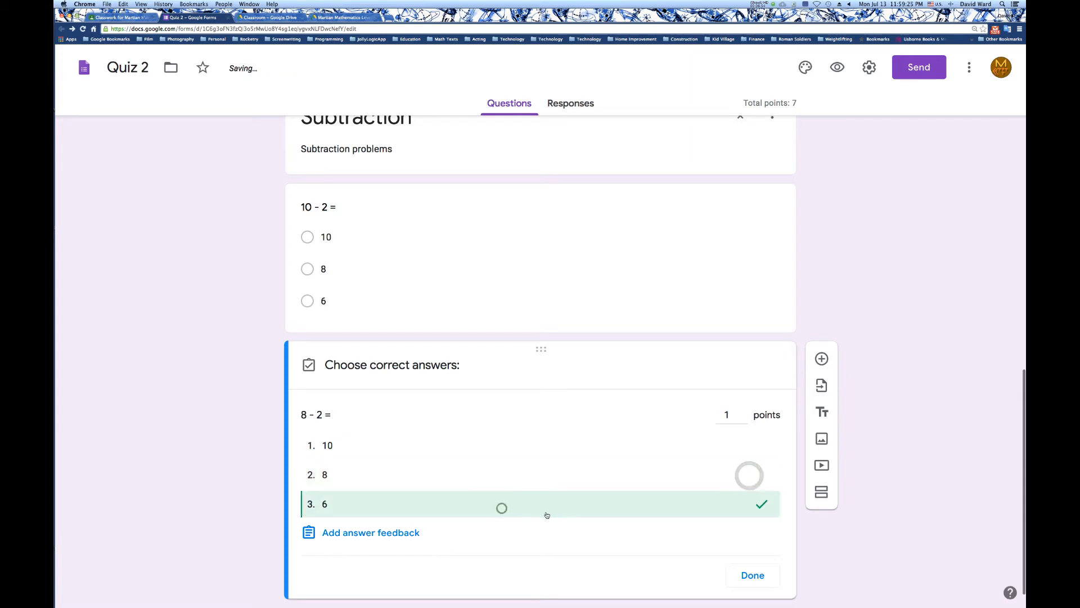
{"action": "left_click", "coordinate": [753, 575]}
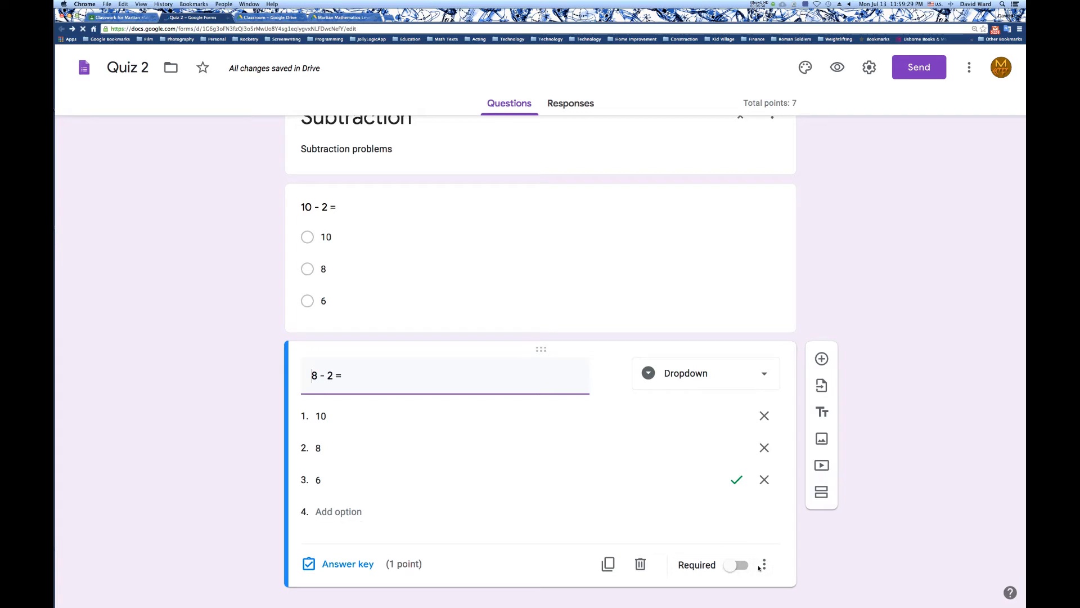
Add a new section titled "Feedback" with the description "This is your opportunity to tell me what you think of this quiz.".
{"action": "left_click", "coordinate": [822, 493]}
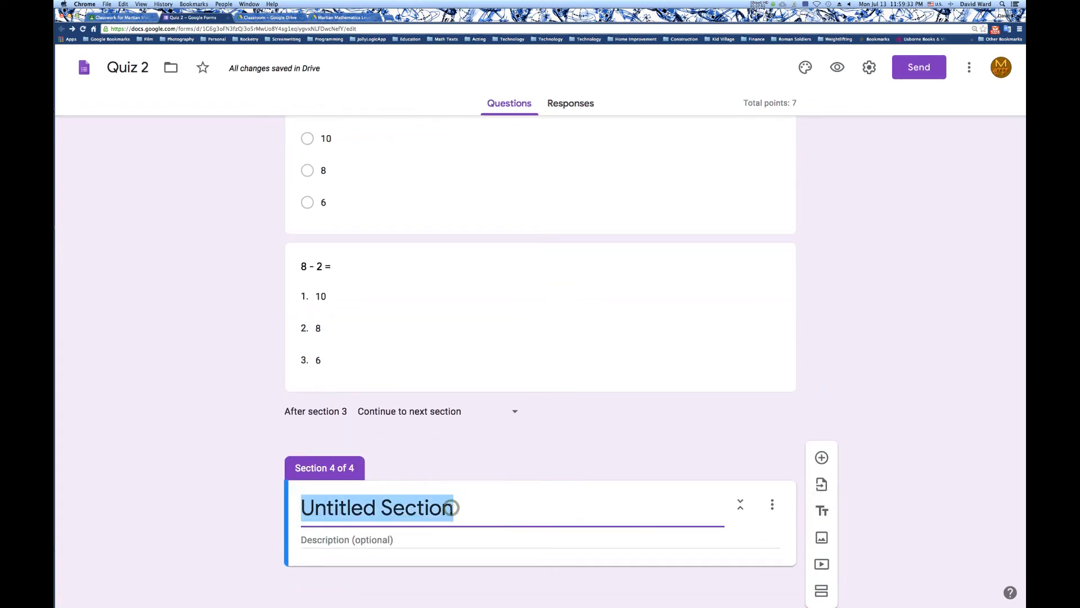
{"action": "type", "text": "Feedback"}
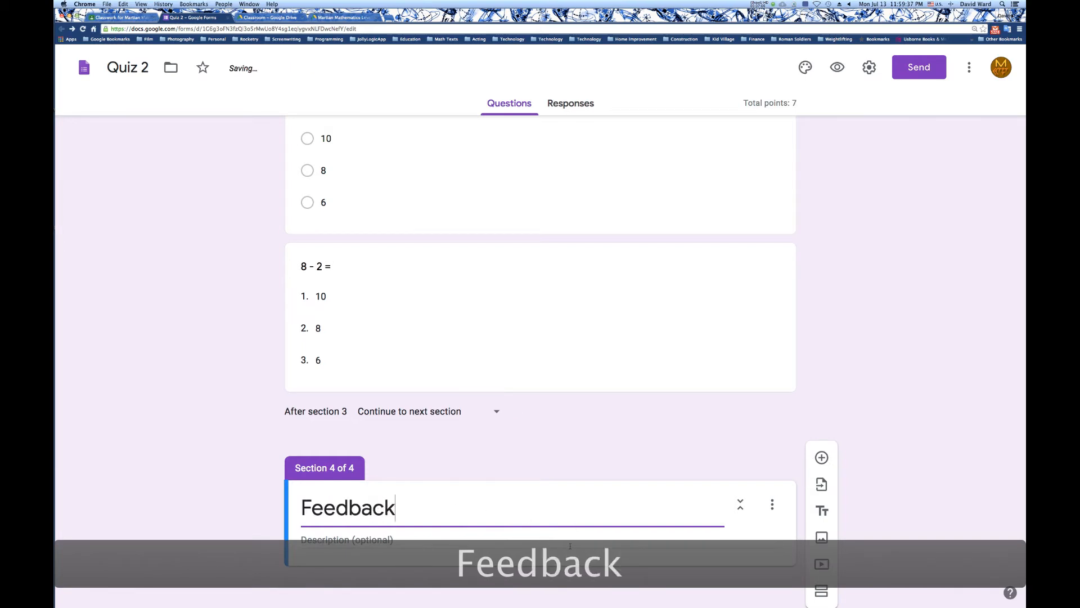
{"action": "left_click", "coordinate": [570, 544]}
{"action": "type", "text": "This is your opportunity to tell me what you think of this quiz."}
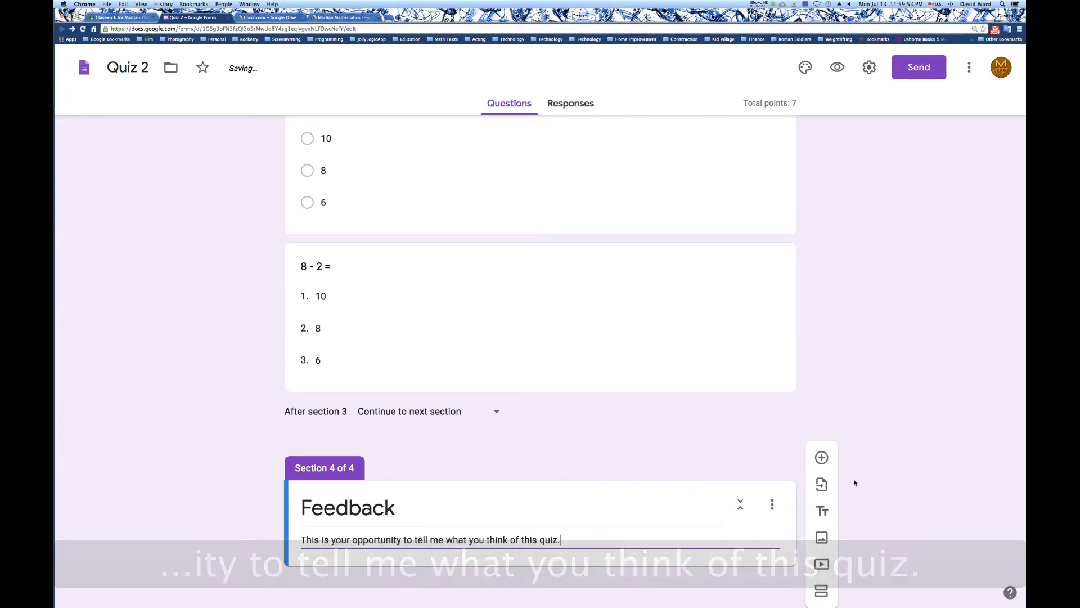
Add the question "What did you think of this quiz?" to the Feedback section and set its type to Paragraph.
{"action": "left_click", "coordinate": [825, 461]}
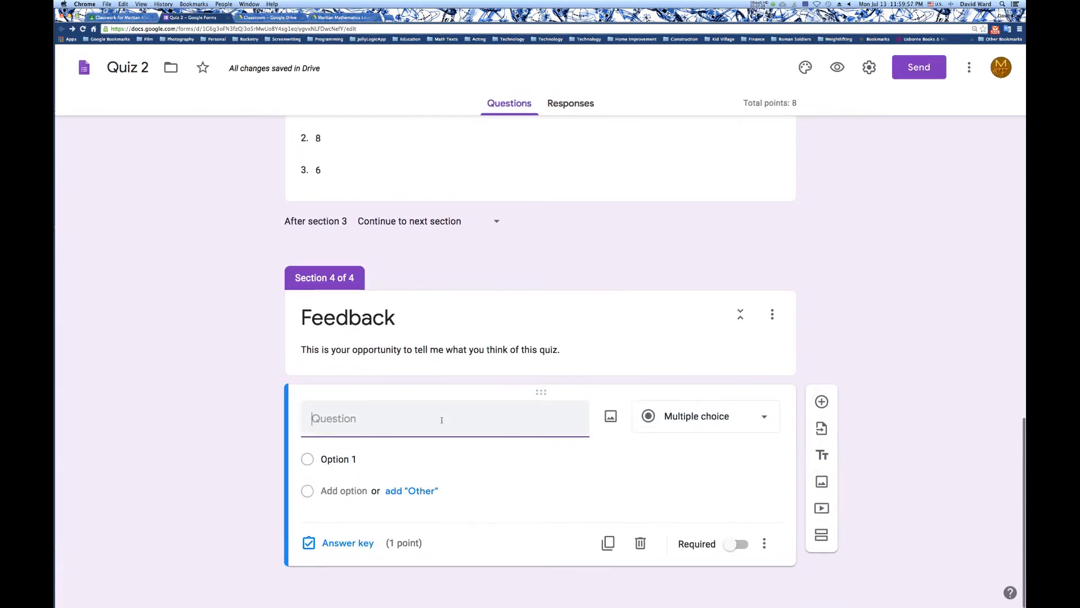
{"action": "type", "text": "What d"}
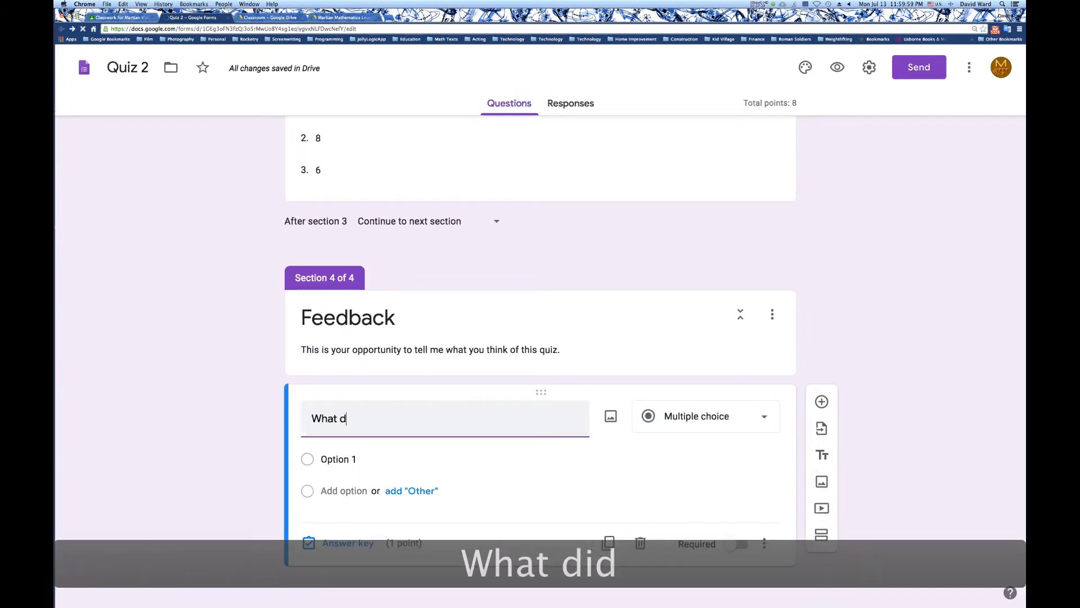
{"action": "type", "text": "k o"}
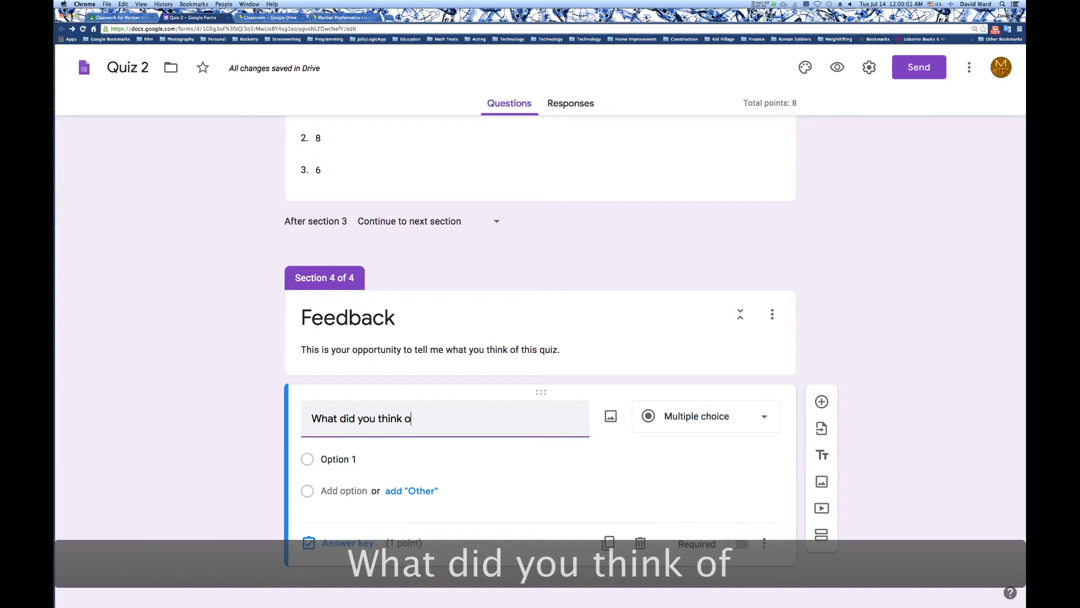
{"action": "type", "text": "f this quiz?"}
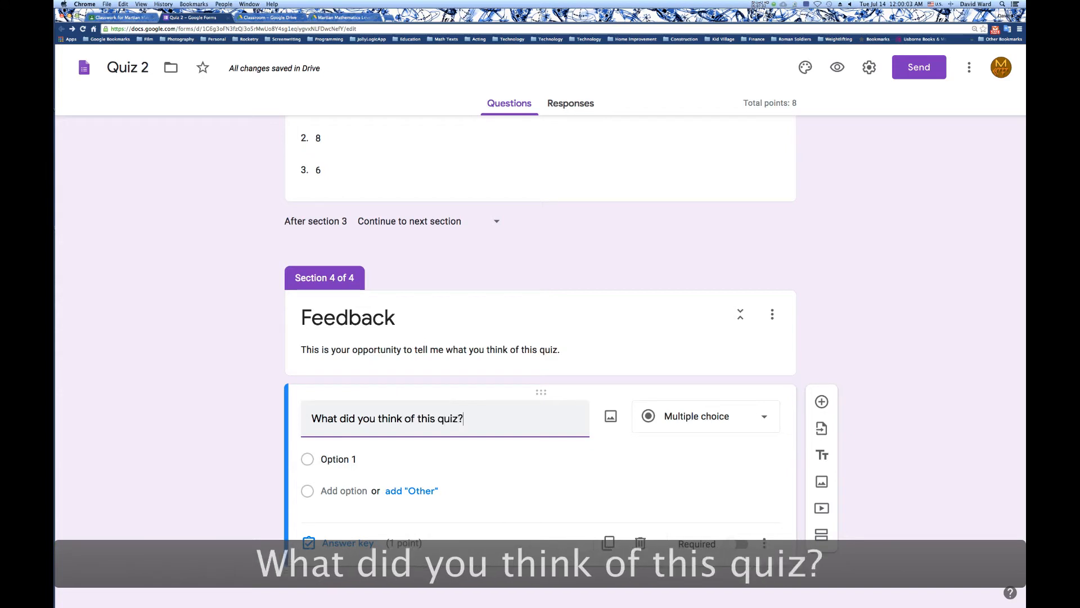
{"action": "left_click", "coordinate": [707, 414]}
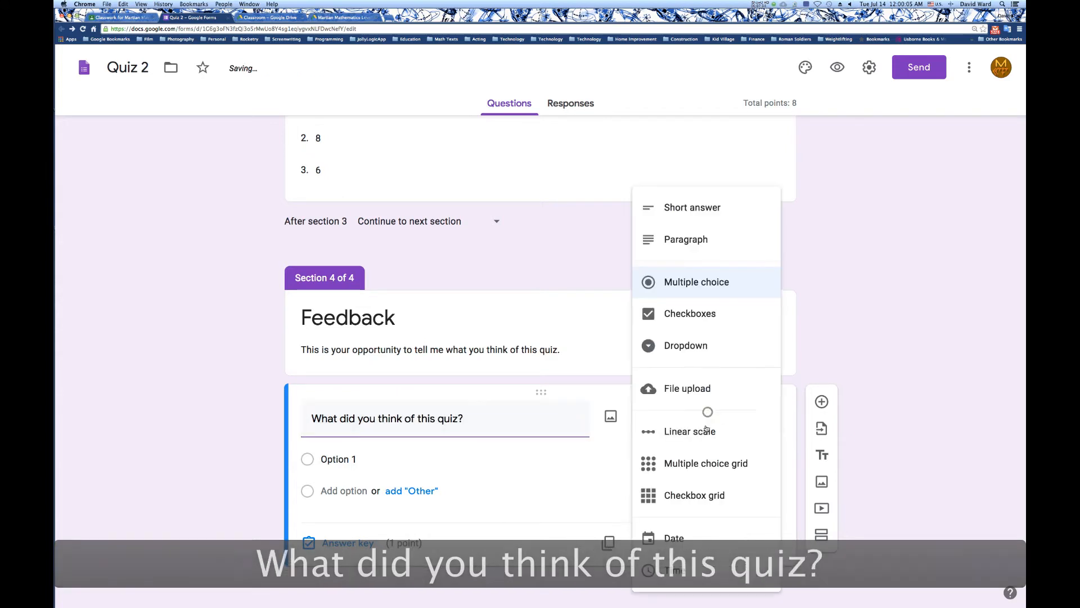
{"action": "left_click", "coordinate": [695, 239]}
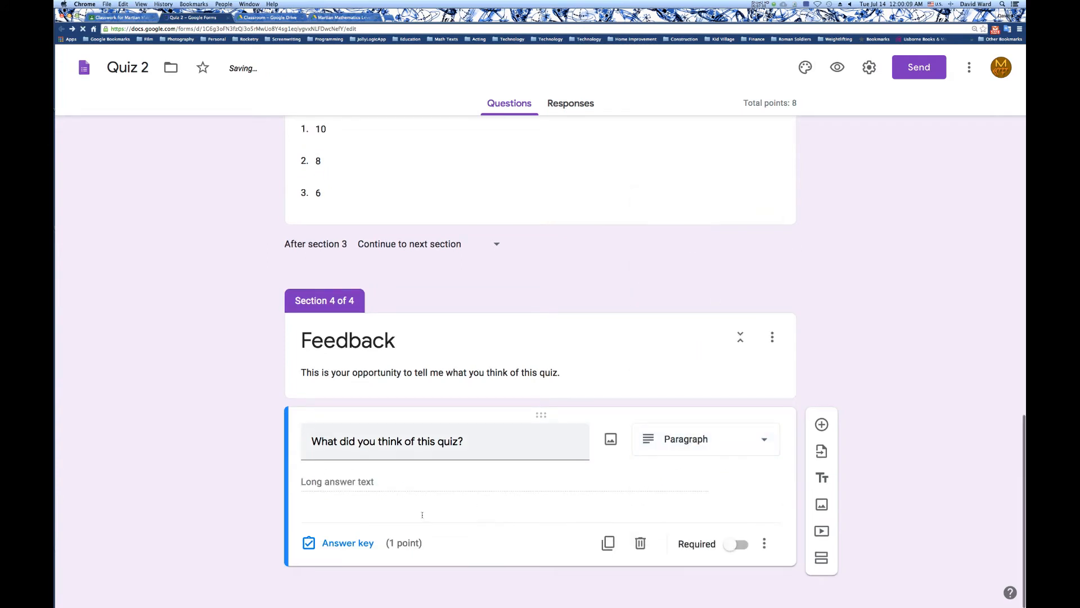
Add the answer feedback "Thanks for your feedback." to the "What did you think of this quiz?" question.
{"action": "left_click", "coordinate": [368, 545]}
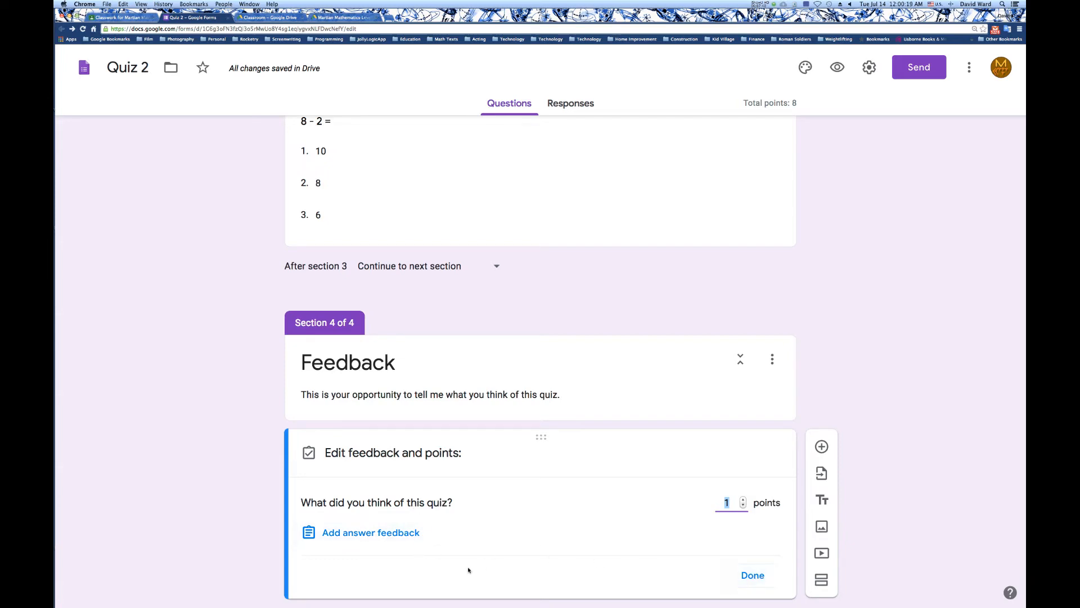
{"action": "left_click", "coordinate": [414, 535]}
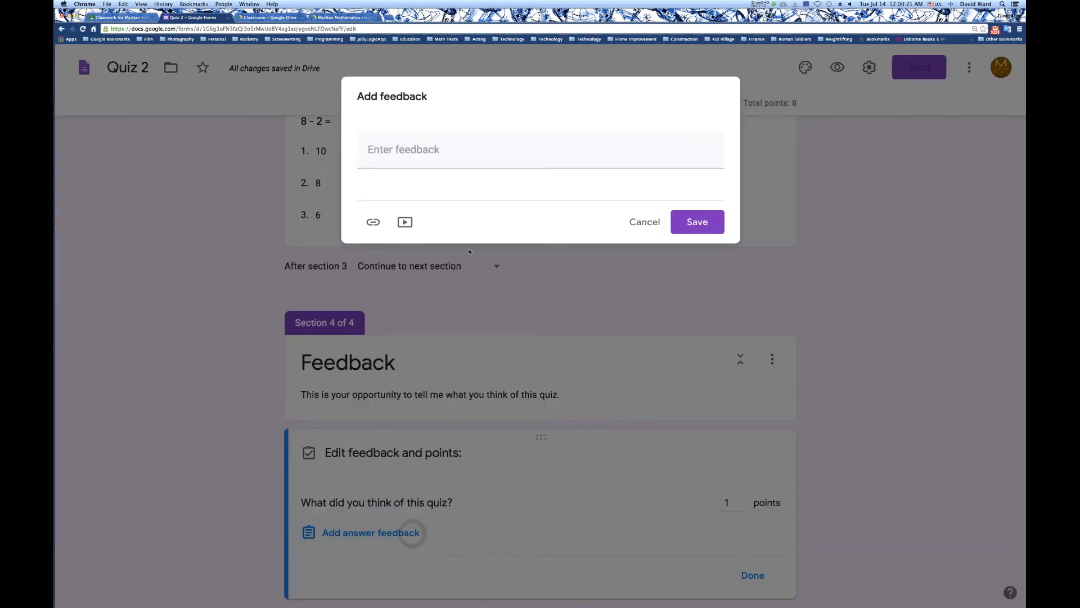
{"action": "left_click", "coordinate": [442, 147]}
{"action": "type", "text": "Thank"}
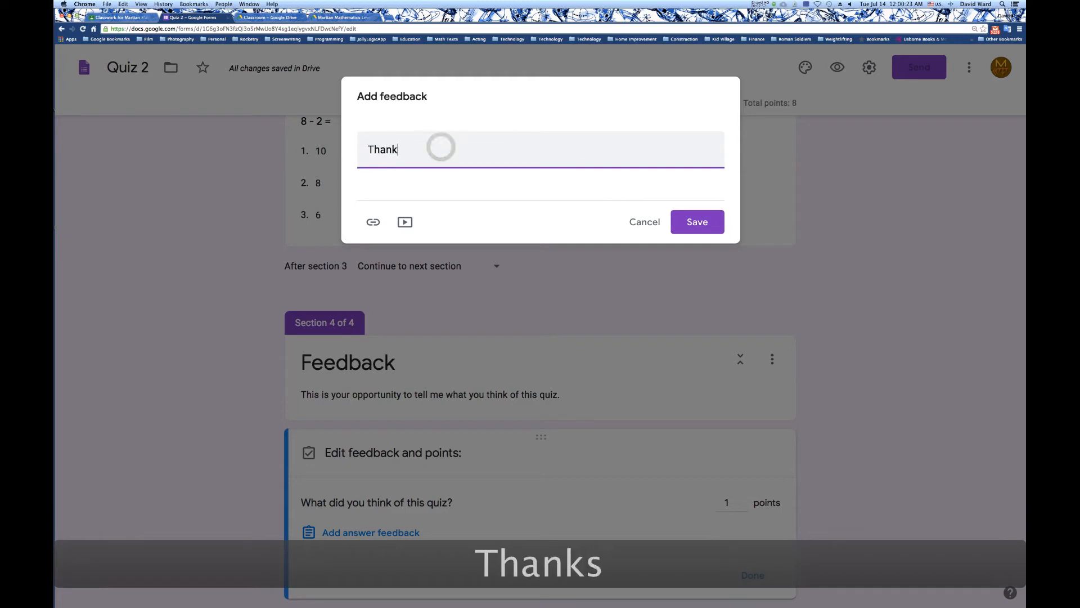
{"action": "type", "text": "s for your f"}
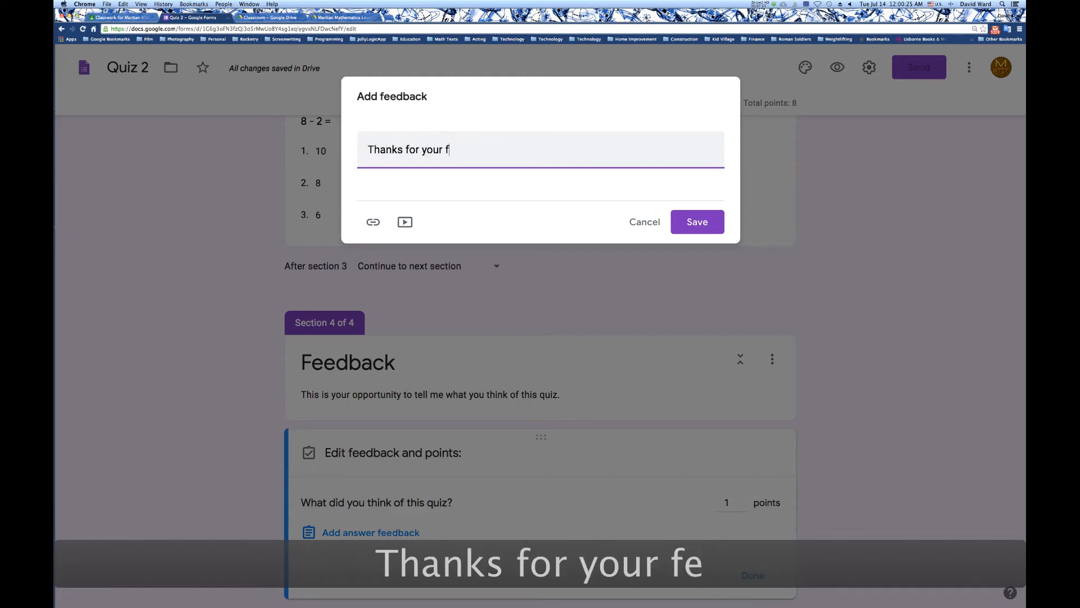
{"action": "type", "text": "eedback."}
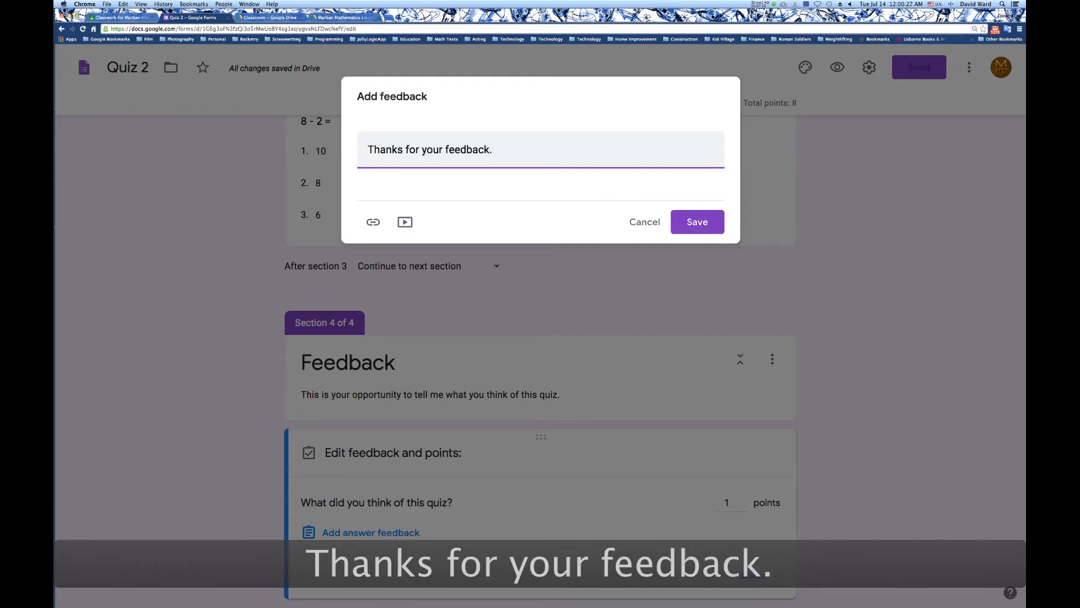
{"action": "left_click", "coordinate": [719, 227]}
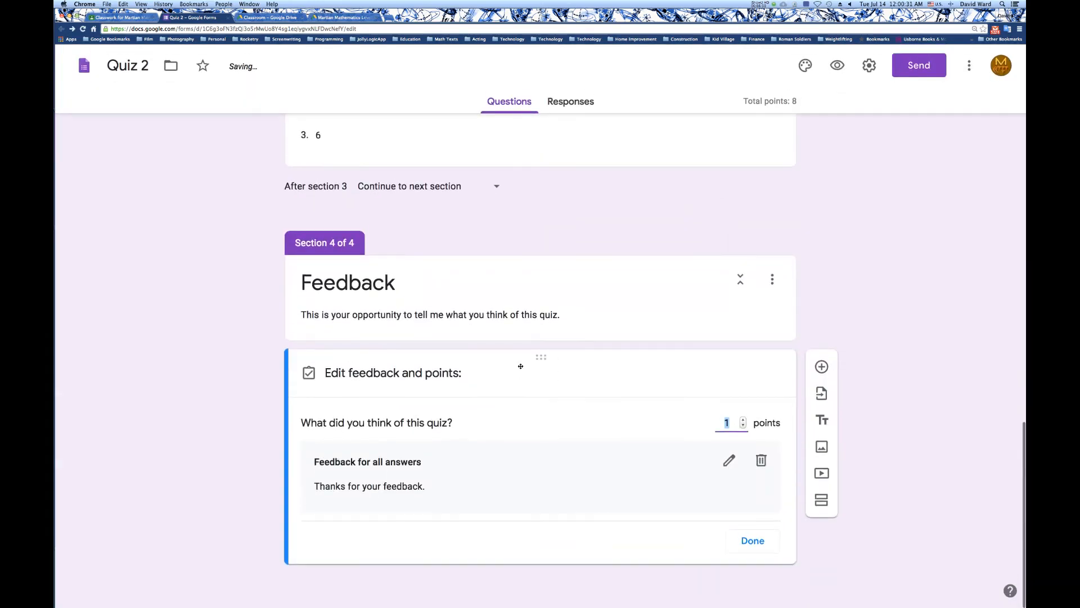
{"action": "left_click", "coordinate": [903, 364]}
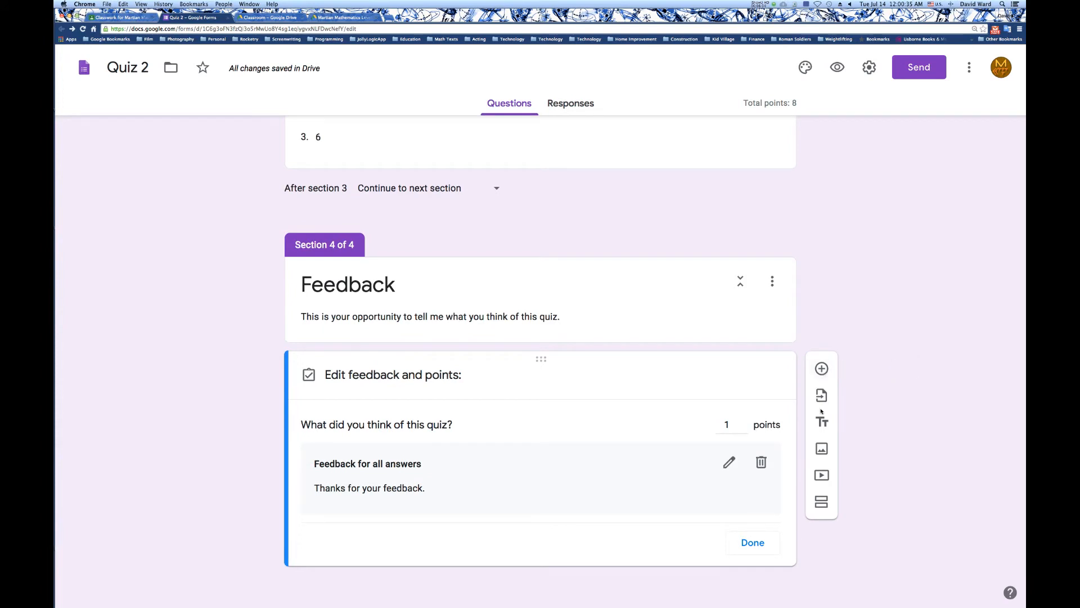
Search Google images for "eagle" and insert the bald eagle portrait with the brown background below the feedback question.
{"action": "left_click", "coordinate": [821, 451]}
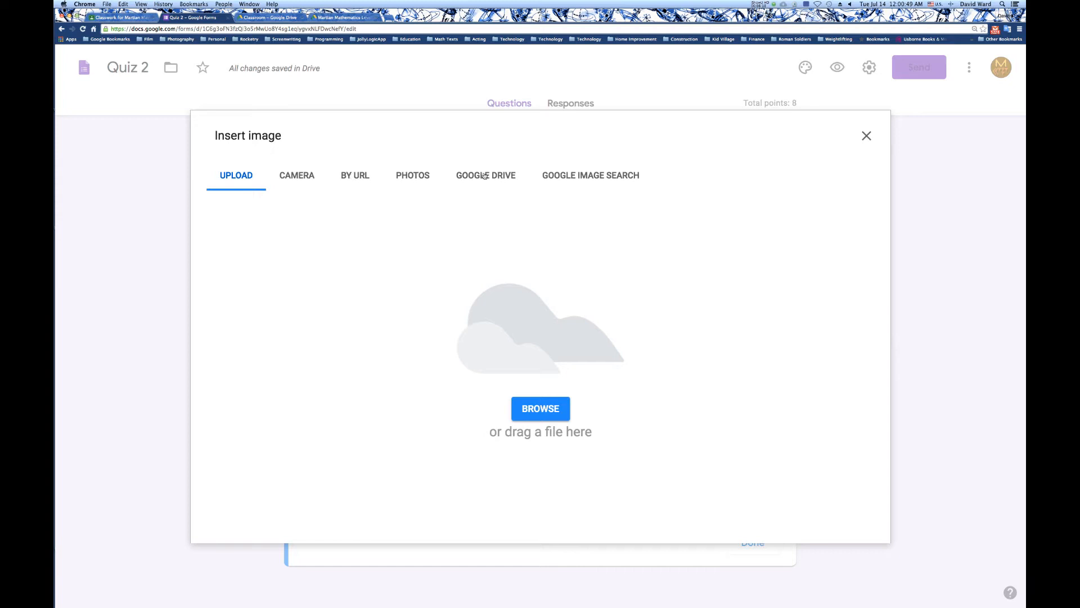
{"action": "left_click", "coordinate": [581, 176]}
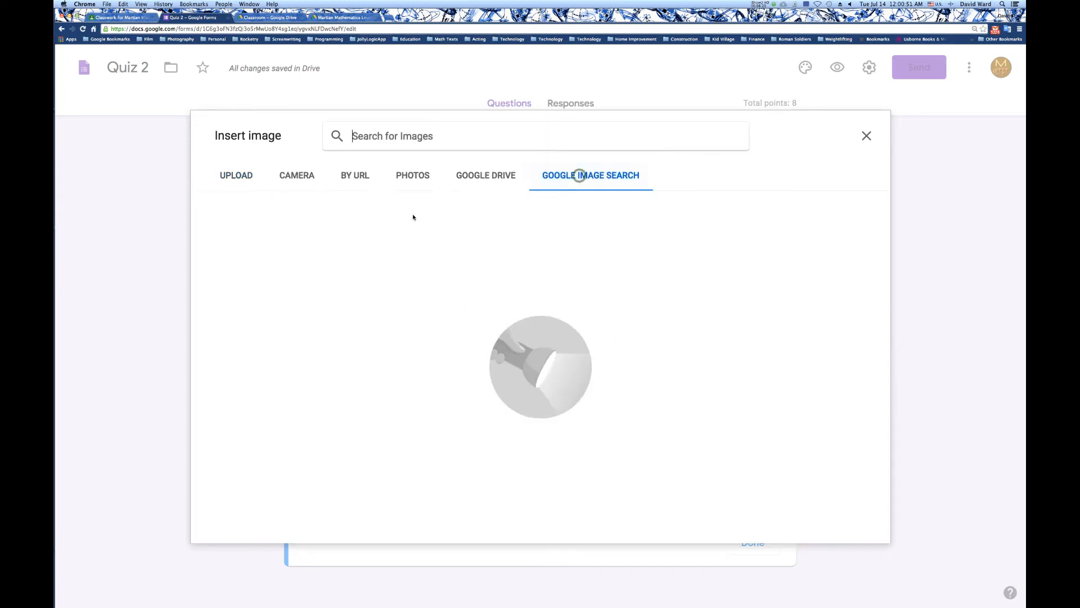
{"action": "left_click", "coordinate": [390, 145]}
{"action": "type", "text": "eag"}
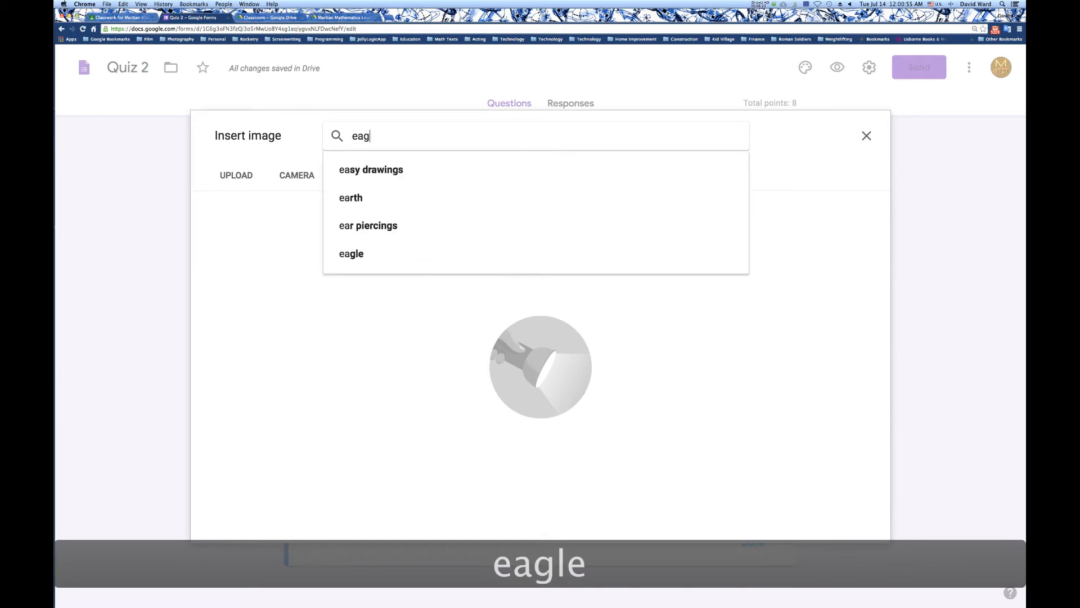
{"action": "type", "text": "le"}
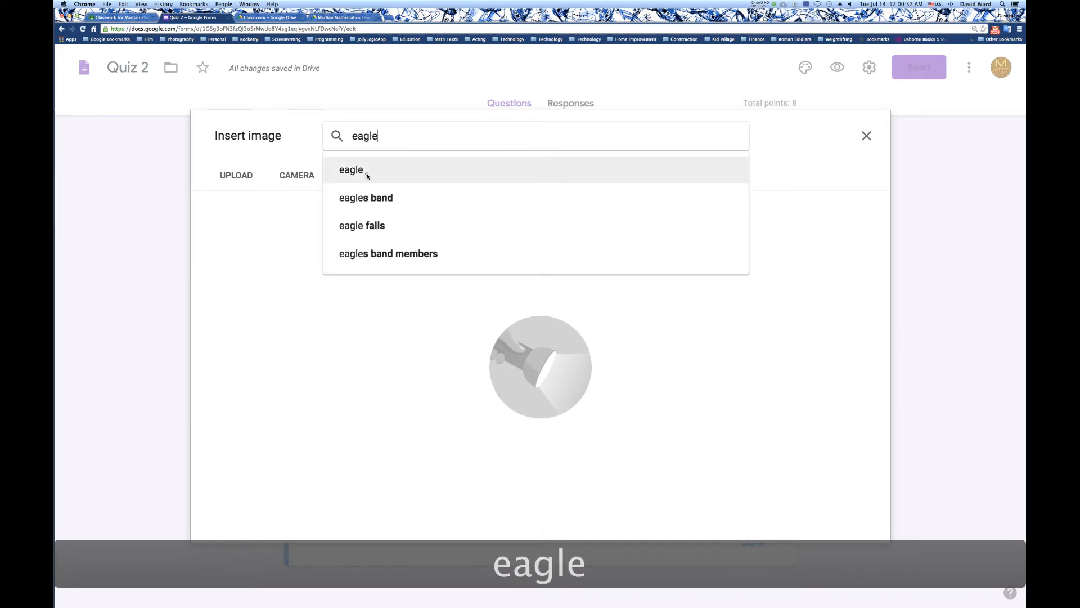
{"action": "left_click", "coordinate": [363, 172]}
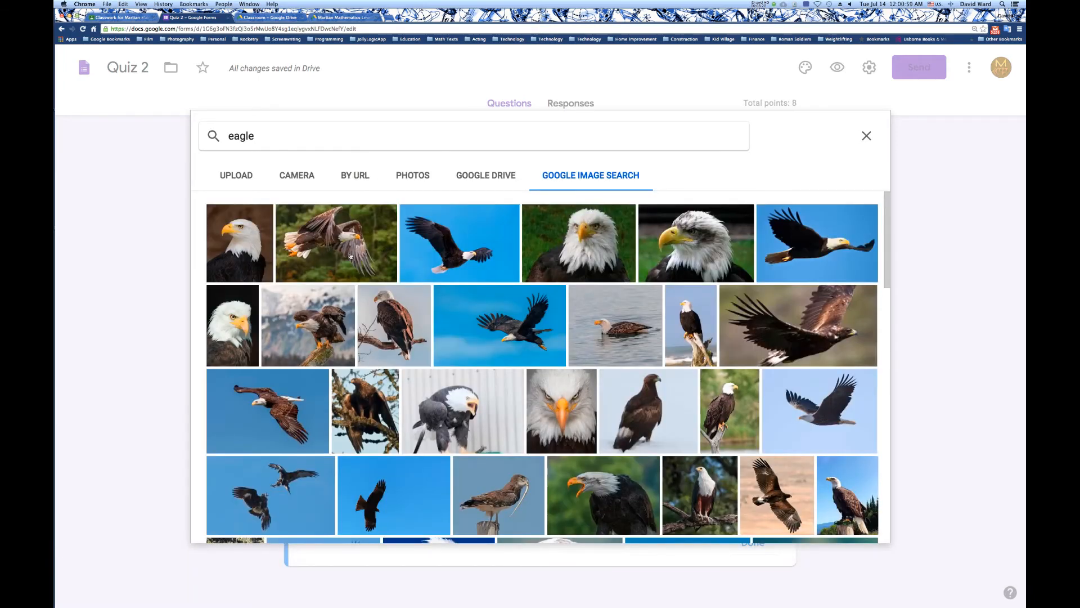
{"action": "left_click", "coordinate": [260, 246]}
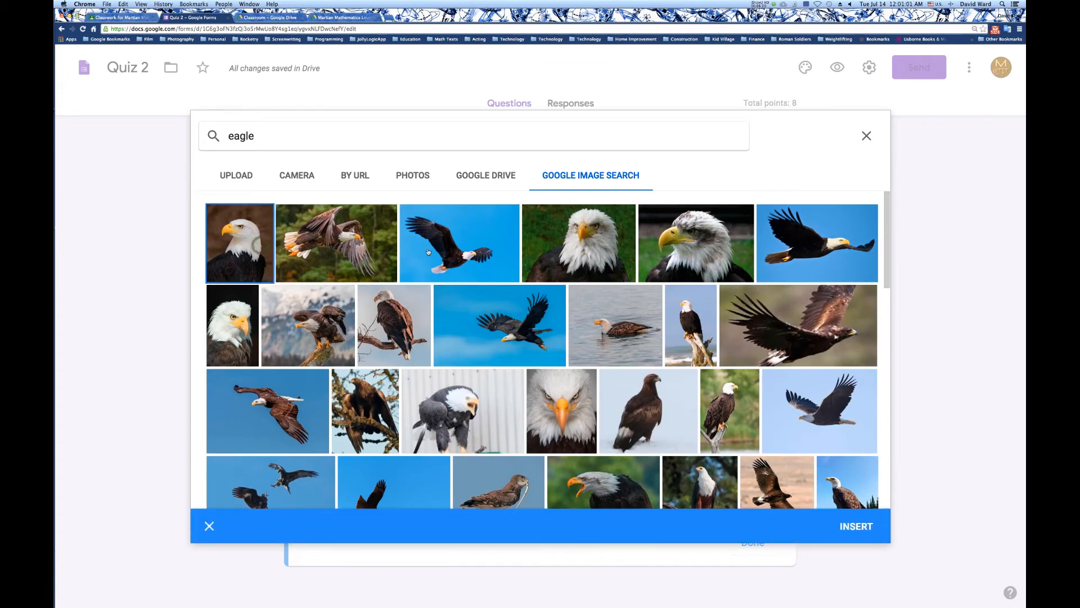
{"action": "left_click", "coordinate": [872, 527]}
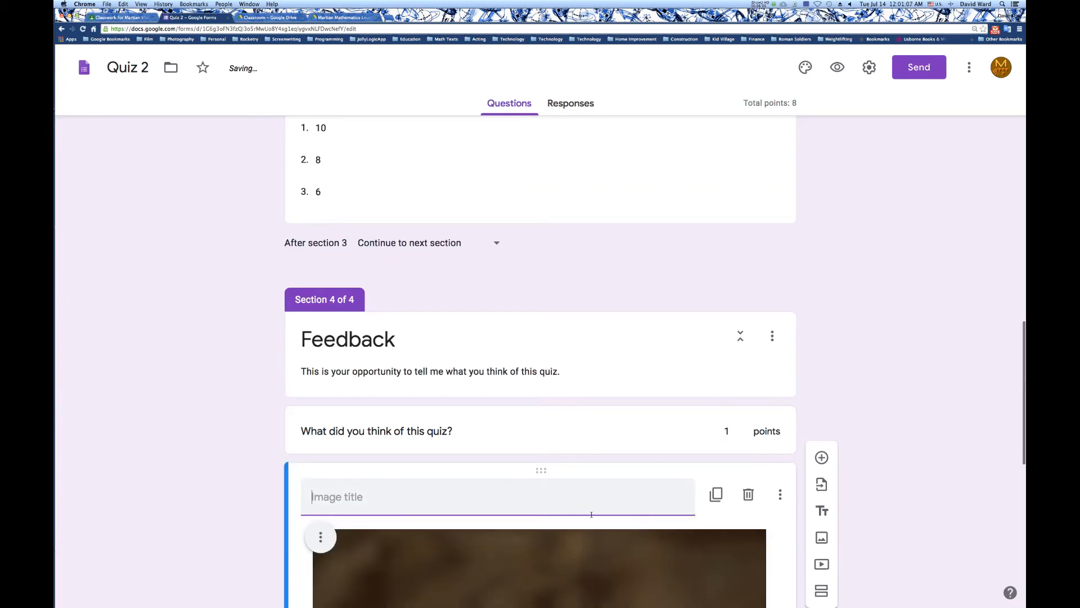
Shrink the eagle image proportionally to a bit less than a third of its inserted width.
{"action": "scroll", "coordinate": [591, 515], "scroll_direction": "down", "scroll_amount": 7}
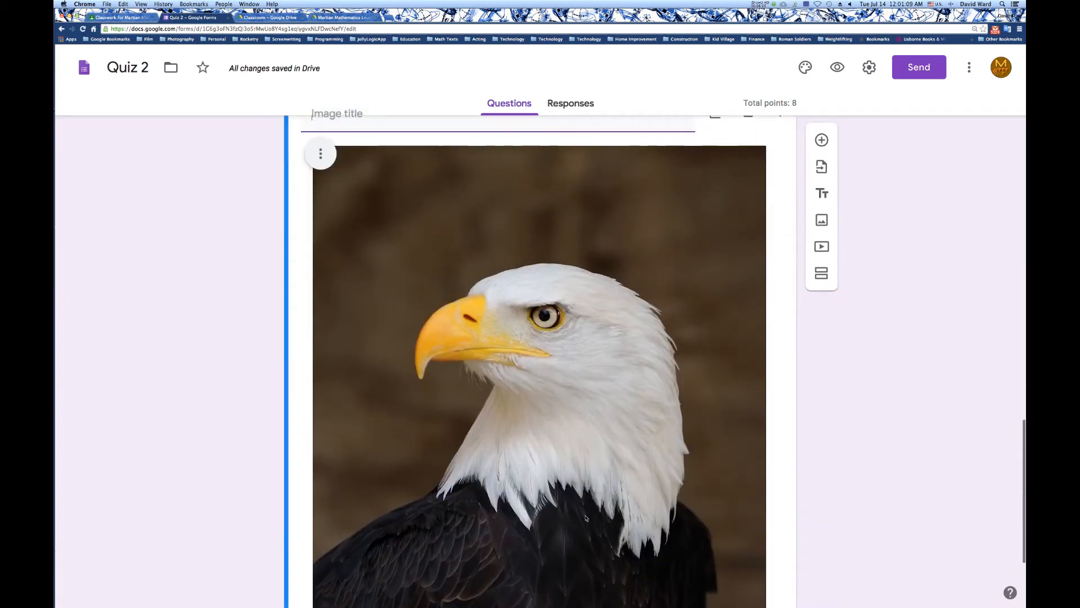
{"action": "scroll", "coordinate": [585, 516], "scroll_direction": "down", "scroll_amount": 4}
{"action": "scroll", "coordinate": [585, 517], "scroll_direction": "up", "scroll_amount": 3}
{"action": "left_click", "coordinate": [585, 517]}
{"action": "scroll", "coordinate": [585, 516], "scroll_direction": "down", "scroll_amount": 3}
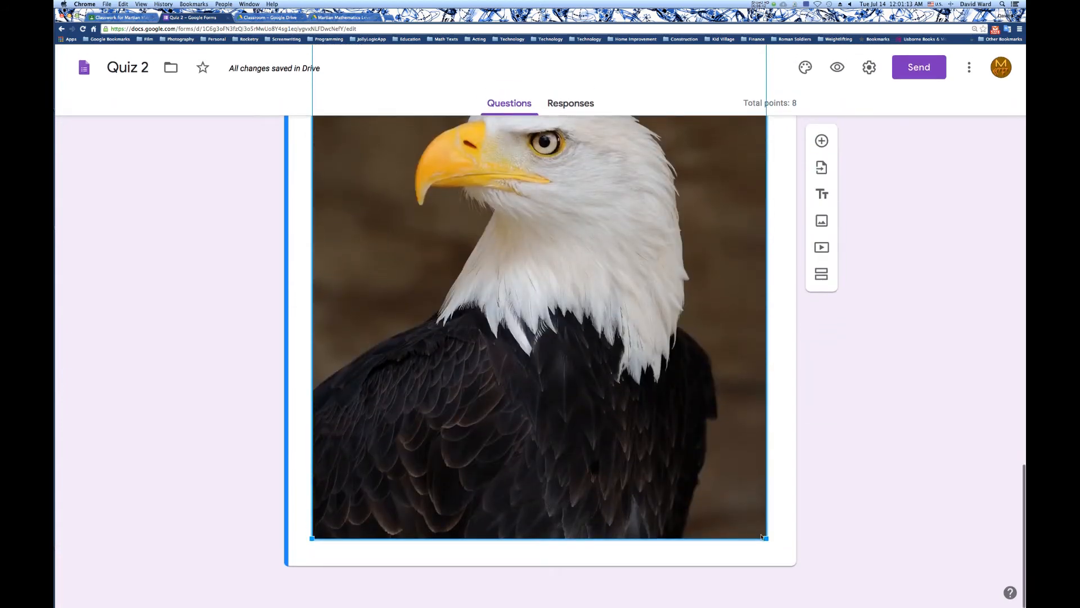
{"action": "left_click_drag", "start_coordinate": [765, 537], "coordinate": [432, 136]}
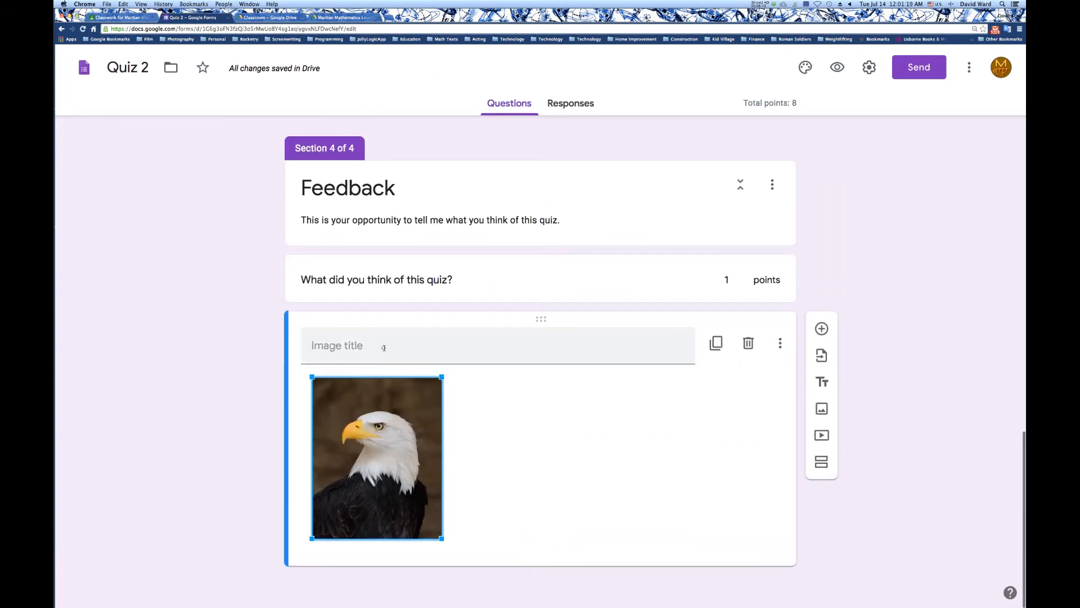
Title the eagle image "Thank You!".
{"action": "left_click", "coordinate": [384, 348]}
{"action": "type", "text": "Tha"}
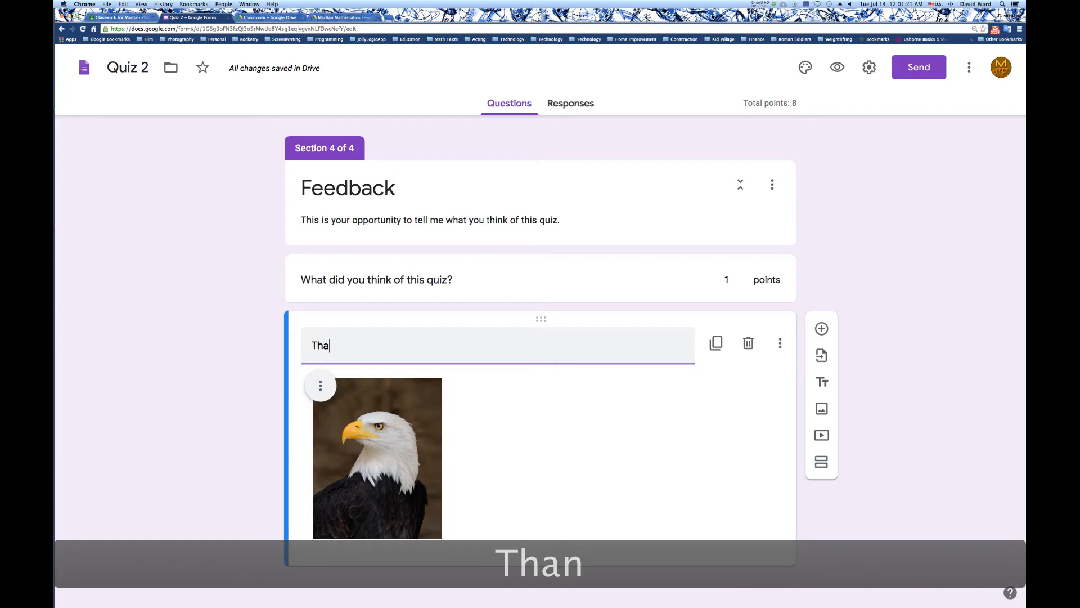
{"action": "type", "text": "nk You!"}
{"action": "left_click", "coordinate": [486, 439]}
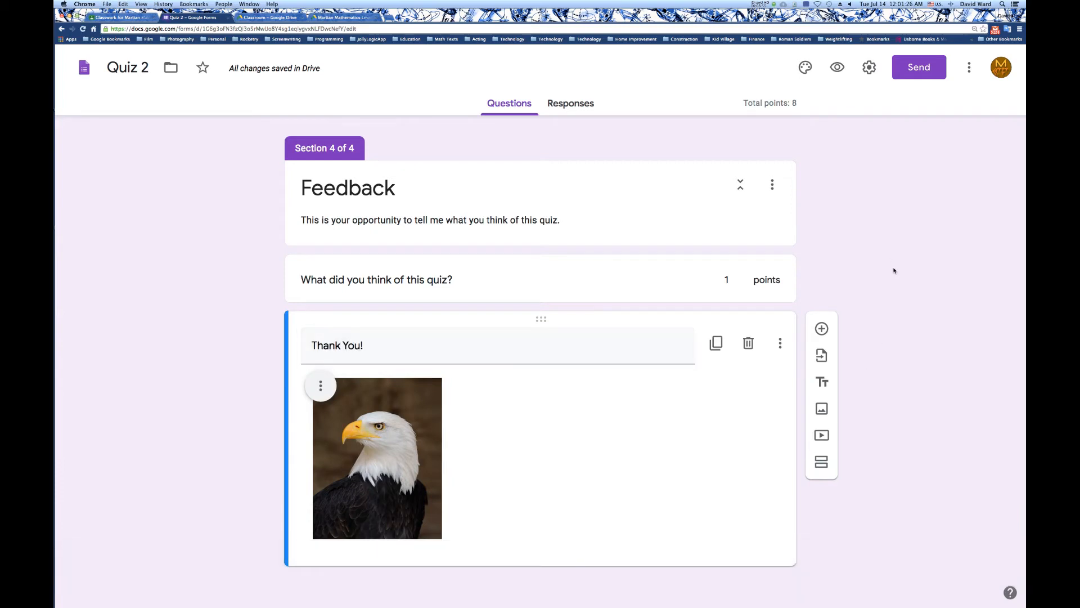
Preview the quiz, fill in the respondent's name and continue to the Addition section.
{"action": "left_click", "coordinate": [837, 68]}
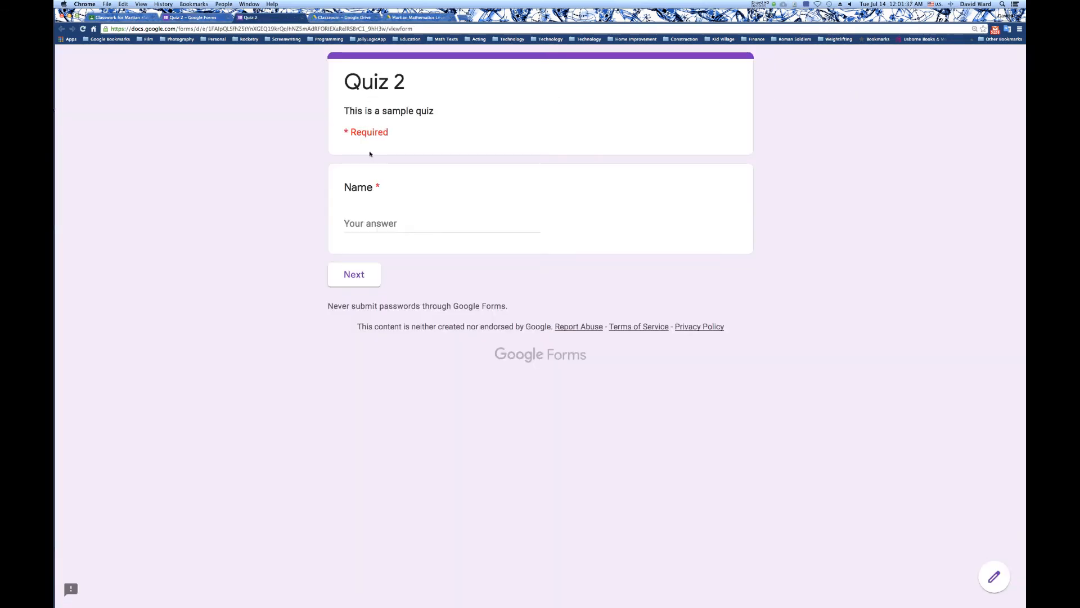
{"action": "left_click", "coordinate": [376, 222]}
{"action": "type", "text": "David"}
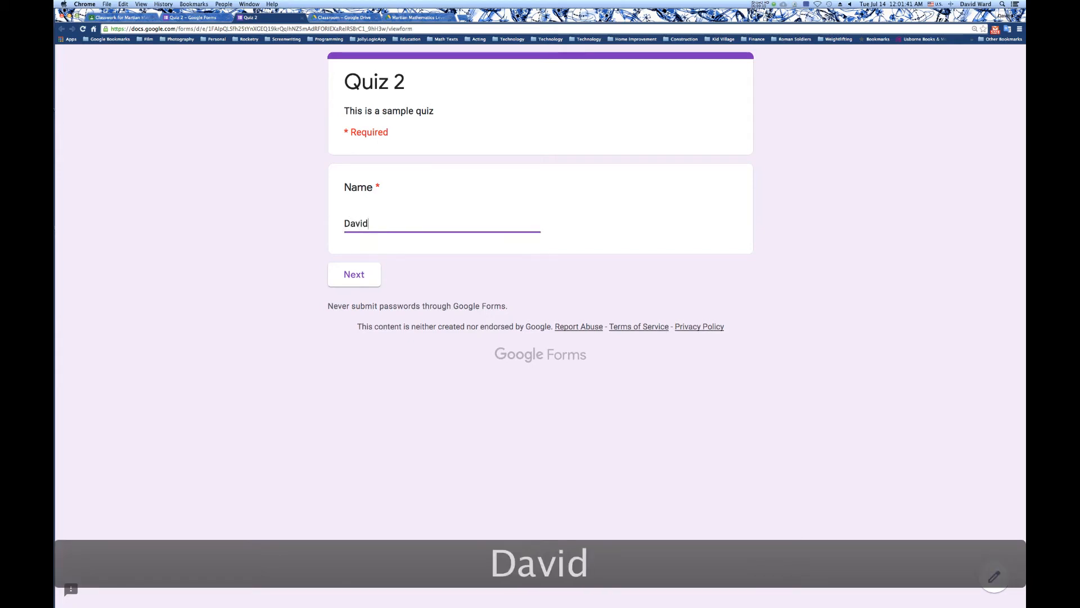
{"action": "left_click", "coordinate": [361, 270]}
Answer the Addition problems with 5, 7 and 9 and continue to the Subtraction section.
{"action": "left_click", "coordinate": [362, 264]}
{"action": "type", "text": "5"}
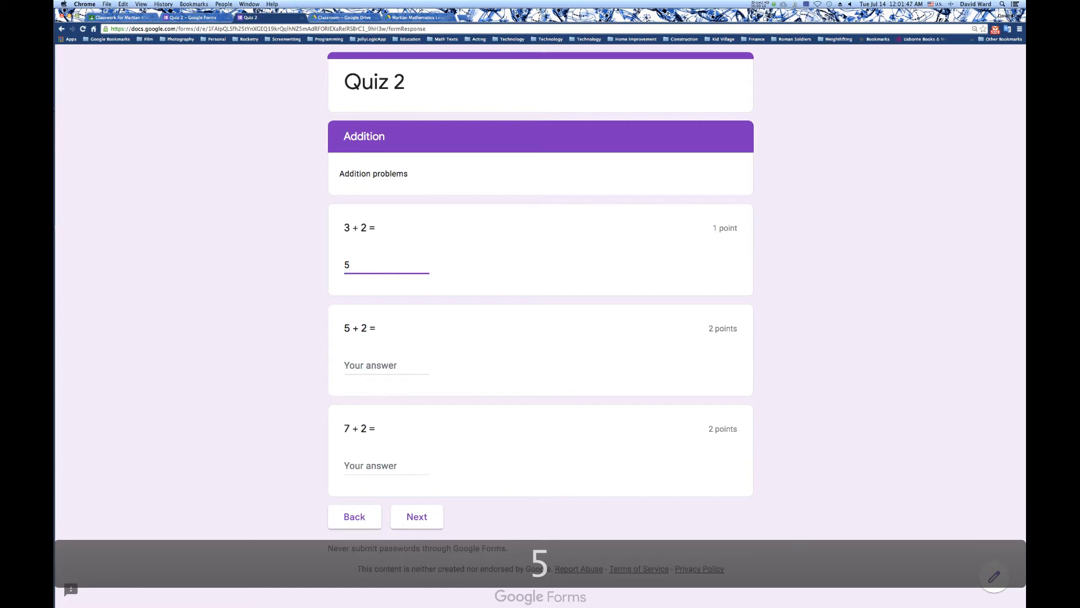
{"action": "left_click", "coordinate": [380, 358]}
{"action": "type", "text": "7"}
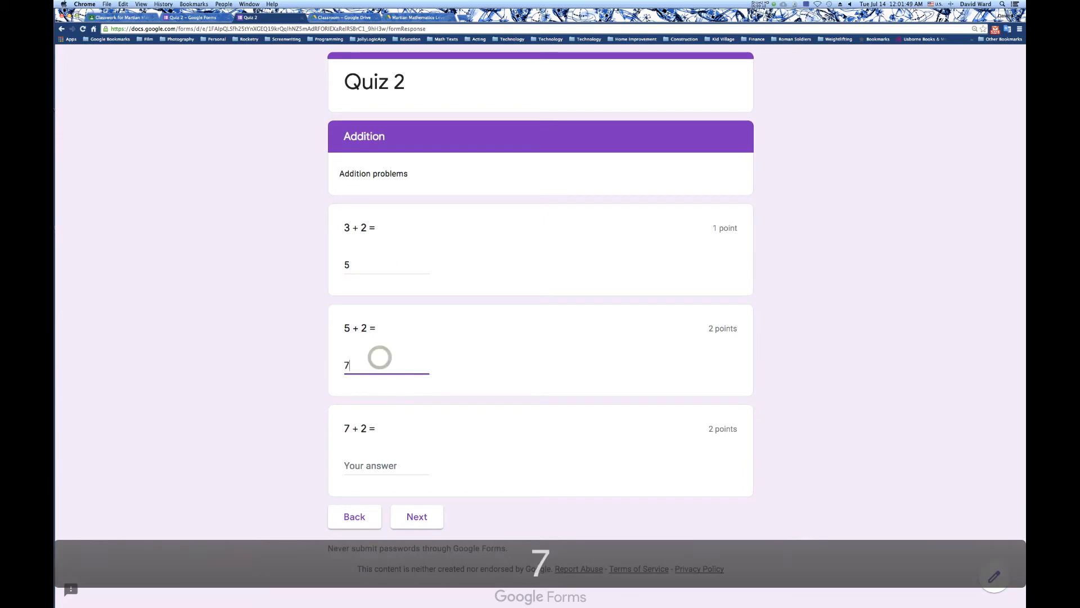
{"action": "left_click", "coordinate": [376, 459]}
{"action": "type", "text": "9"}
{"action": "left_click", "coordinate": [407, 515]}
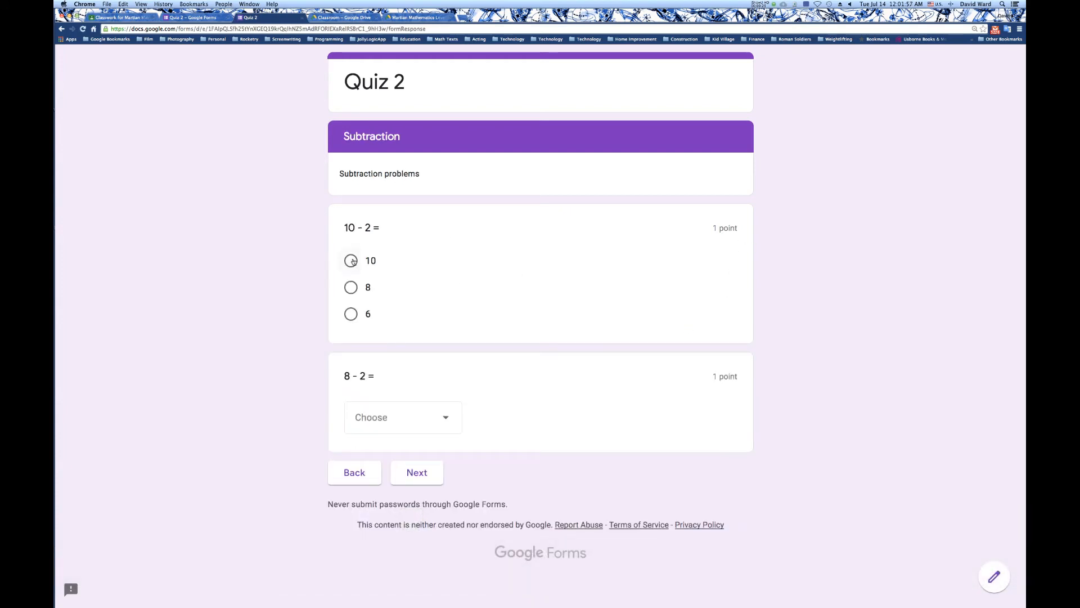
Answer 8 for "10 - 2 =" and 6 for "8 - 2 =", and continue to the Feedback section.
{"action": "left_click", "coordinate": [352, 292]}
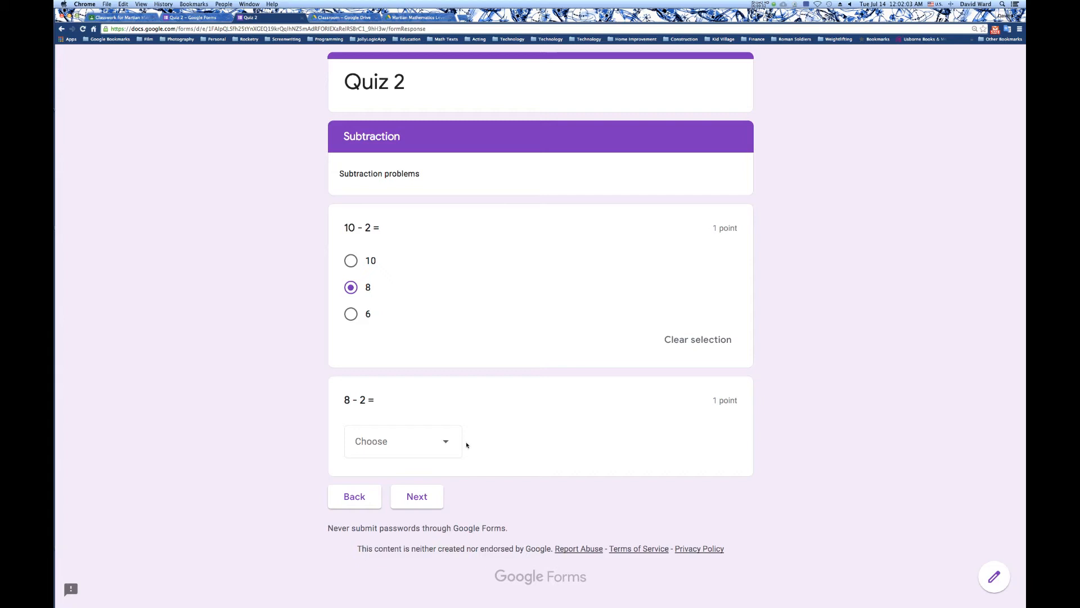
{"action": "left_click", "coordinate": [444, 443]}
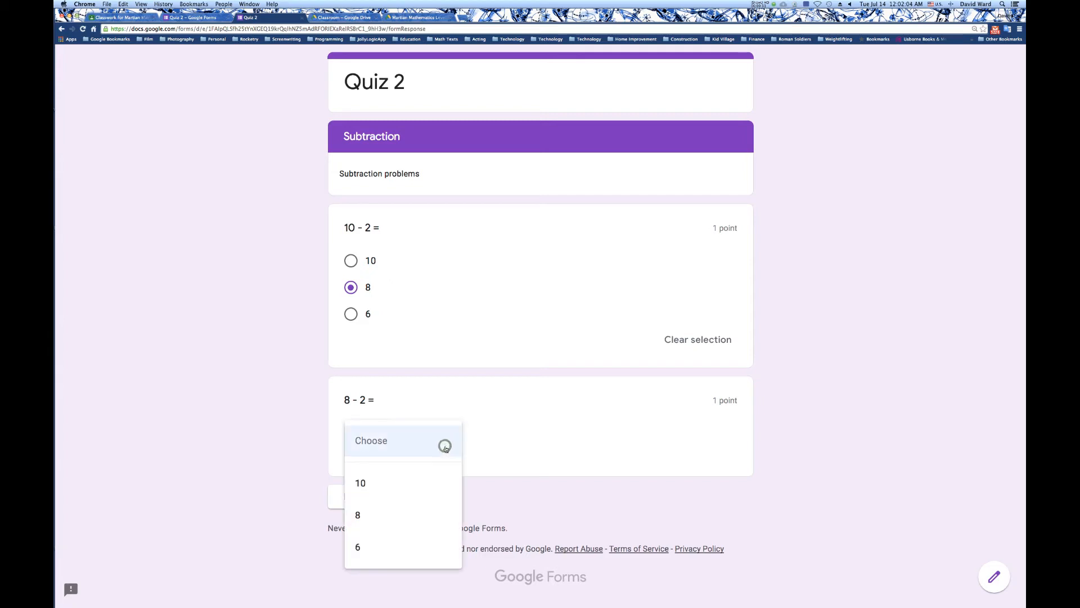
{"action": "left_click", "coordinate": [406, 546]}
{"action": "left_click", "coordinate": [426, 498]}
Answer the feedback question with "I thought it was great!" and submit the quiz response.
{"action": "left_click", "coordinate": [427, 269]}
{"action": "type", "text": "I thou"}
{"action": "type", "text": "ght it was gr"}
{"action": "type", "text": "eat"}
{"action": "key", "text": "BackSpace"}
{"action": "type", "text": "at."}
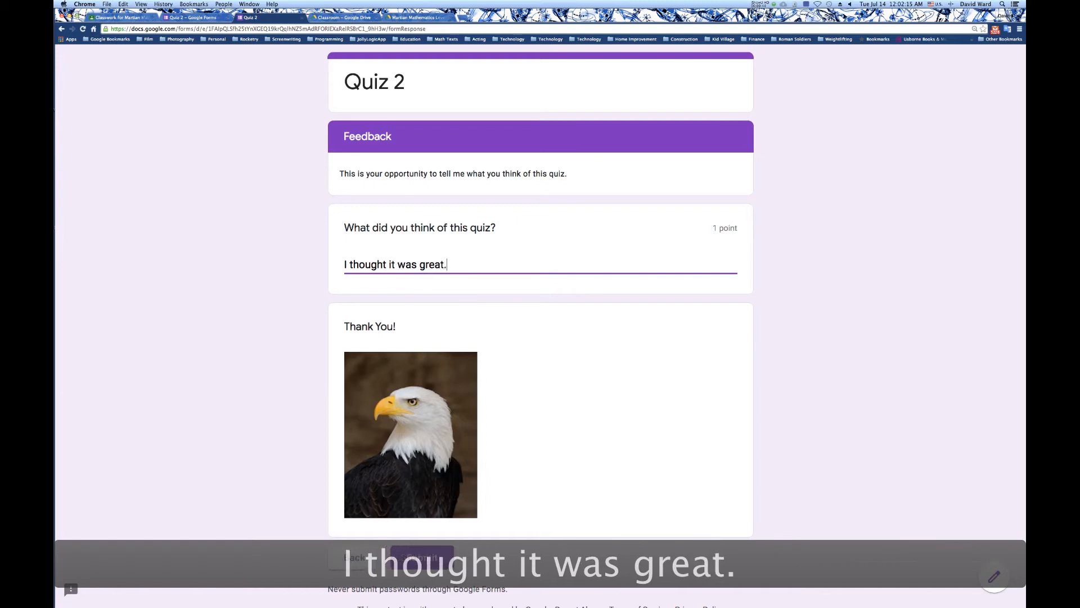
{"action": "key", "text": "BackSpace"}
{"action": "type", "text": "!"}
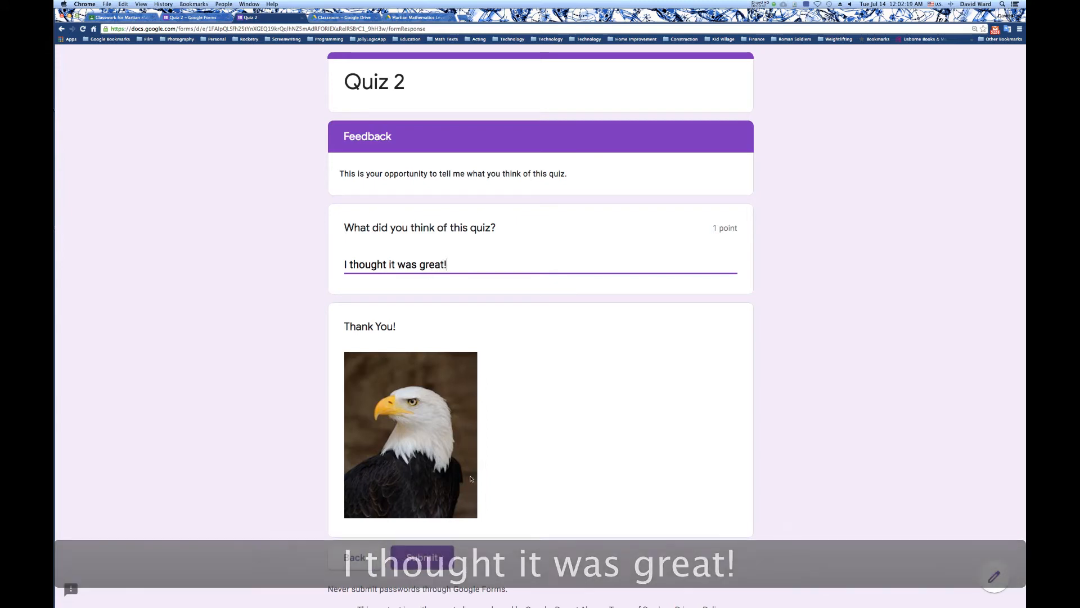
{"action": "left_click", "coordinate": [424, 556]}
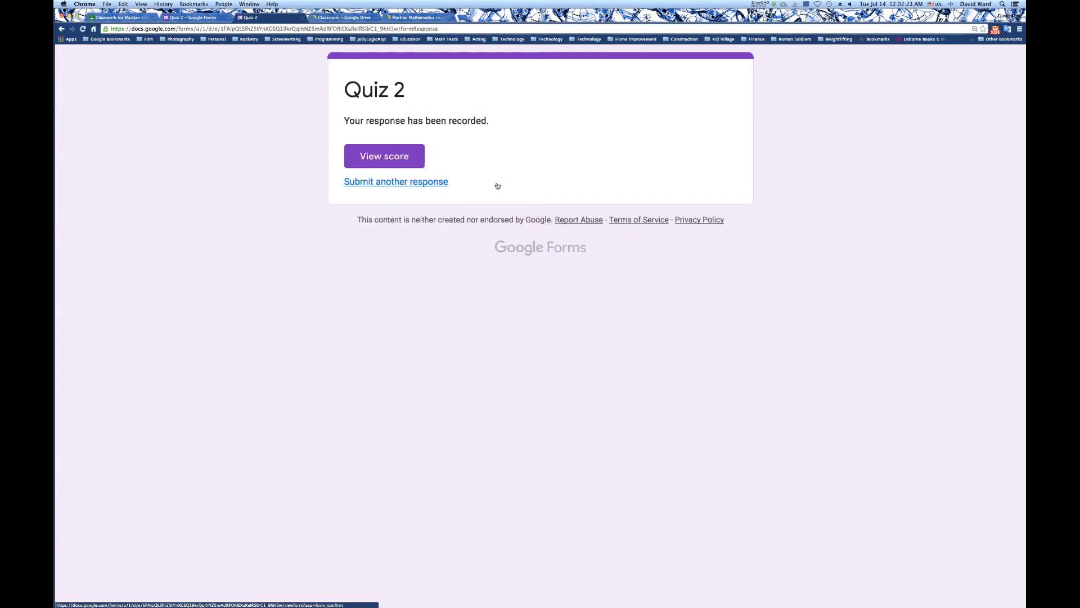
View the score of the submitted response and review the grading and feedback for every section.
{"action": "left_click", "coordinate": [388, 156]}
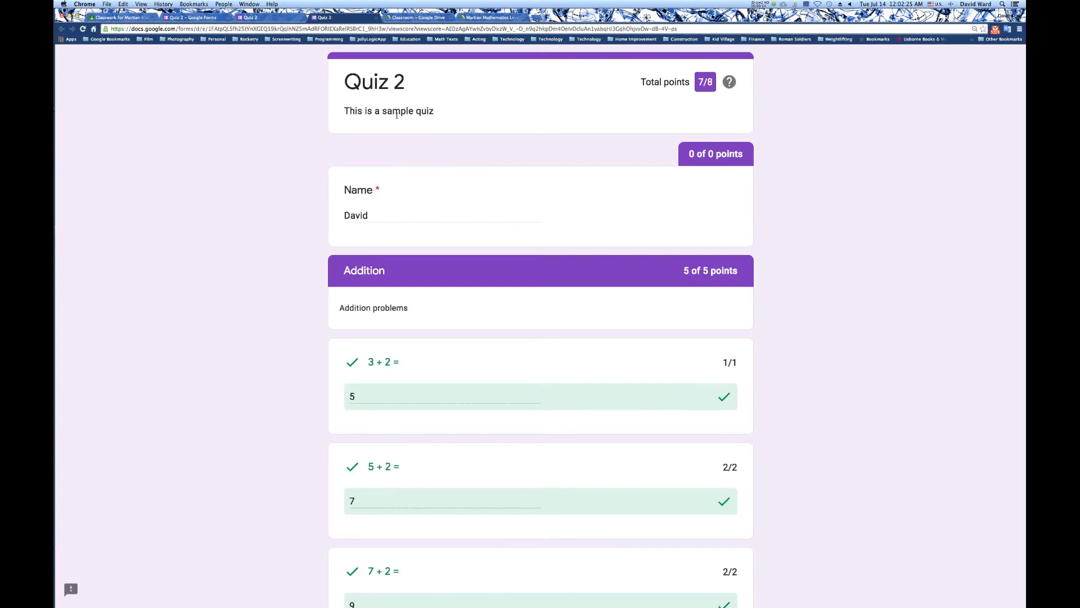
{"action": "scroll", "coordinate": [398, 134], "scroll_direction": "down", "scroll_amount": 9}
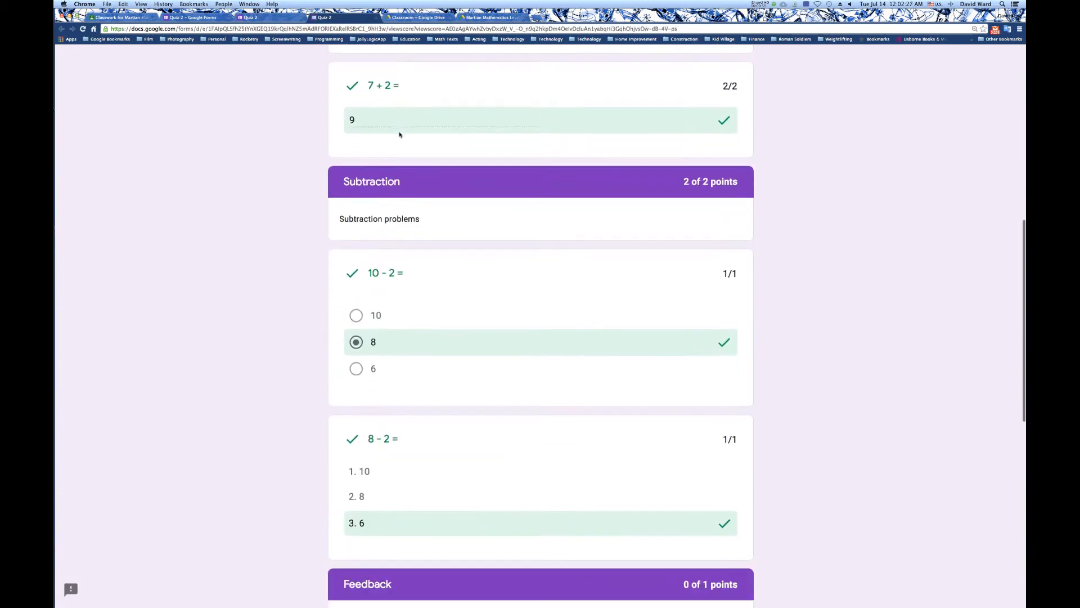
{"action": "scroll", "coordinate": [400, 134], "scroll_direction": "down", "scroll_amount": 8}
{"action": "scroll", "coordinate": [400, 134], "scroll_direction": "down", "scroll_amount": 2}
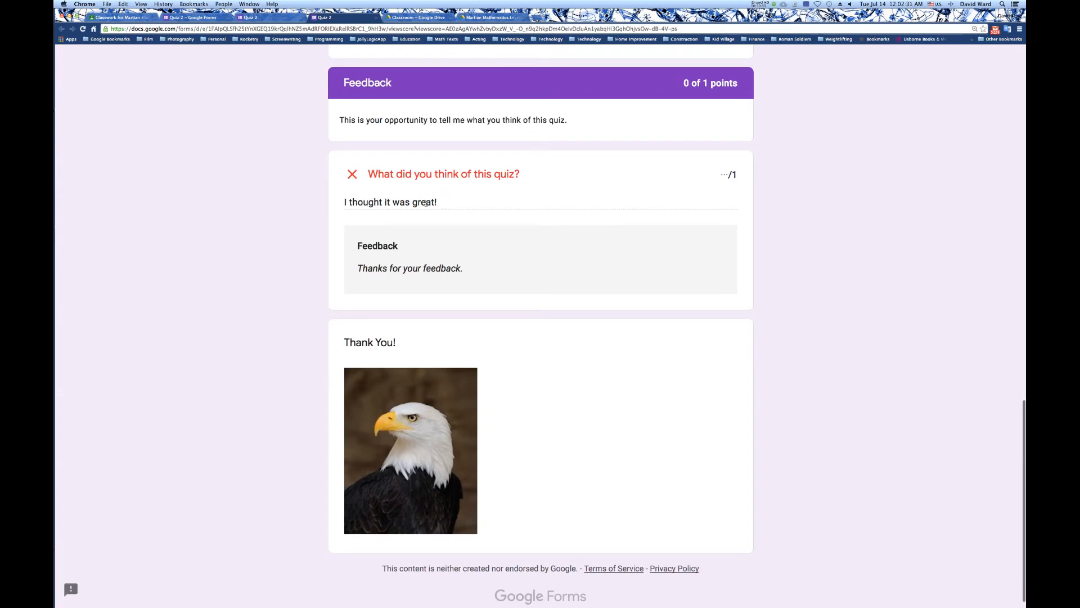
Close the score page and the quiz preview and return to the Quiz 2 form editor.
{"action": "left_click", "coordinate": [376, 17]}
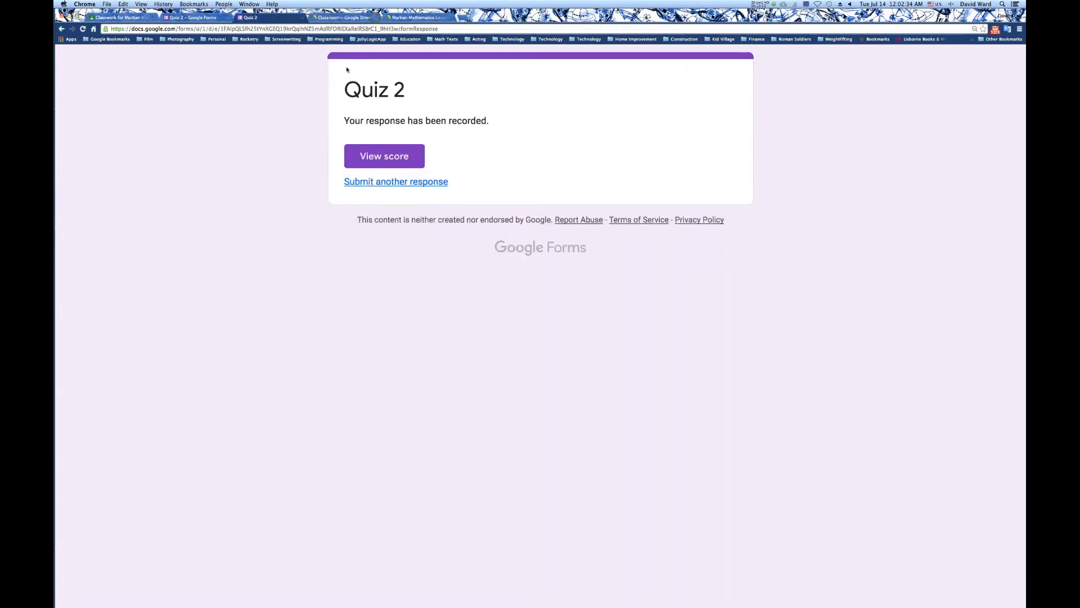
{"action": "left_click", "coordinate": [303, 18]}
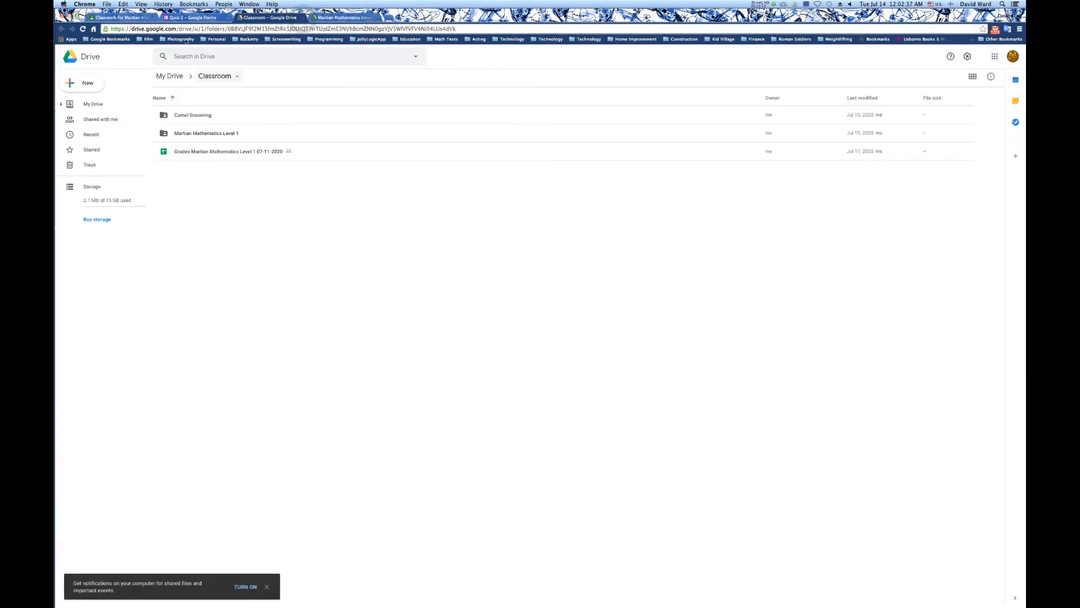
{"action": "left_click", "coordinate": [177, 17]}
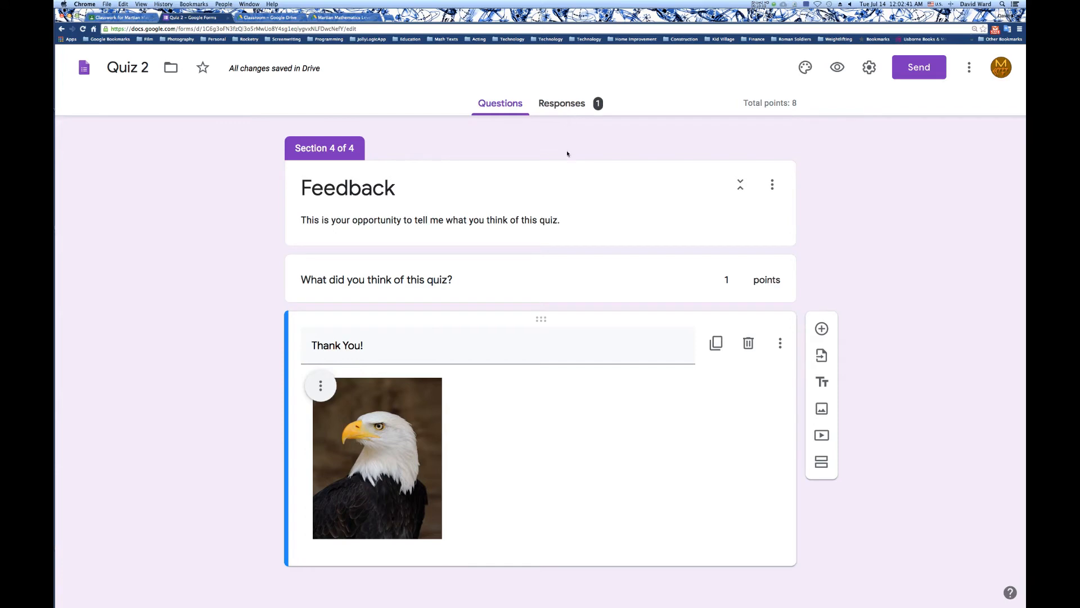
In the individual view of the submitted response, award 1 point for "What did you think of this quiz?" and save the grade.
{"action": "left_click", "coordinate": [563, 112]}
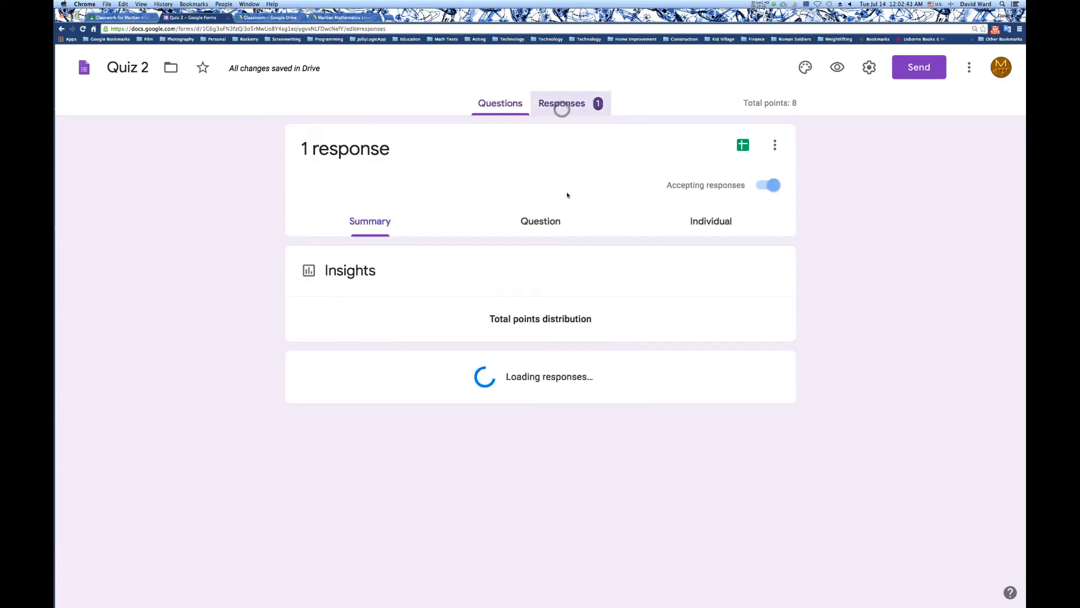
{"action": "left_click", "coordinate": [696, 223]}
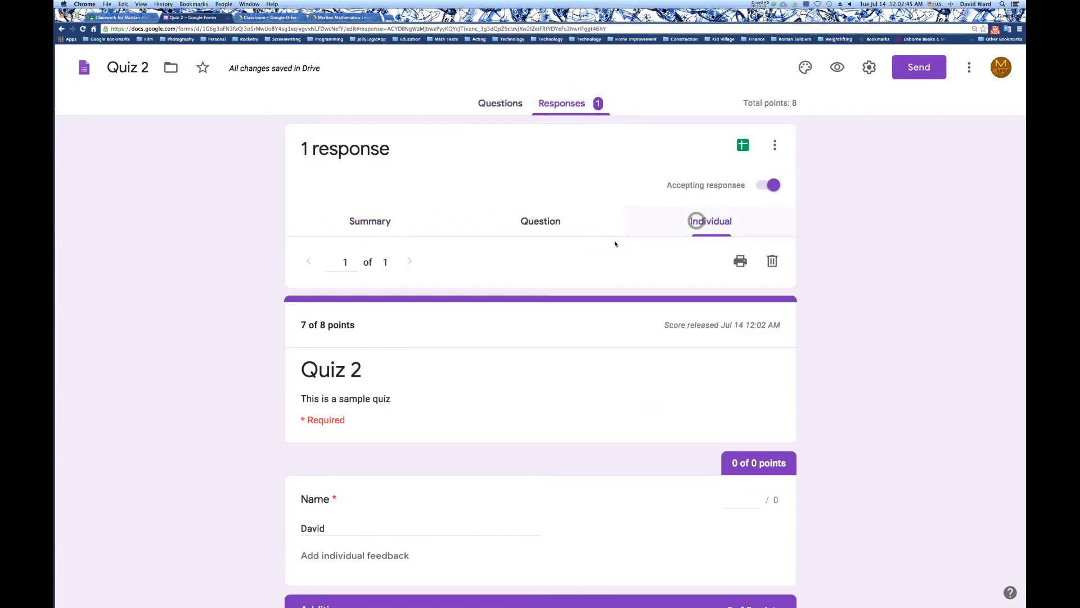
{"action": "scroll", "coordinate": [550, 245], "scroll_direction": "down", "scroll_amount": 6}
{"action": "scroll", "coordinate": [524, 355], "scroll_direction": "up", "scroll_amount": 2}
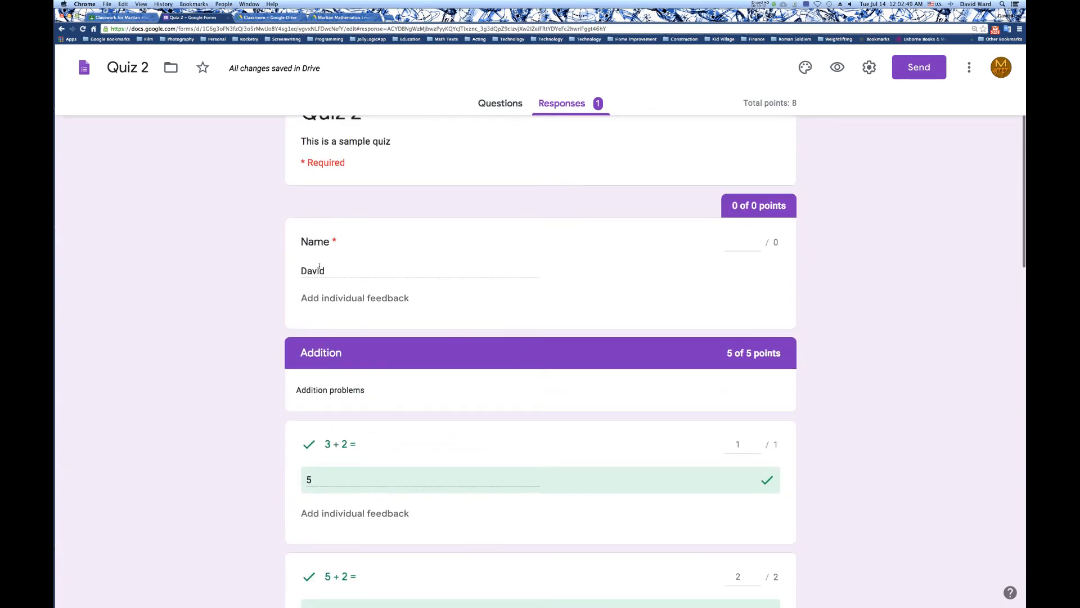
{"action": "scroll", "coordinate": [451, 253], "scroll_direction": "down", "scroll_amount": 12}
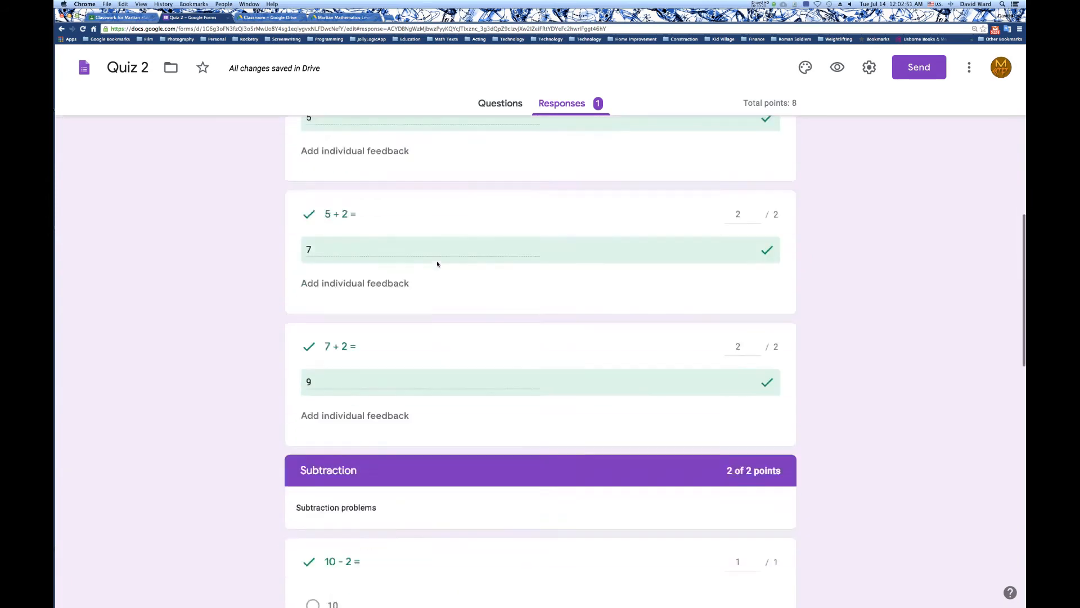
{"action": "scroll", "coordinate": [438, 264], "scroll_direction": "down", "scroll_amount": 6}
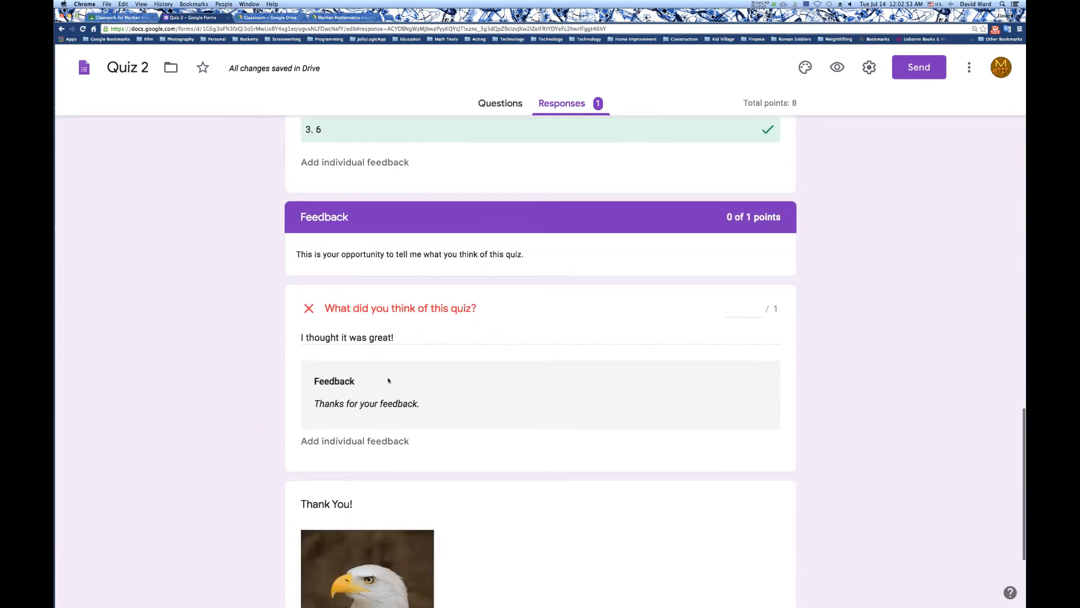
{"action": "left_click", "coordinate": [737, 312]}
{"action": "type", "text": "1"}
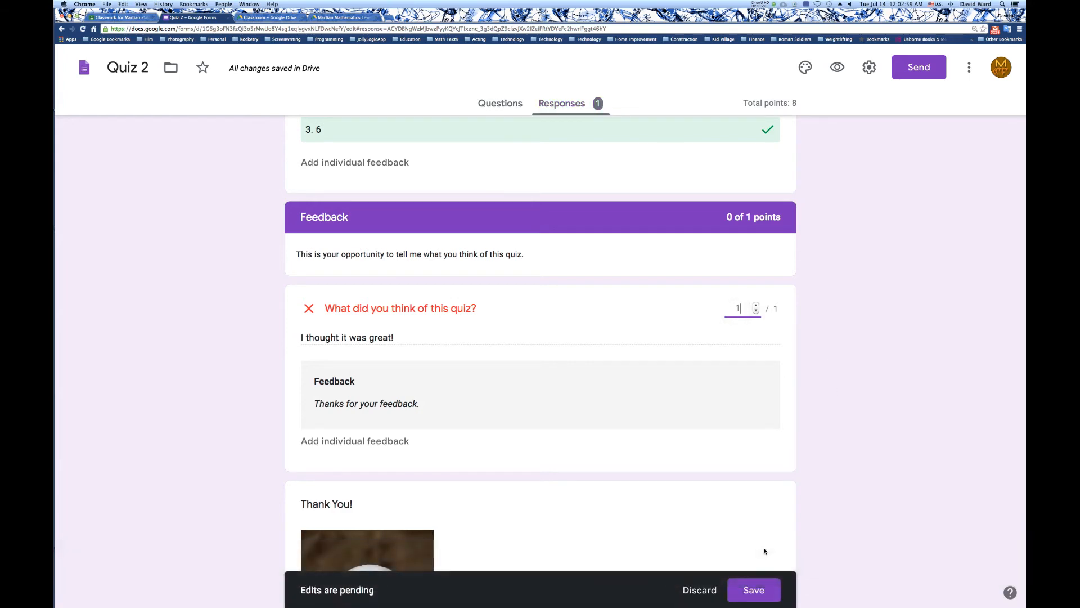
{"action": "left_click", "coordinate": [760, 587]}
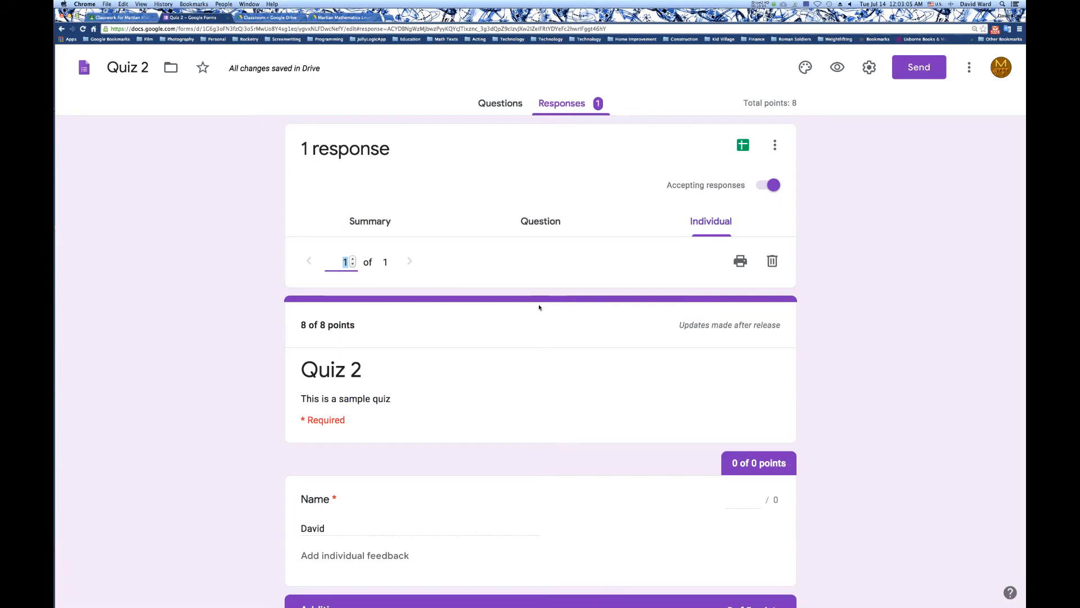
{"action": "scroll", "coordinate": [538, 307], "scroll_direction": "down", "scroll_amount": 4}
{"action": "scroll", "coordinate": [539, 307], "scroll_direction": "up", "scroll_amount": 1}
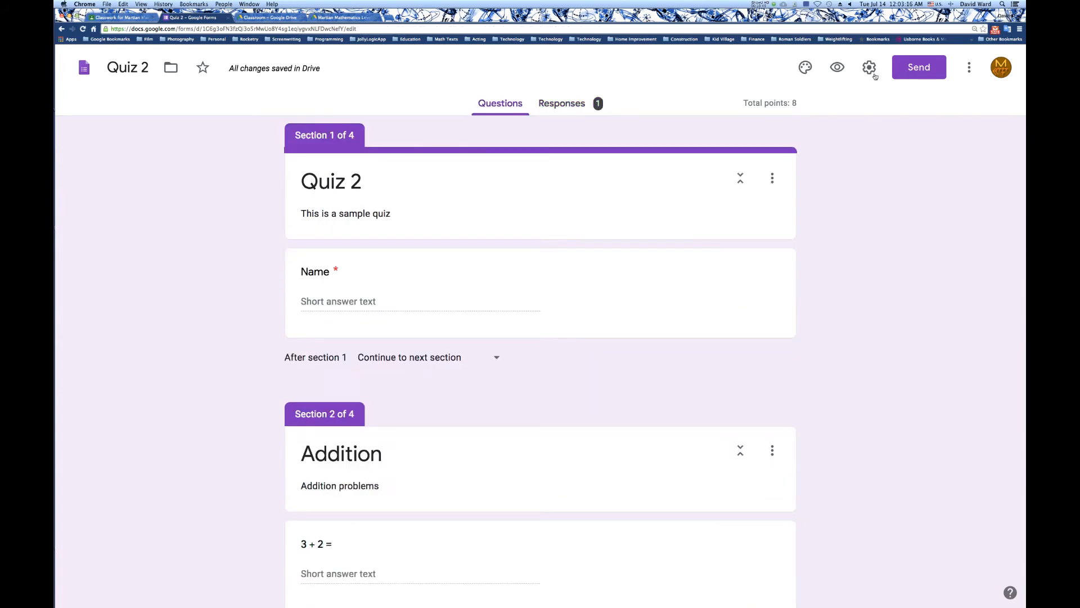
In the form's general settings, allow respondents to edit after submitting and leave the one-response limit off.
{"action": "left_click", "coordinate": [869, 68]}
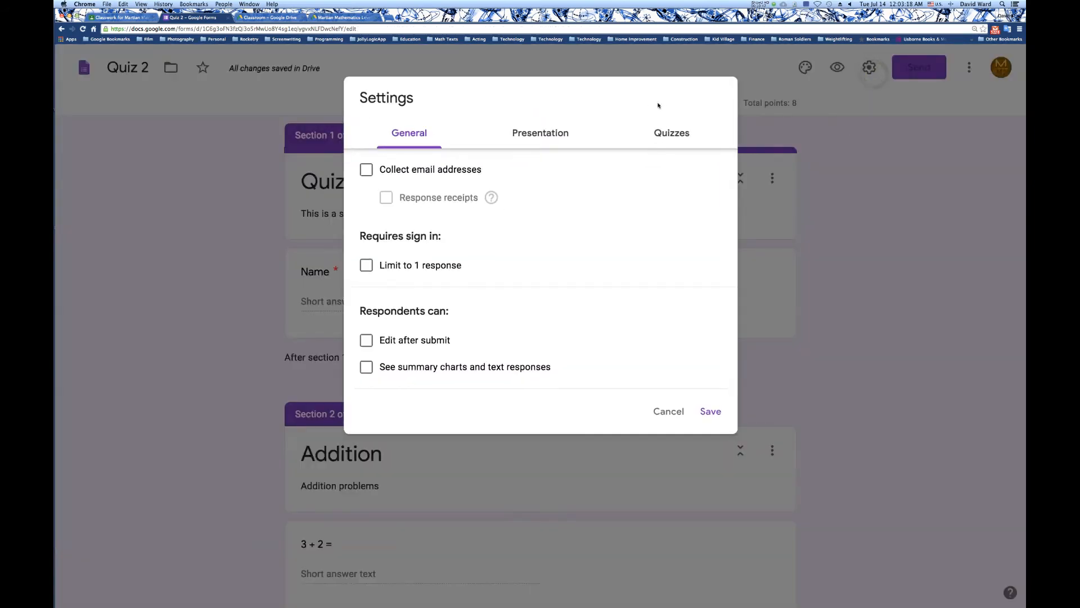
{"action": "left_click", "coordinate": [681, 412]}
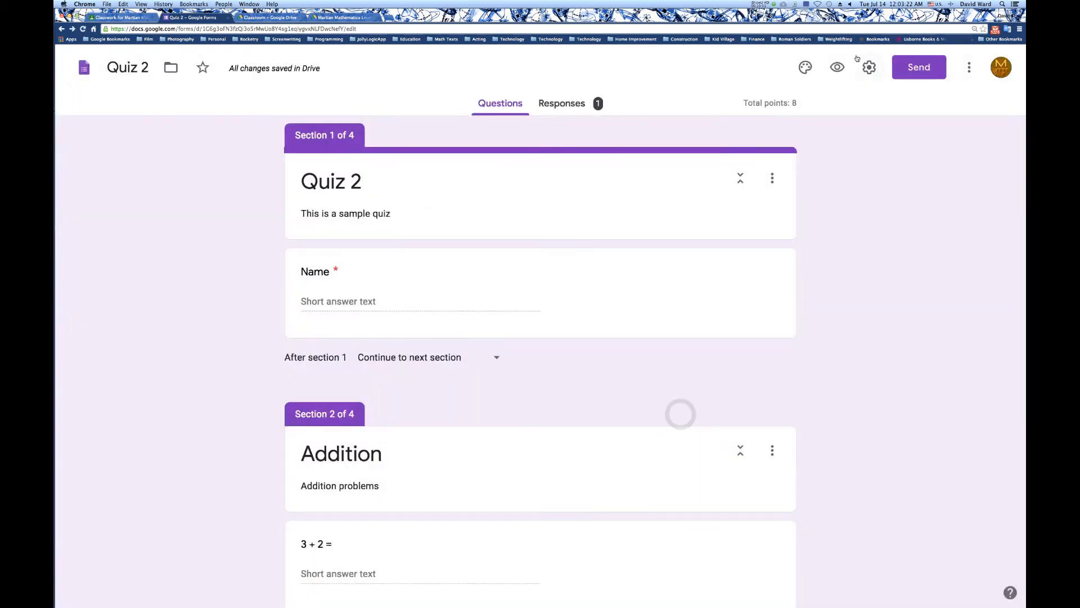
{"action": "left_click", "coordinate": [871, 69]}
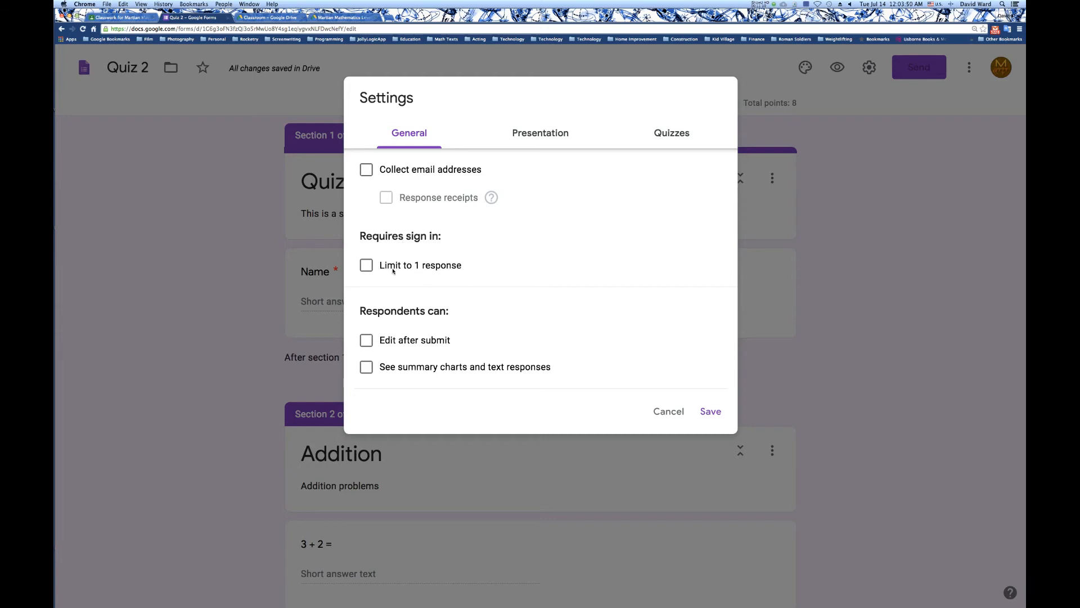
{"action": "left_click", "coordinate": [367, 265]}
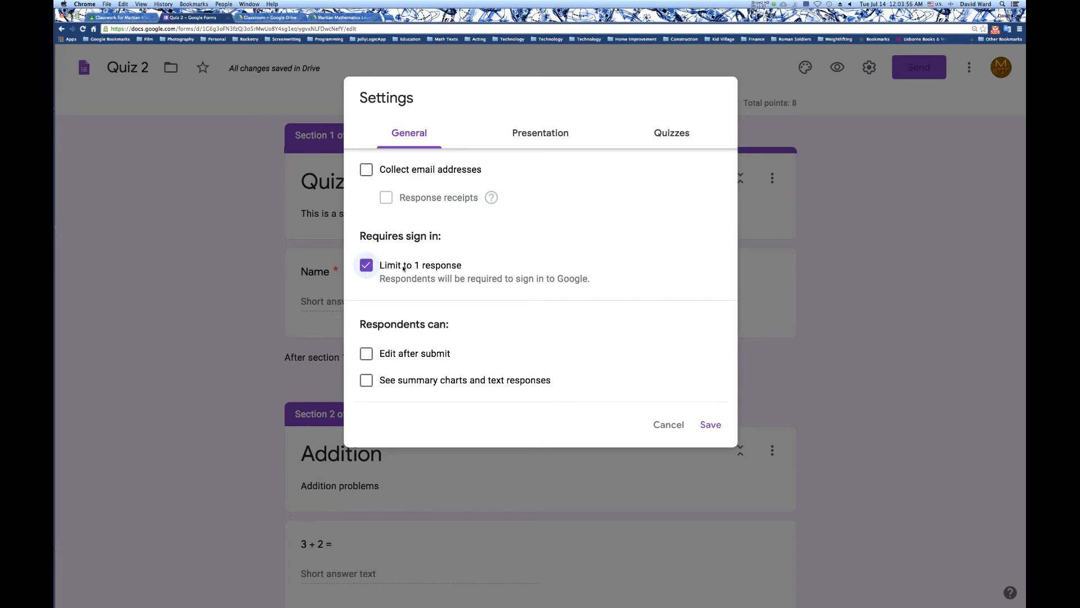
{"action": "left_click", "coordinate": [370, 270]}
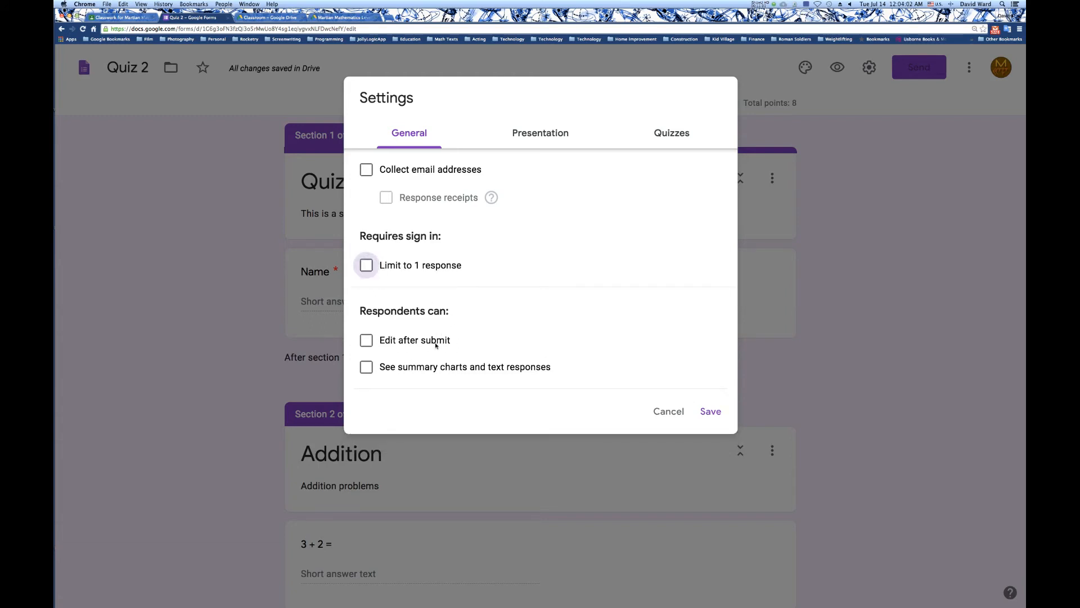
{"action": "left_click", "coordinate": [389, 341]}
Try the shuffle question order and progress bar options in the form's presentation settings.
{"action": "left_click", "coordinate": [541, 136]}
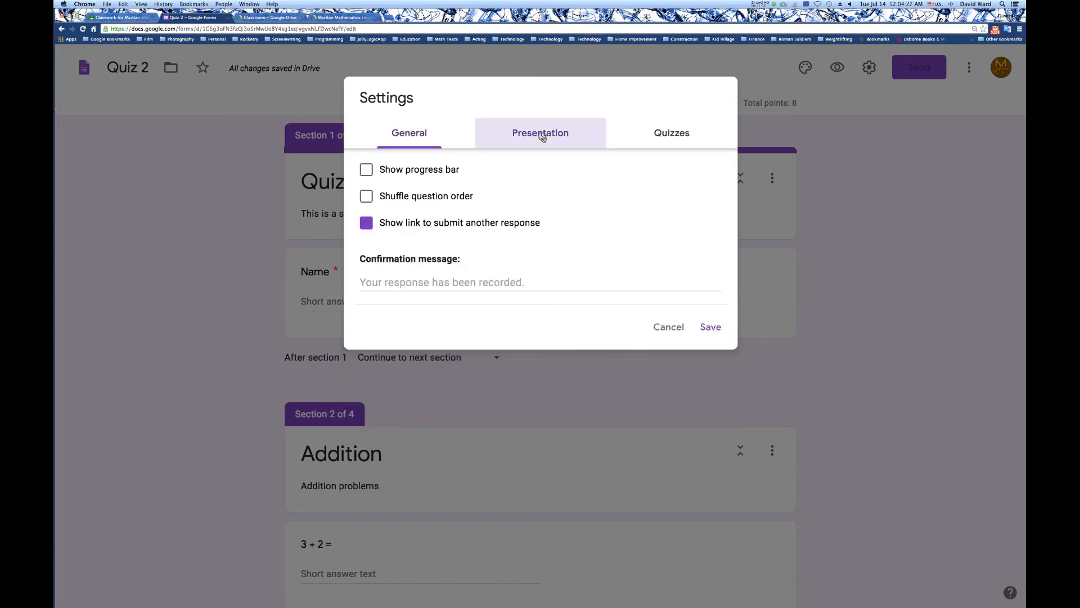
{"action": "left_click", "coordinate": [416, 198]}
{"action": "left_click", "coordinate": [415, 199]}
{"action": "left_click", "coordinate": [369, 171]}
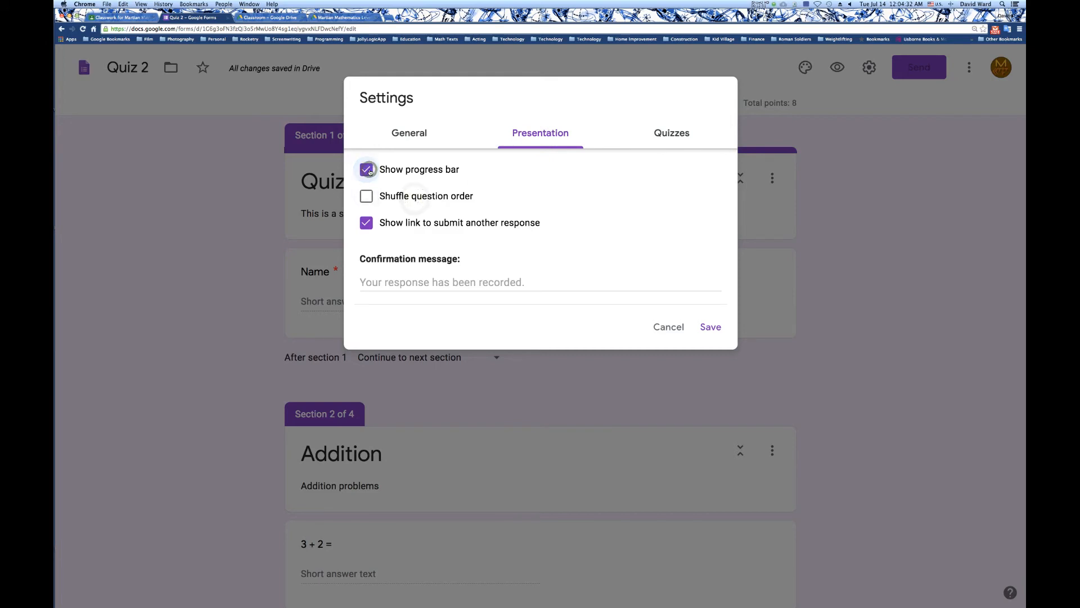
{"action": "left_click", "coordinate": [370, 171]}
Review the quiz options for grade release and what respondents can see, and save the form settings.
{"action": "left_click", "coordinate": [664, 137]}
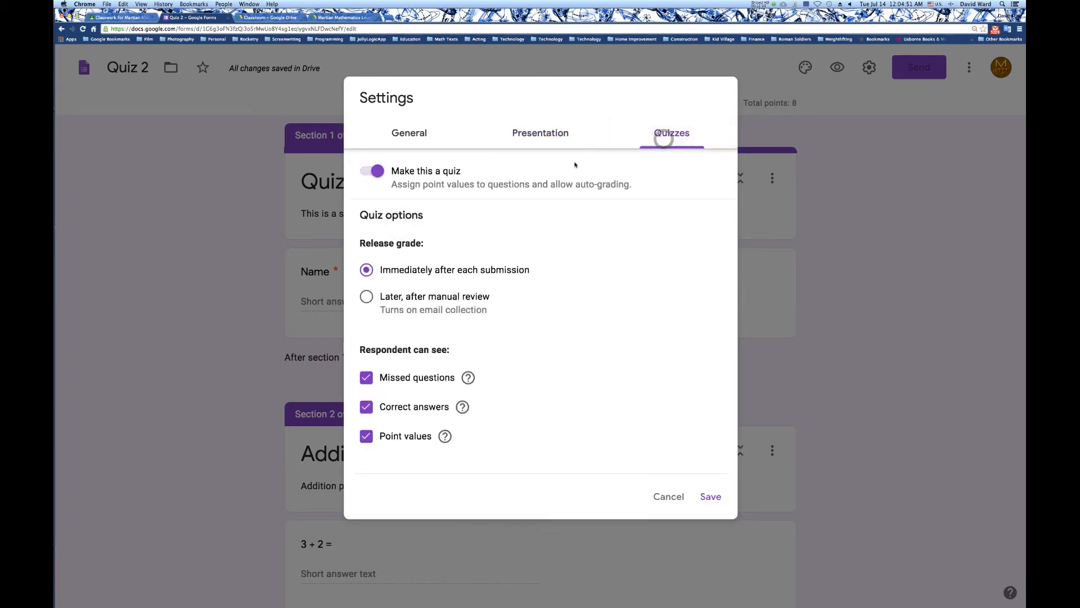
{"action": "left_click", "coordinate": [405, 412]}
{"action": "left_click", "coordinate": [400, 438]}
{"action": "left_click", "coordinate": [711, 497]}
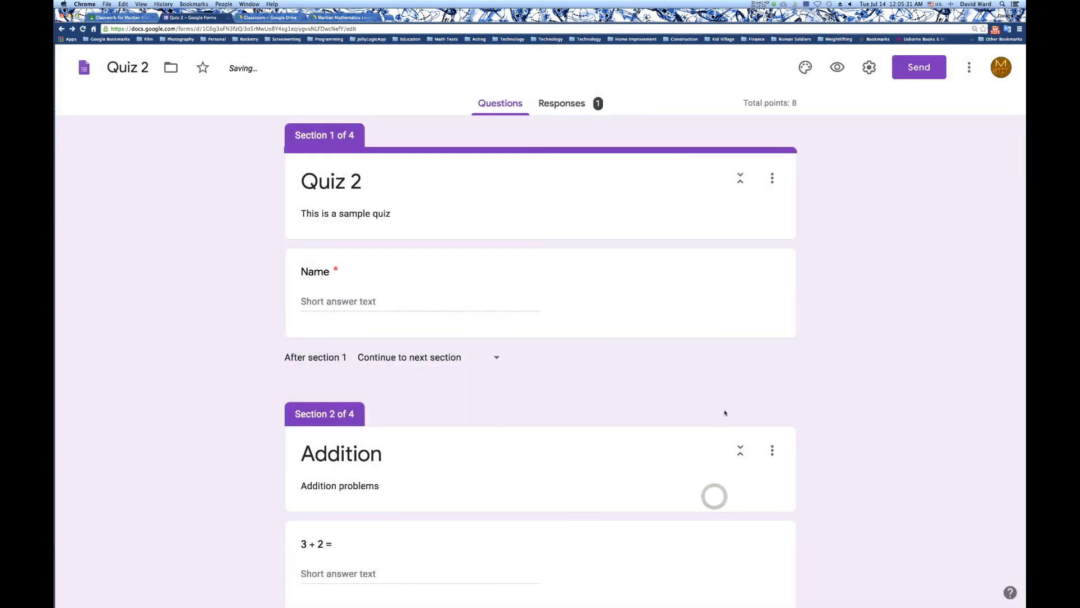
Preview Quiz 2, enter a respondent's name, and continue to the Addition section.
{"action": "left_click", "coordinate": [838, 68]}
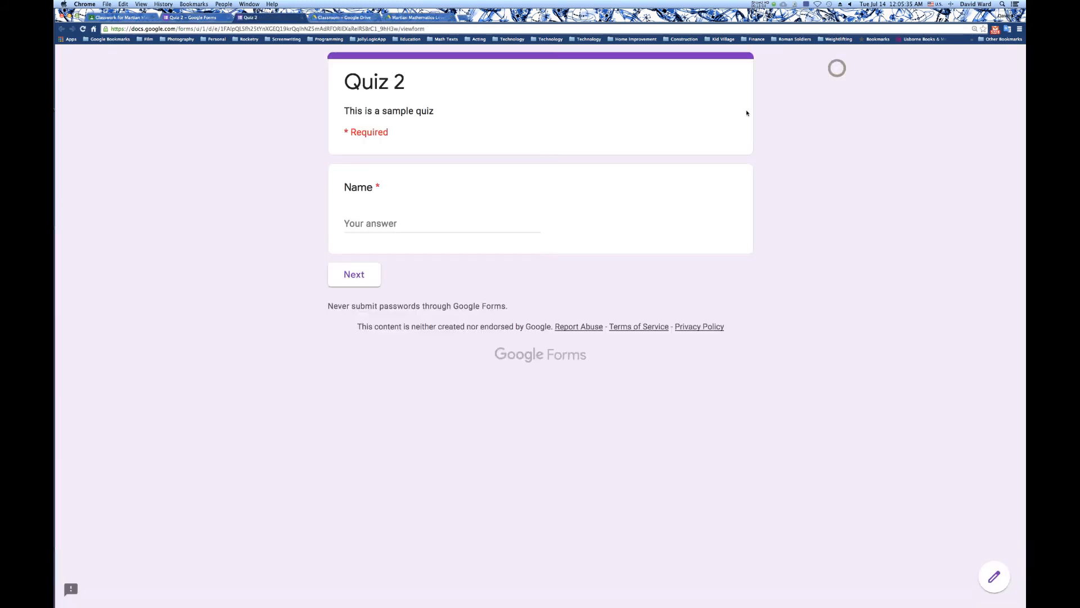
{"action": "left_click", "coordinate": [370, 224]}
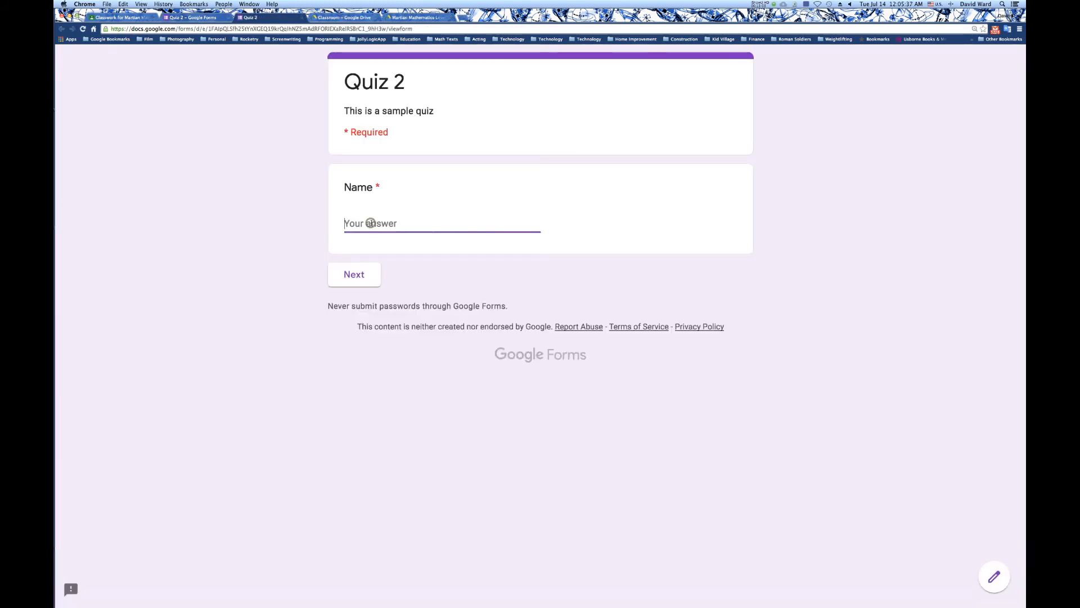
{"action": "type", "text": "Sally"}
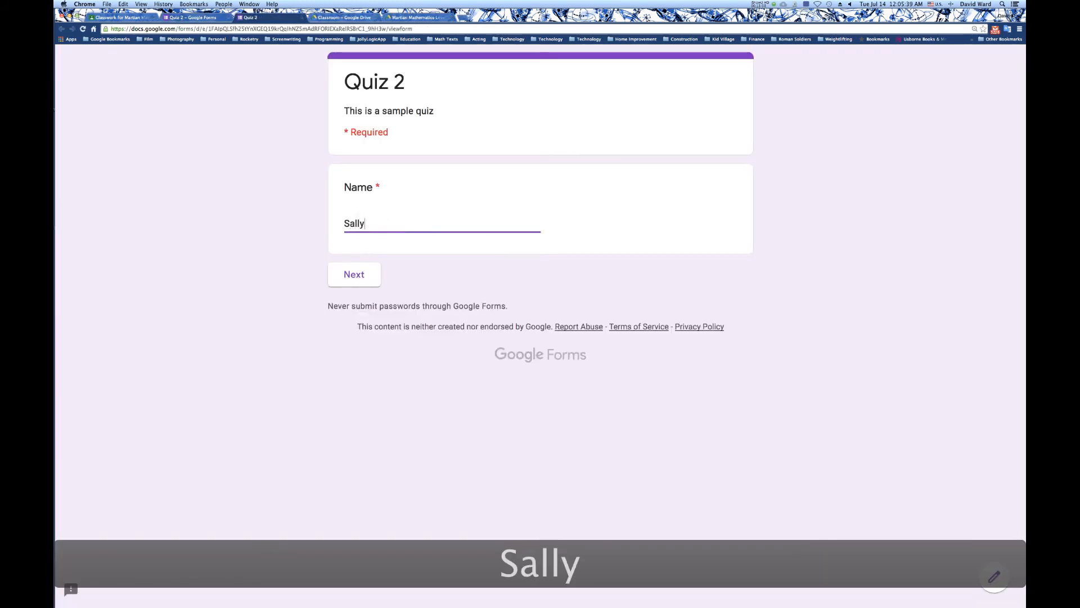
{"action": "left_click", "coordinate": [359, 273]}
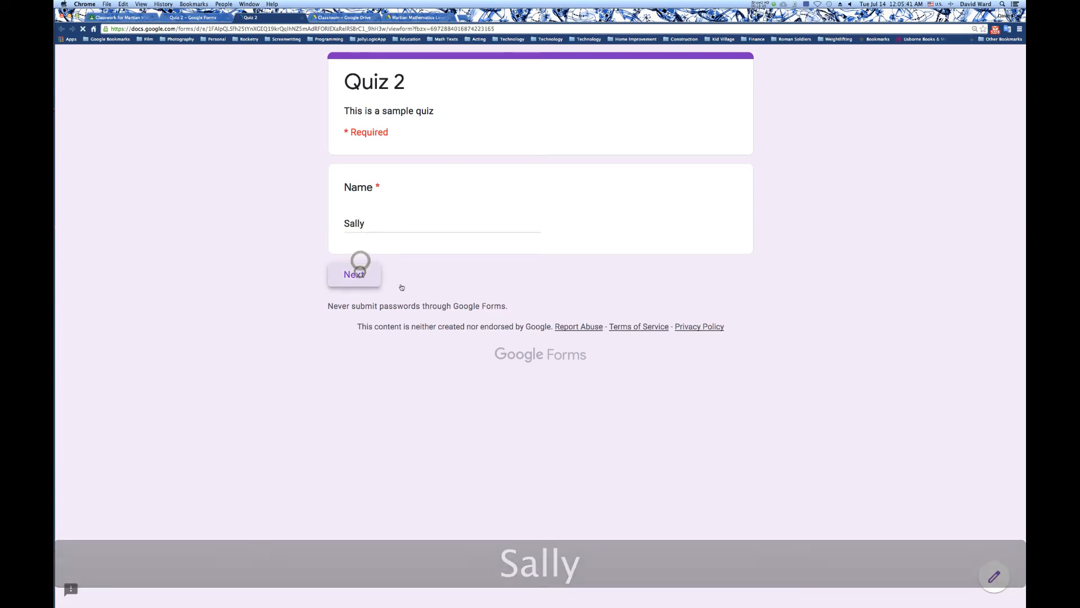
Answer the addition problems with 5, 7 and 9, and continue to the Subtraction section.
{"action": "left_click", "coordinate": [362, 269]}
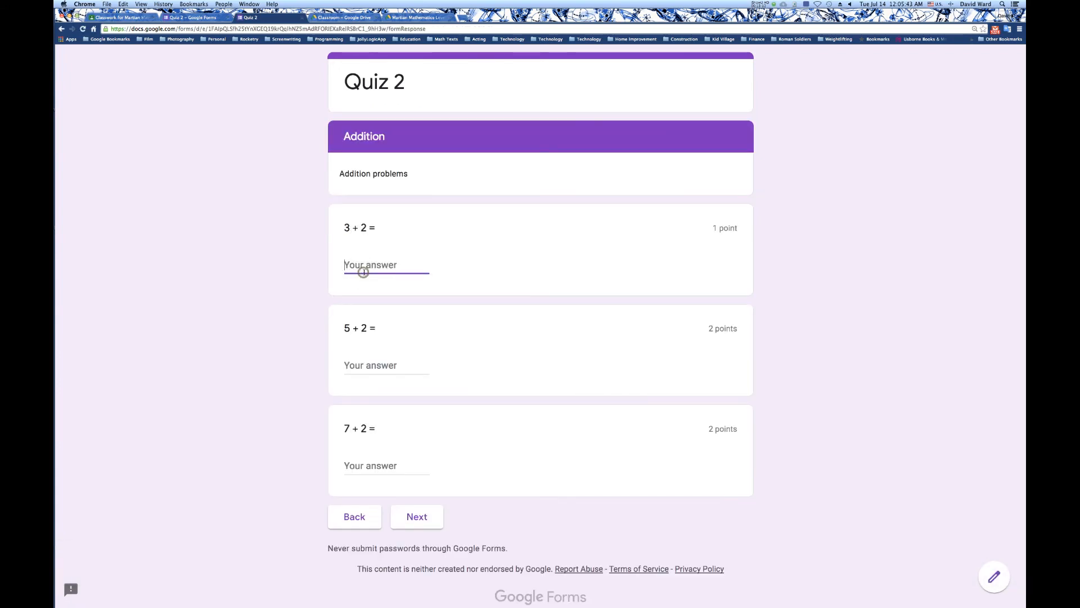
{"action": "type", "text": "5"}
{"action": "left_click", "coordinate": [365, 363]}
{"action": "type", "text": "8"}
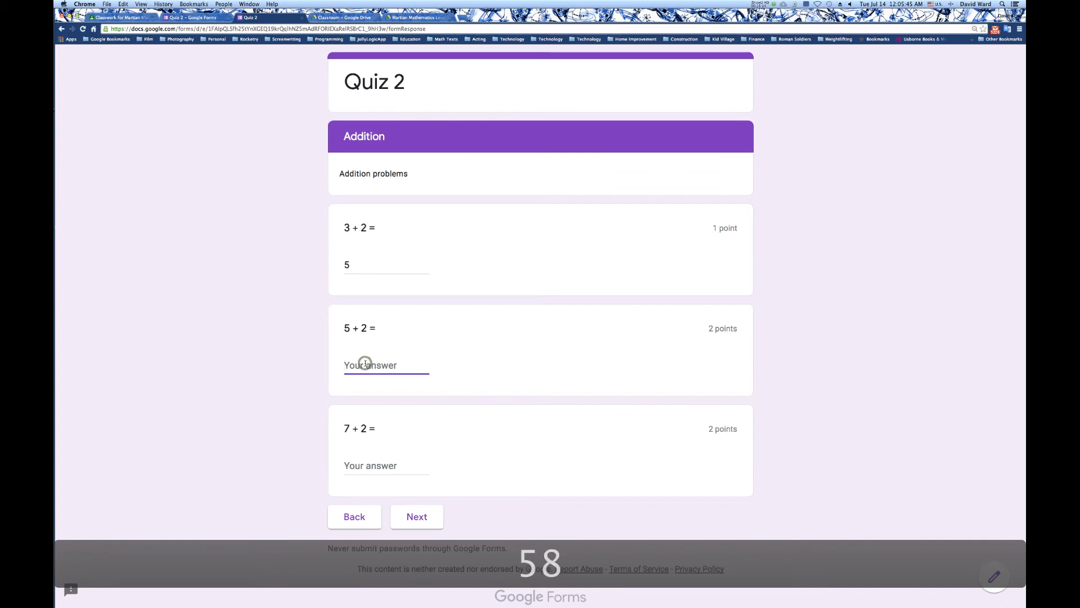
{"action": "key", "text": "BackSpace"}
{"action": "type", "text": "7"}
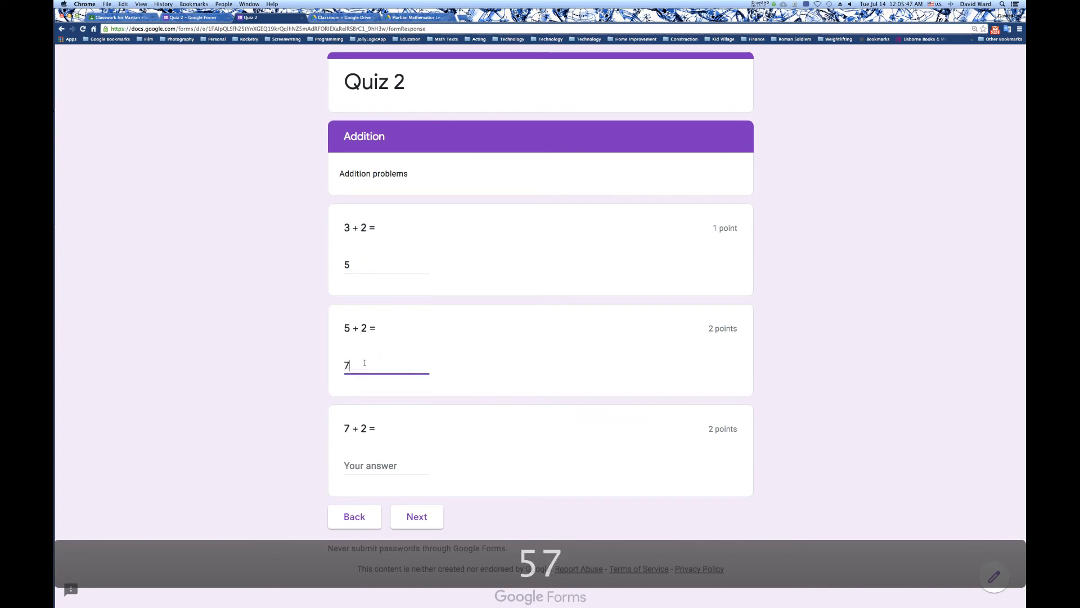
{"action": "left_click", "coordinate": [362, 470]}
{"action": "type", "text": "9"}
{"action": "left_click", "coordinate": [417, 517]}
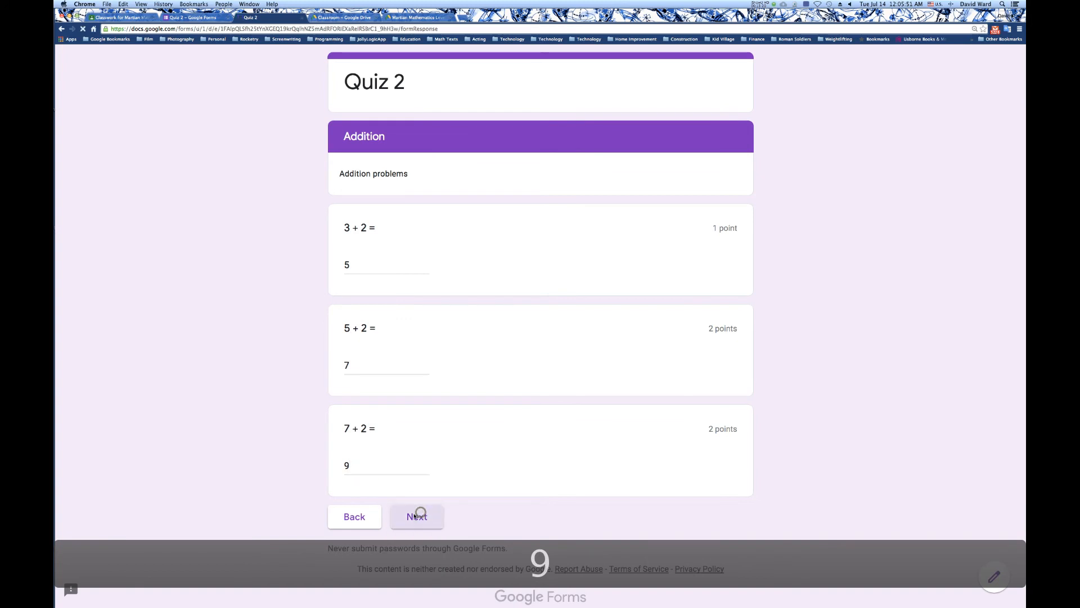
Choose 8 for "10 - 2 =" and 6 for "8 - 2 =", and continue to the Feedback section.
{"action": "left_click", "coordinate": [362, 287]}
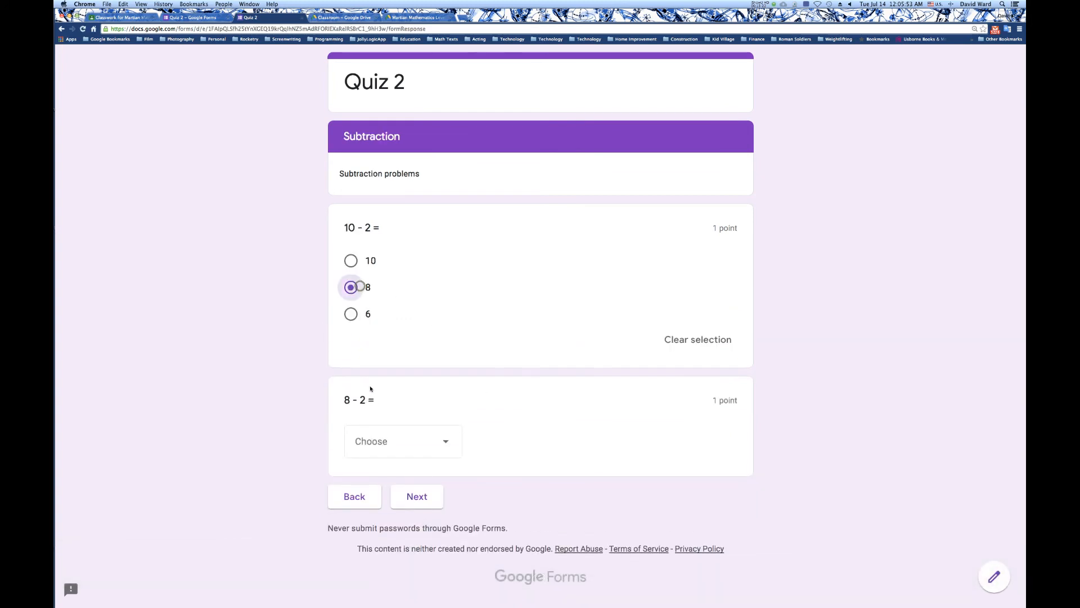
{"action": "left_click", "coordinate": [394, 433]}
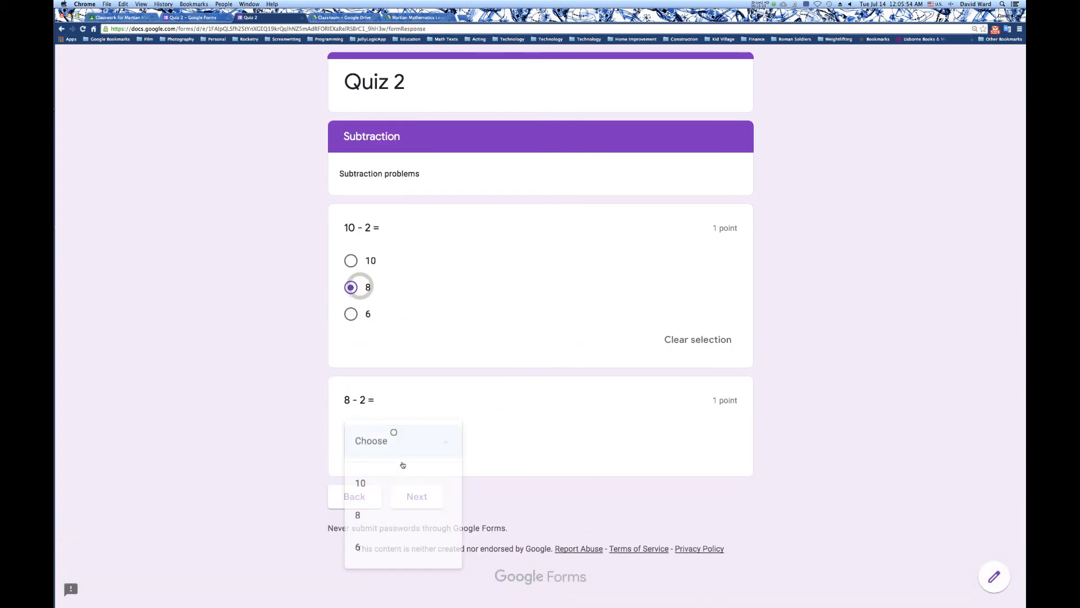
{"action": "left_click", "coordinate": [374, 544]}
{"action": "left_click", "coordinate": [417, 498]}
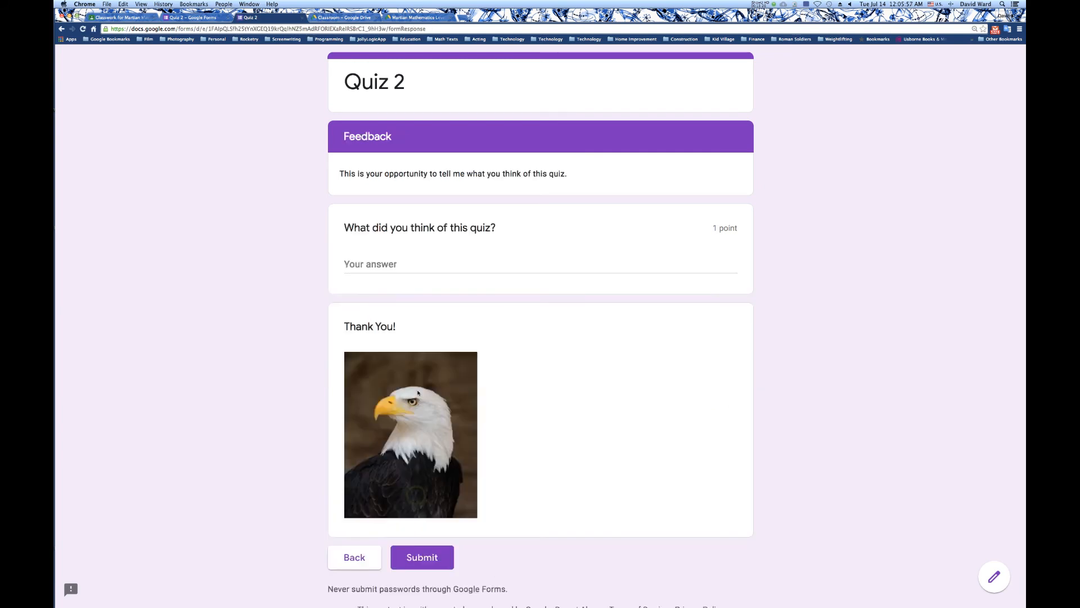
Answer the feedback question with "It was fine." and submit the second quiz response.
{"action": "left_click", "coordinate": [398, 264]}
{"action": "type", "text": "It was fine."}
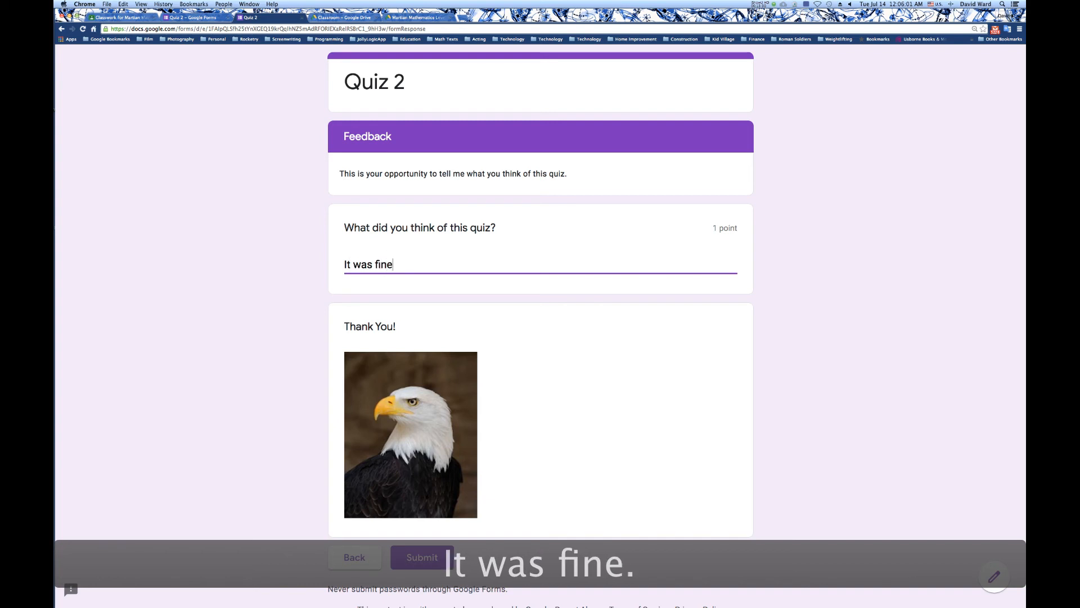
{"action": "left_click", "coordinate": [415, 559]}
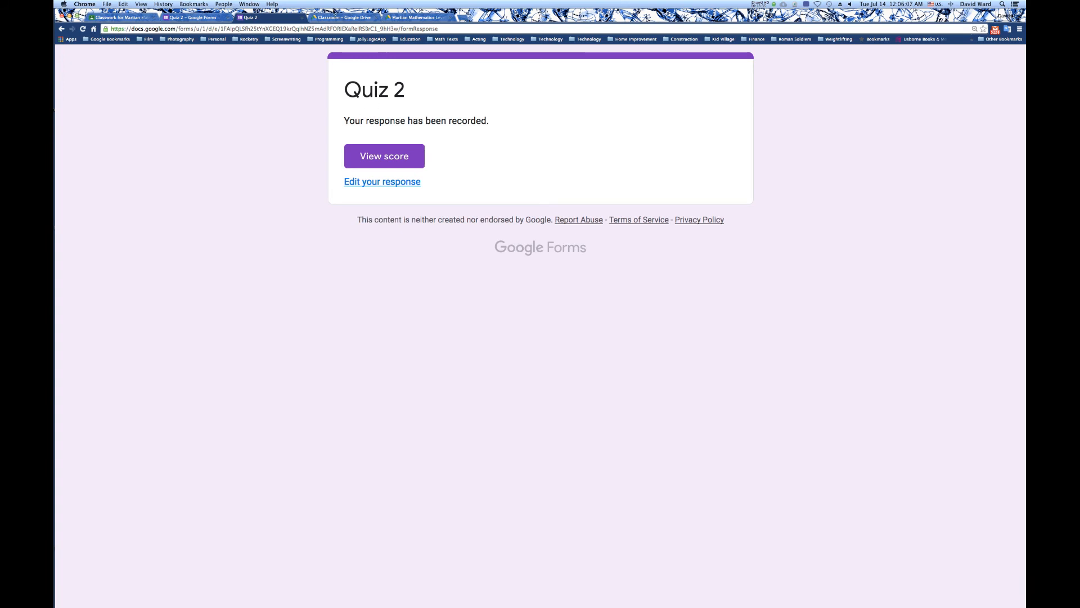
Close the submitted quiz preview and show the second individual response in the Quiz 2 form's responses.
{"action": "left_click", "coordinate": [302, 18]}
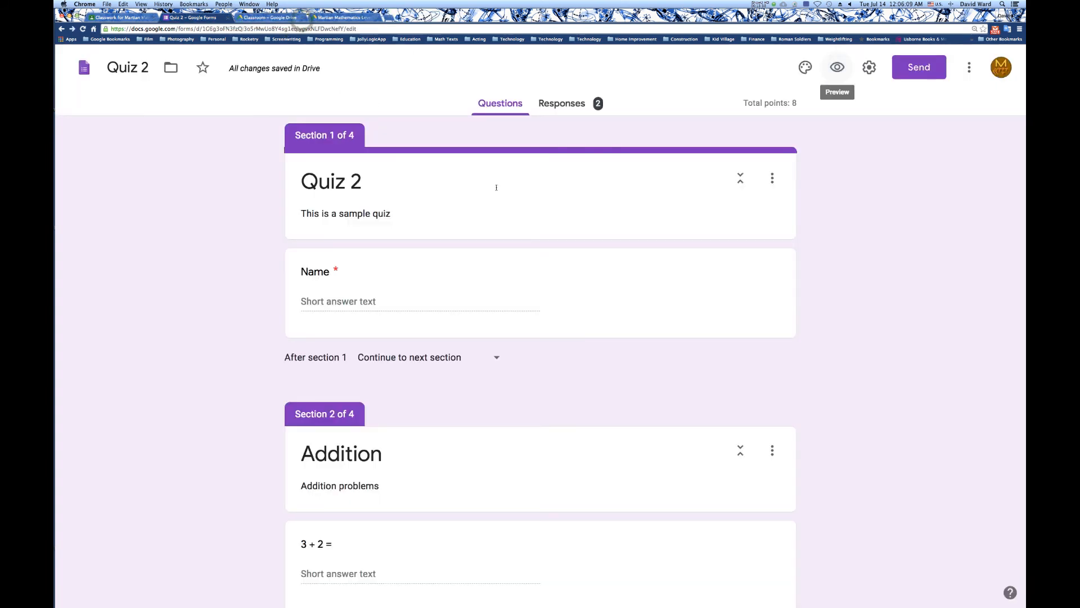
{"action": "left_click", "coordinate": [565, 108]}
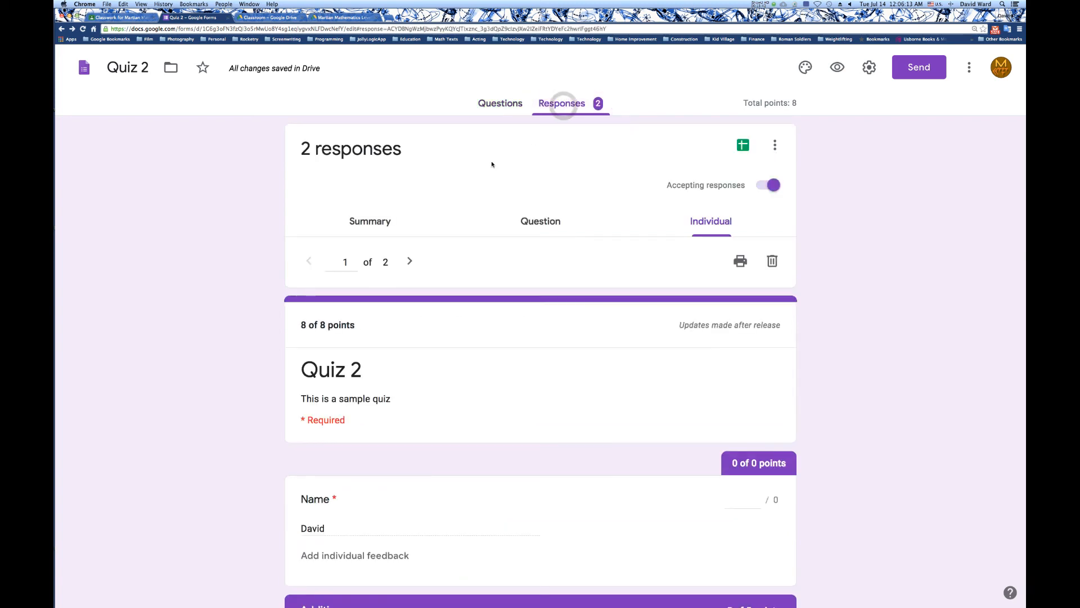
{"action": "left_click", "coordinate": [700, 226]}
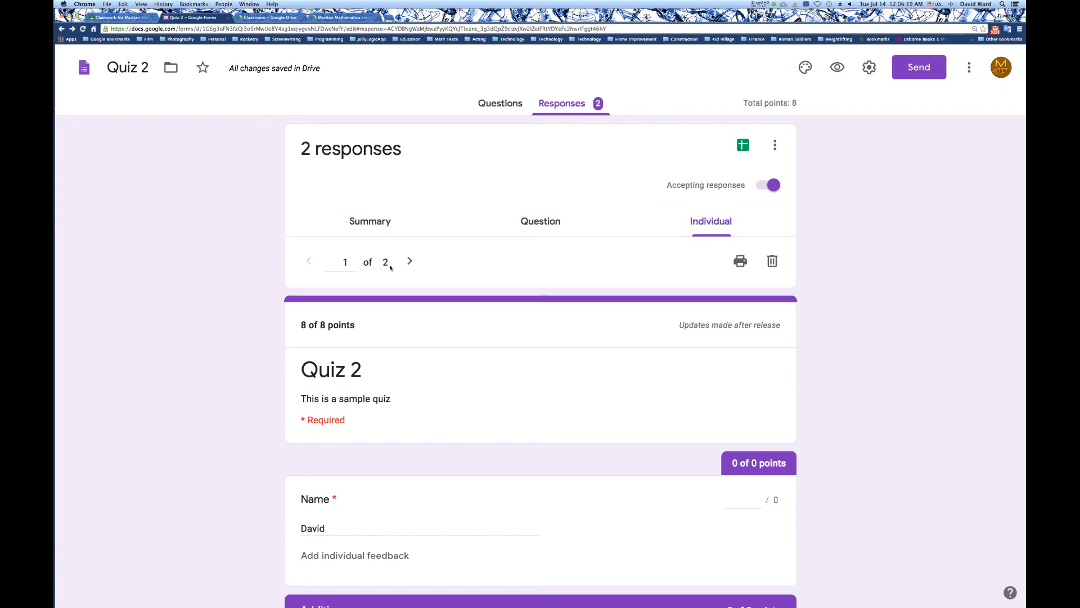
{"action": "double_click", "coordinate": [317, 527]}
{"action": "left_click", "coordinate": [409, 261]}
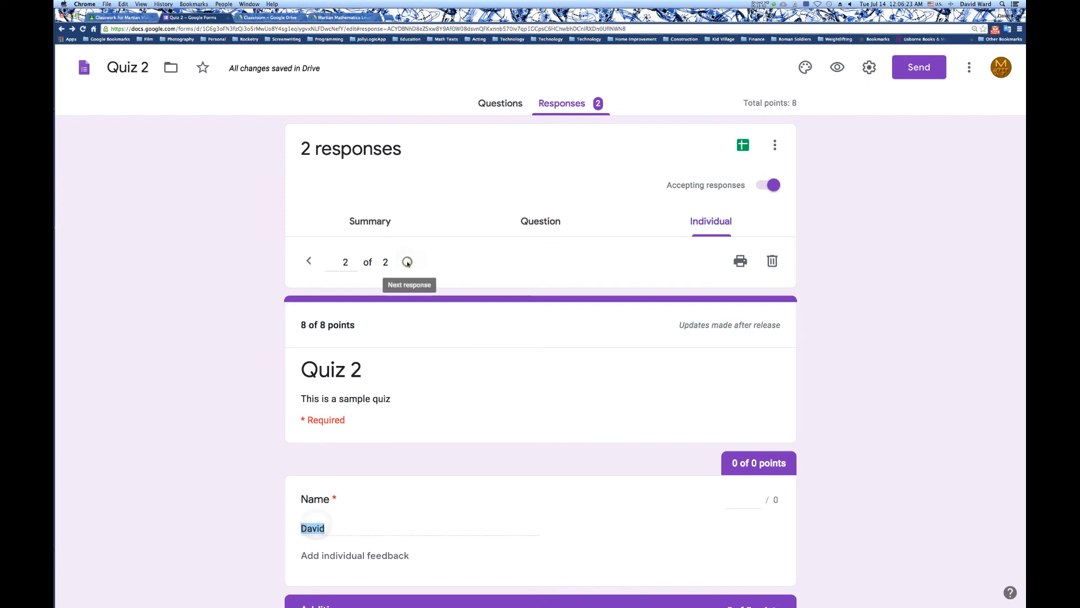
Give 1 point to the "What did you think of this quiz?" answer, save the grade, and flip between both responses.
{"action": "scroll", "coordinate": [465, 485], "scroll_direction": "down", "scroll_amount": 7}
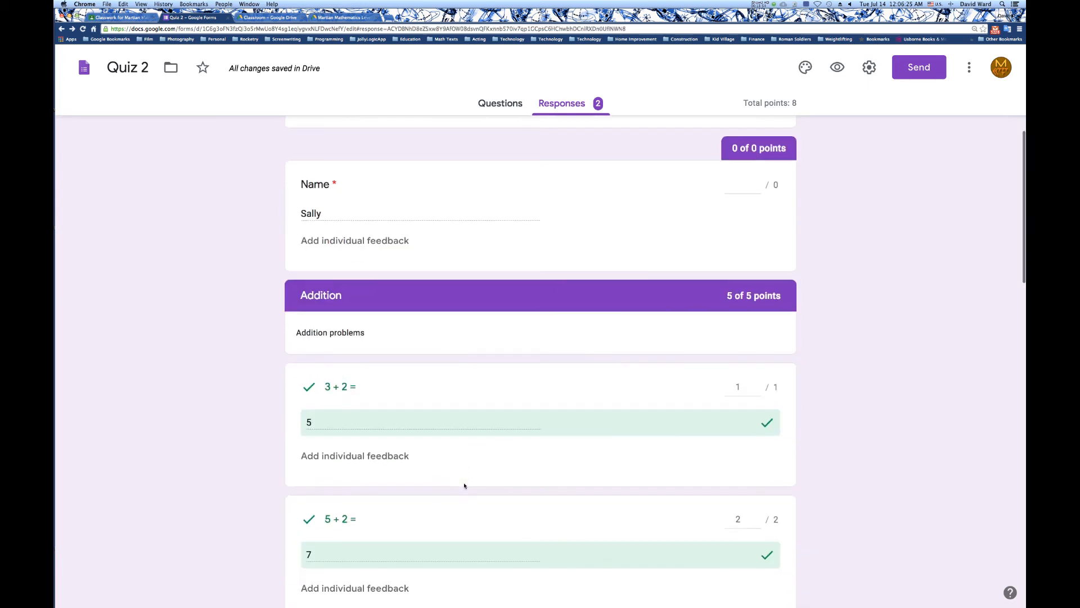
{"action": "scroll", "coordinate": [463, 482], "scroll_direction": "down", "scroll_amount": 10}
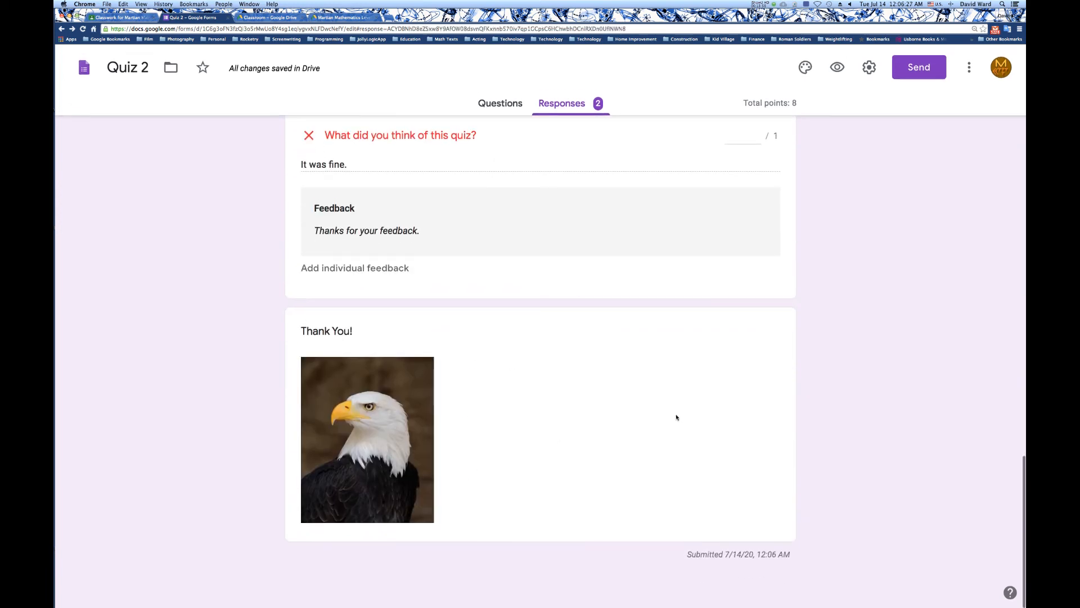
{"action": "scroll", "coordinate": [676, 417], "scroll_direction": "up", "scroll_amount": 4}
{"action": "left_click", "coordinate": [747, 319]}
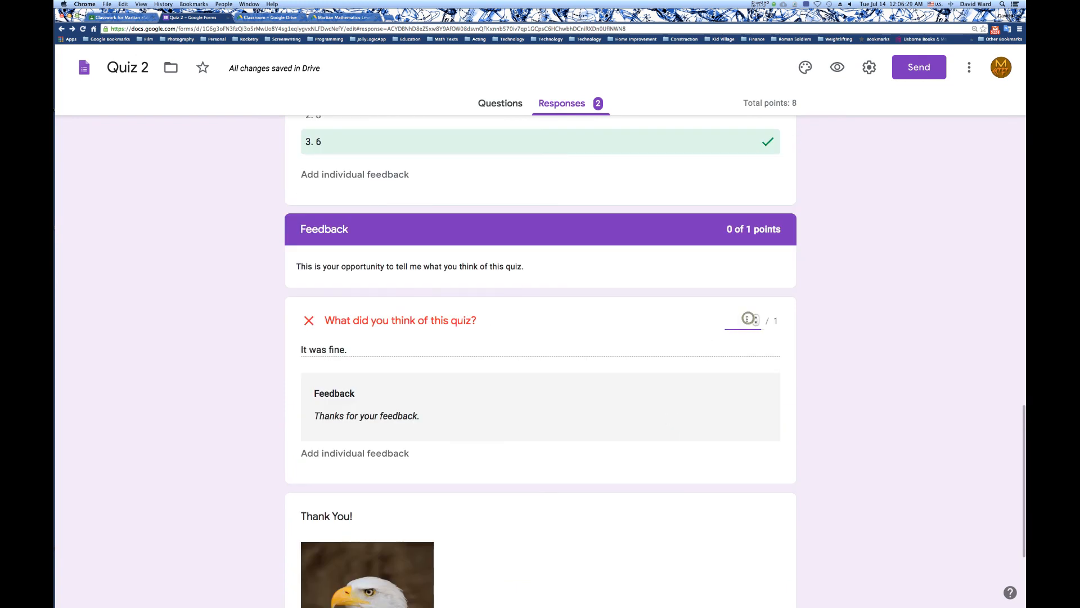
{"action": "type", "text": "1"}
{"action": "scroll", "coordinate": [748, 422], "scroll_direction": "down", "scroll_amount": 3}
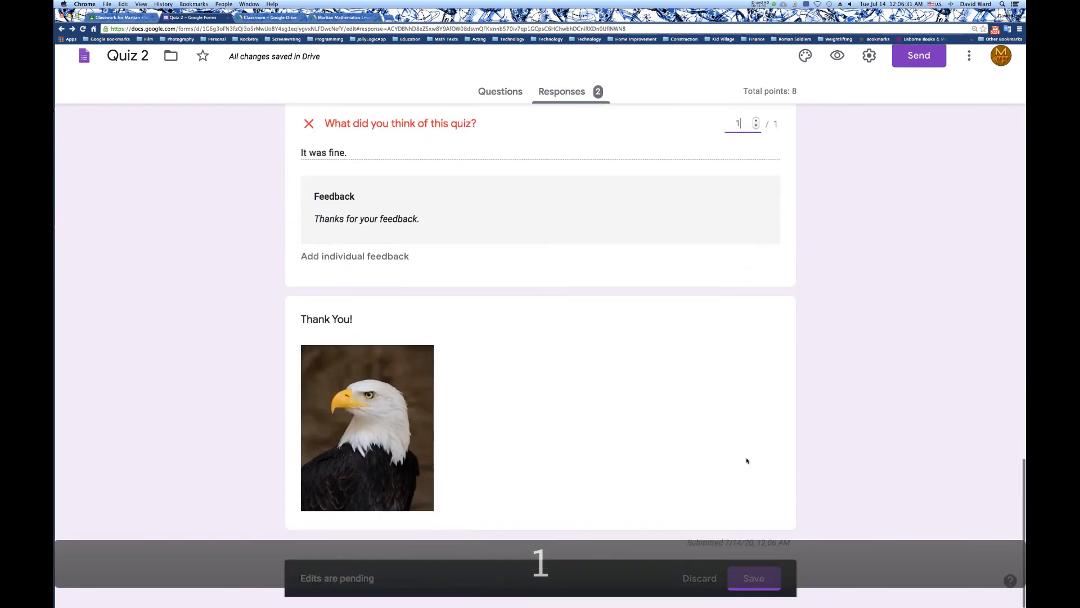
{"action": "left_click", "coordinate": [754, 590]}
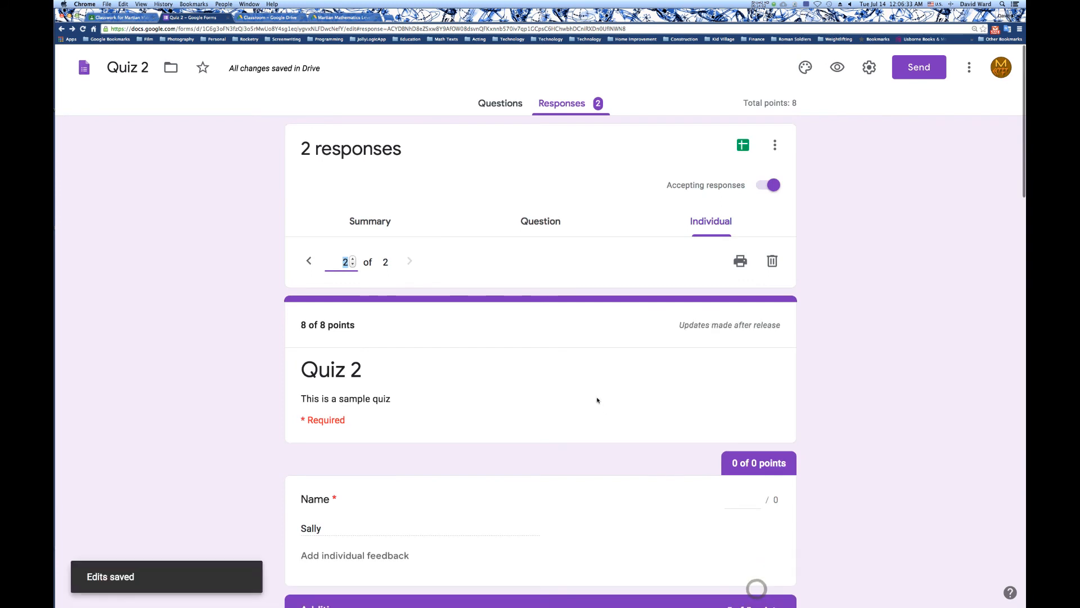
{"action": "left_click", "coordinate": [309, 262]}
{"action": "left_click", "coordinate": [411, 262]}
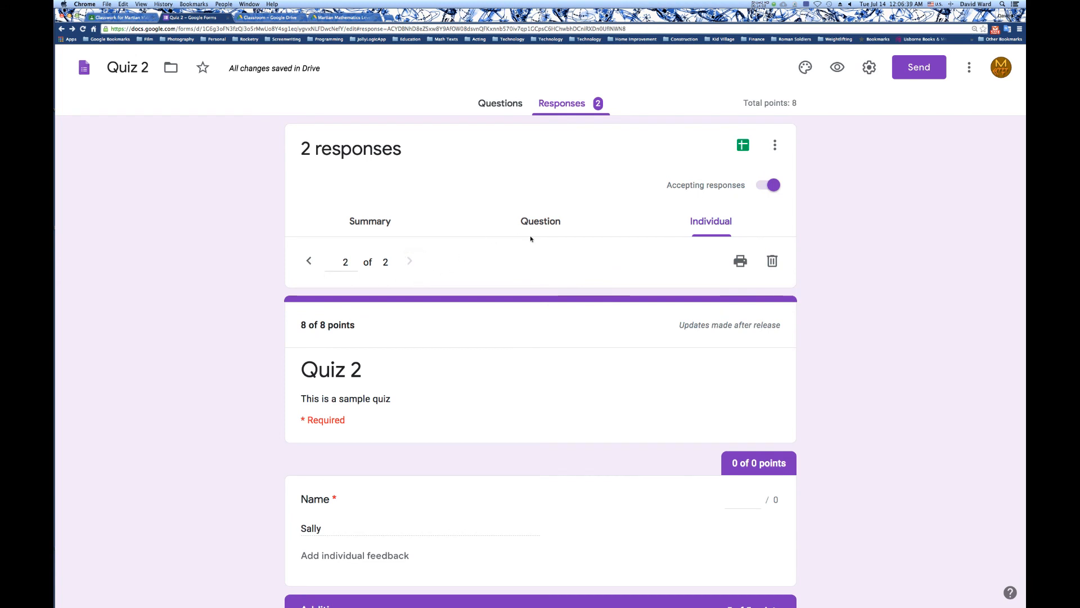
Return to the quiz questions, try several theme colours such as red, indigo and cyan, and set the theme colour to blue-grey.
{"action": "left_click", "coordinate": [513, 106]}
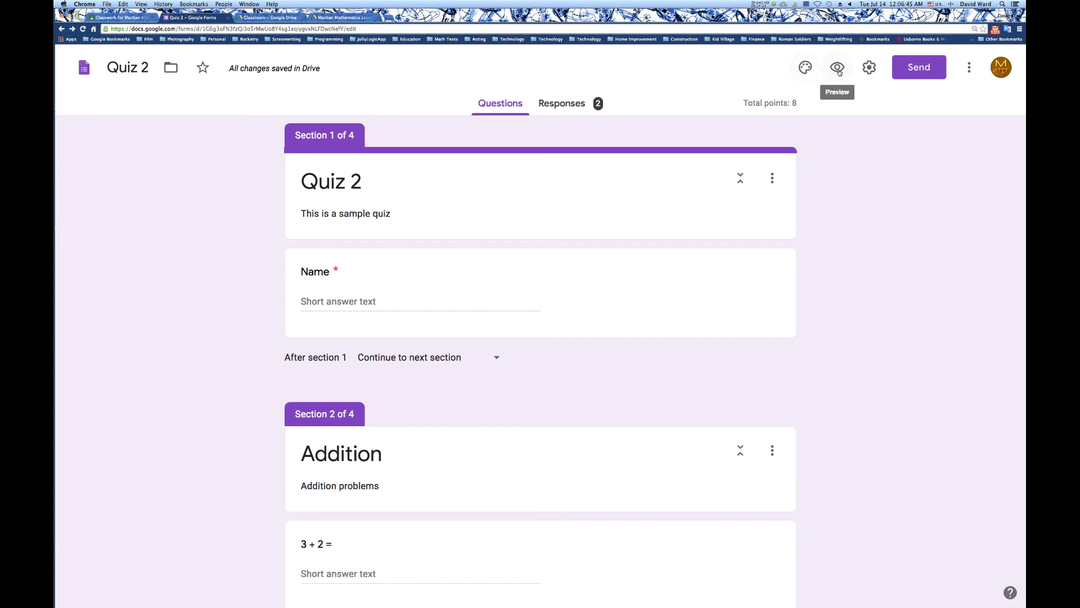
{"action": "left_click", "coordinate": [805, 70]}
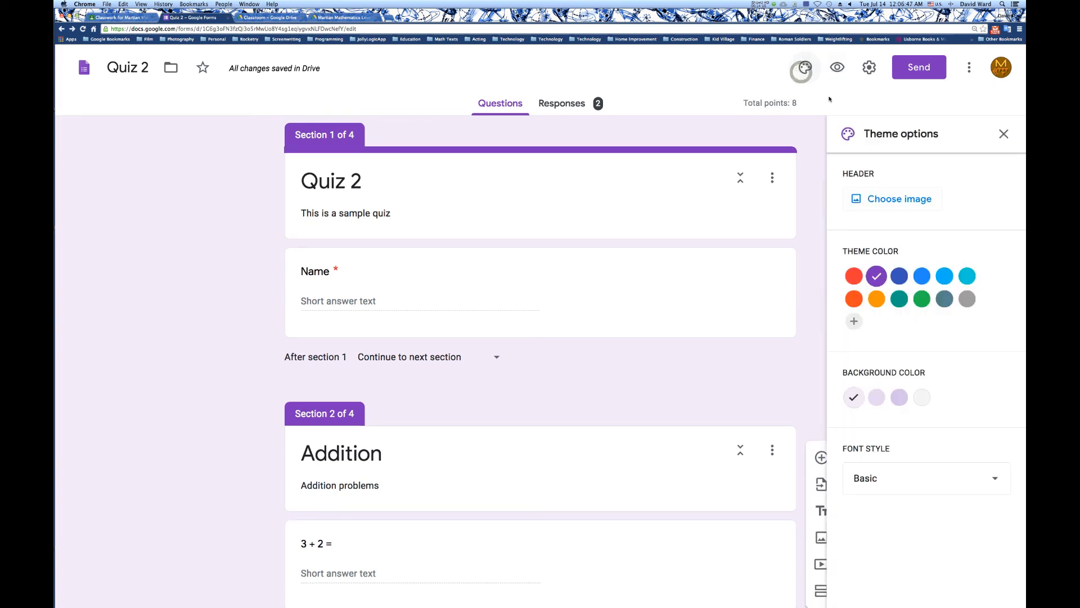
{"action": "left_click", "coordinate": [854, 276]}
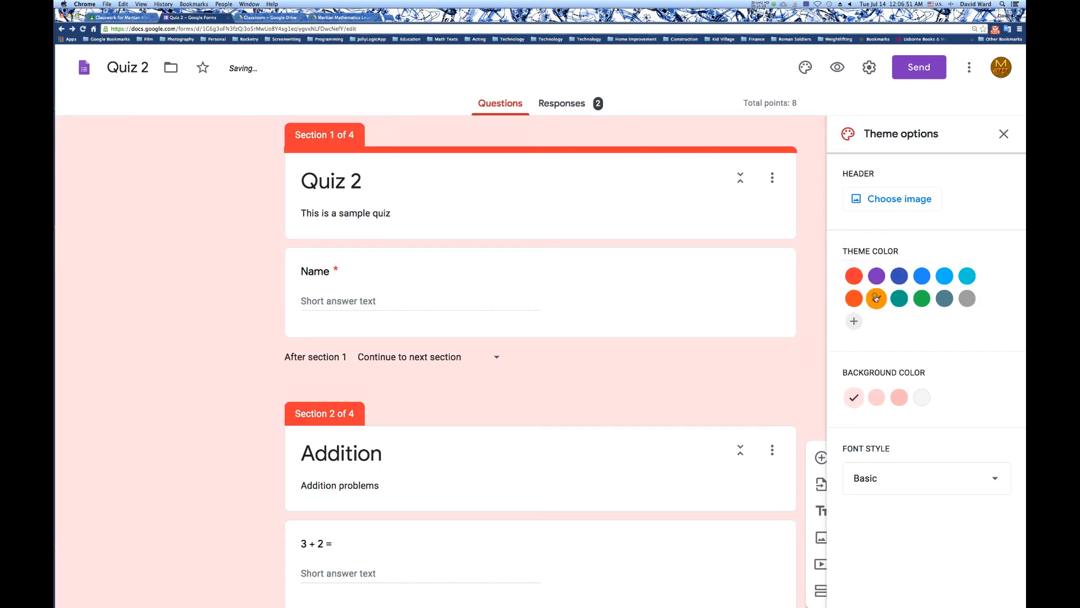
{"action": "left_click", "coordinate": [873, 301]}
{"action": "left_click", "coordinate": [856, 300]}
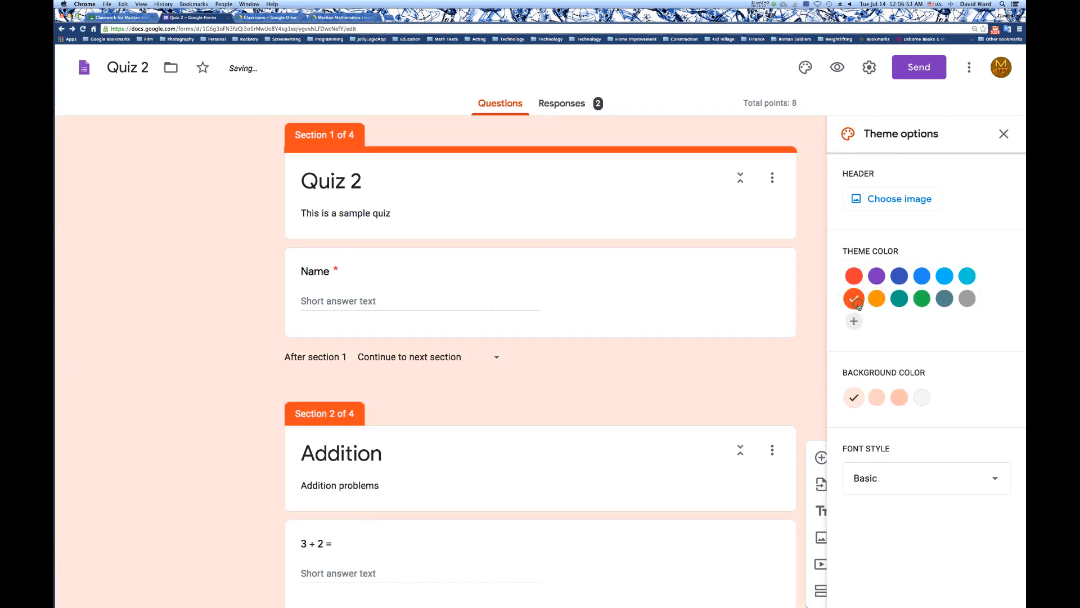
{"action": "left_click", "coordinate": [900, 276]}
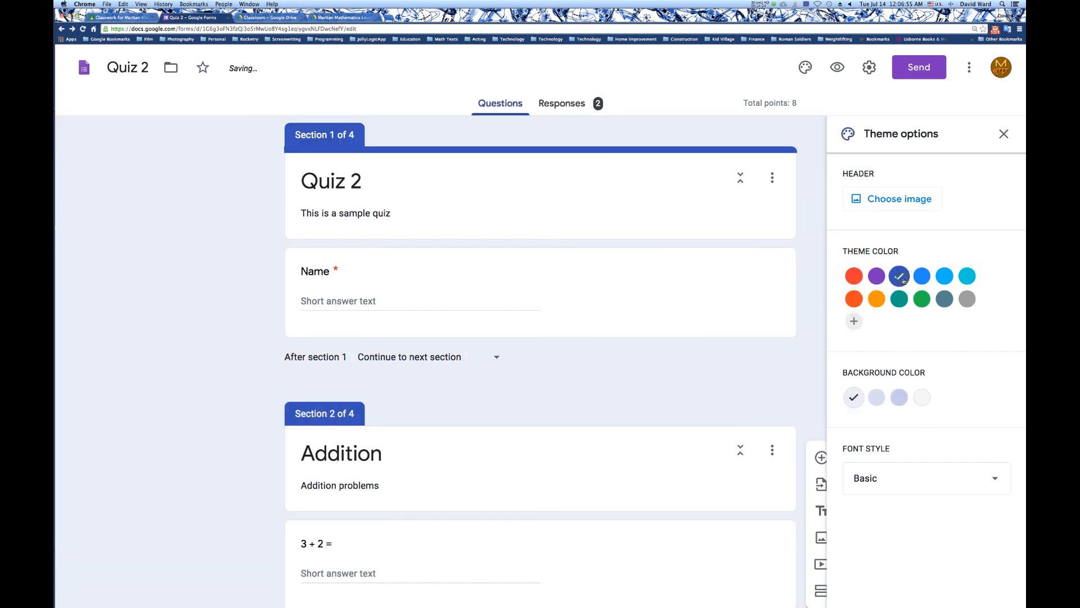
{"action": "left_click", "coordinate": [967, 275]}
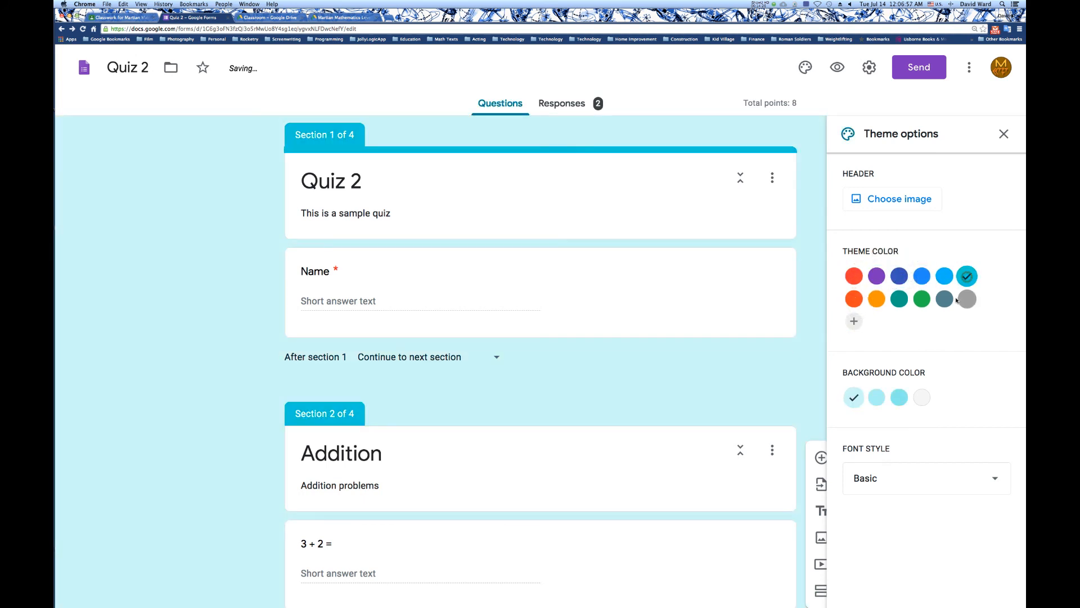
{"action": "left_click", "coordinate": [946, 300]}
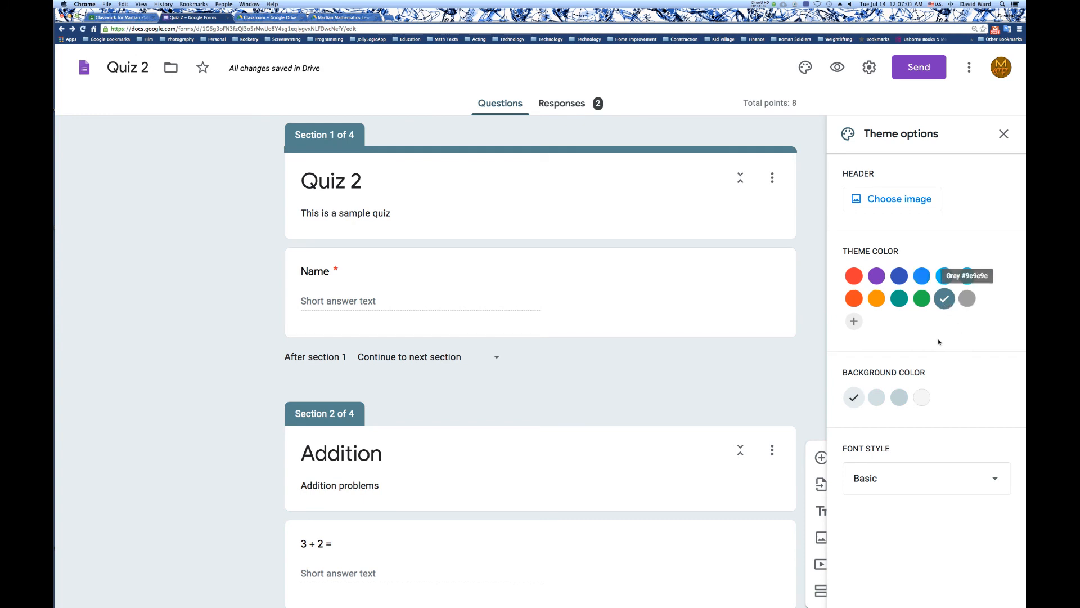
Try the darker background shades for the quiz and return to the lightest blue-grey one.
{"action": "left_click", "coordinate": [895, 397]}
{"action": "left_click", "coordinate": [872, 398]}
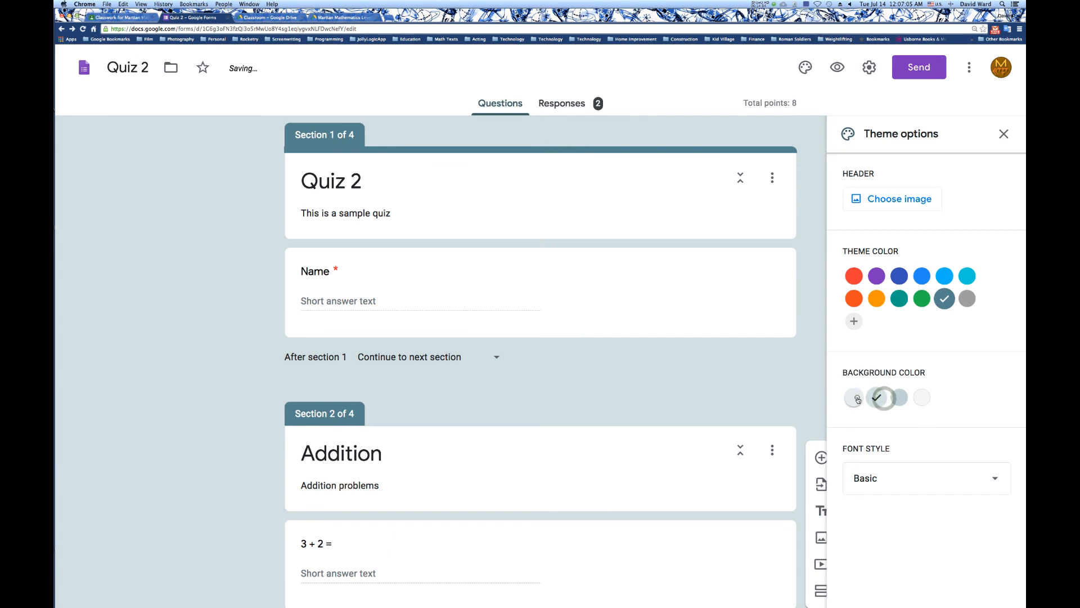
{"action": "left_click", "coordinate": [854, 397]}
Try the Decorative and Formal font styles, set the quiz's font style to Playful, and close the theme options.
{"action": "left_click", "coordinate": [895, 481]}
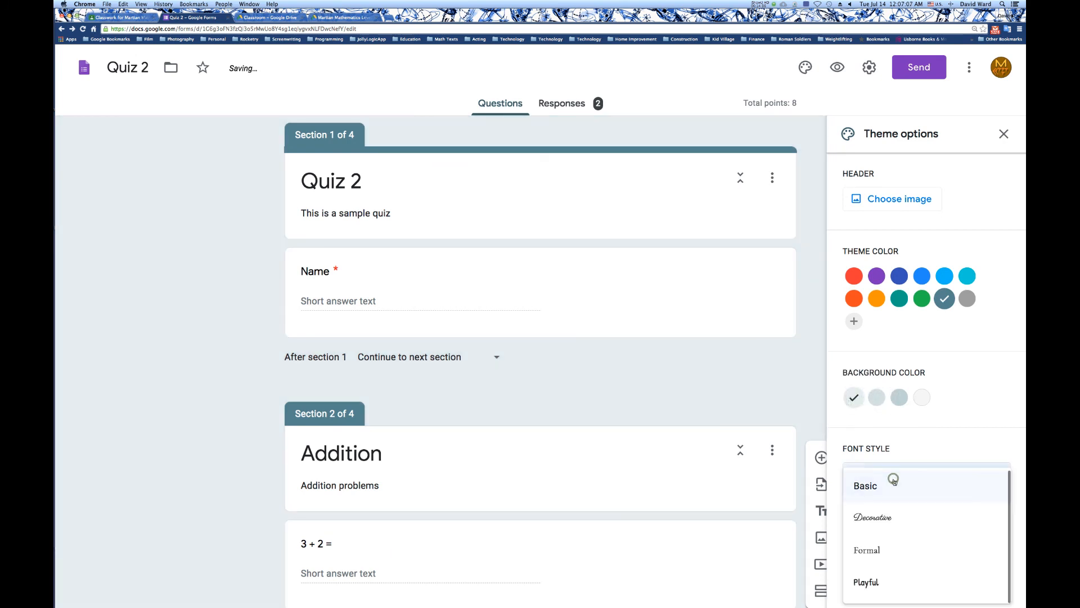
{"action": "left_click", "coordinate": [885, 517]}
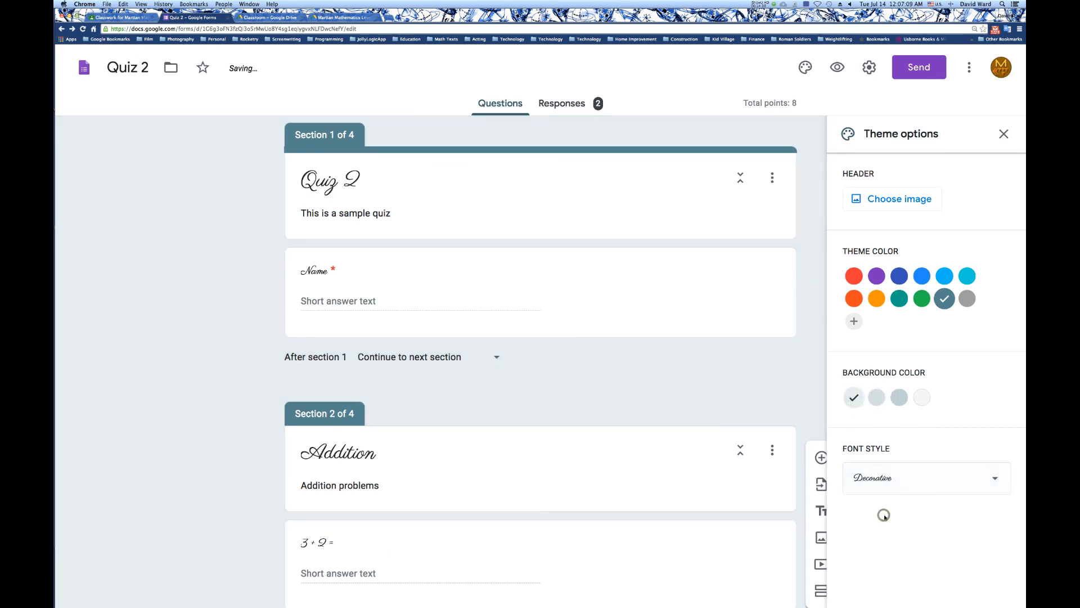
{"action": "left_click", "coordinate": [891, 487]}
{"action": "left_click", "coordinate": [889, 508]}
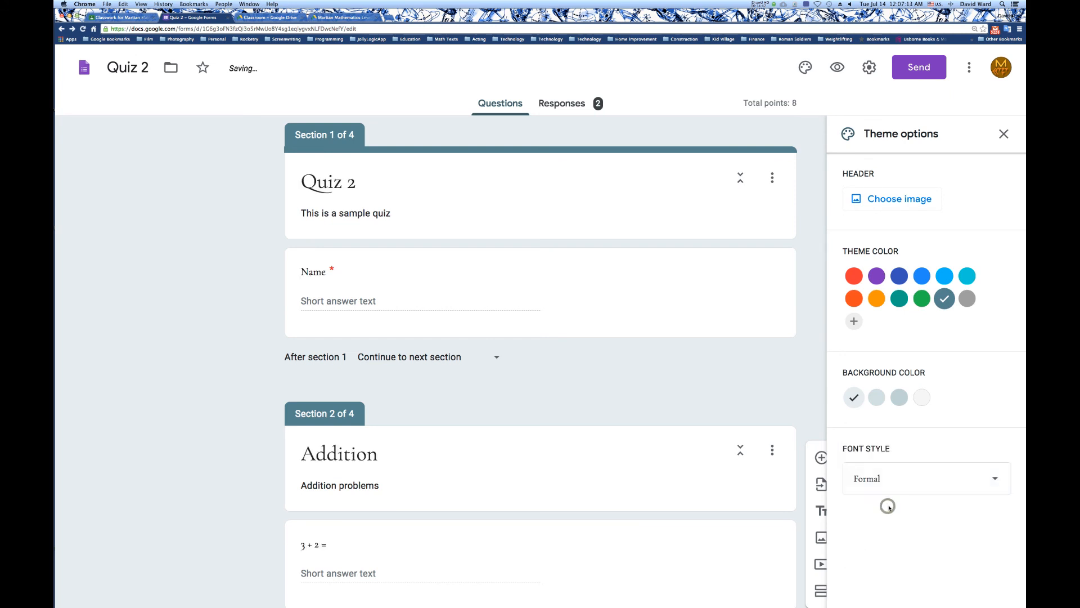
{"action": "left_click", "coordinate": [887, 478]}
{"action": "left_click", "coordinate": [882, 525]}
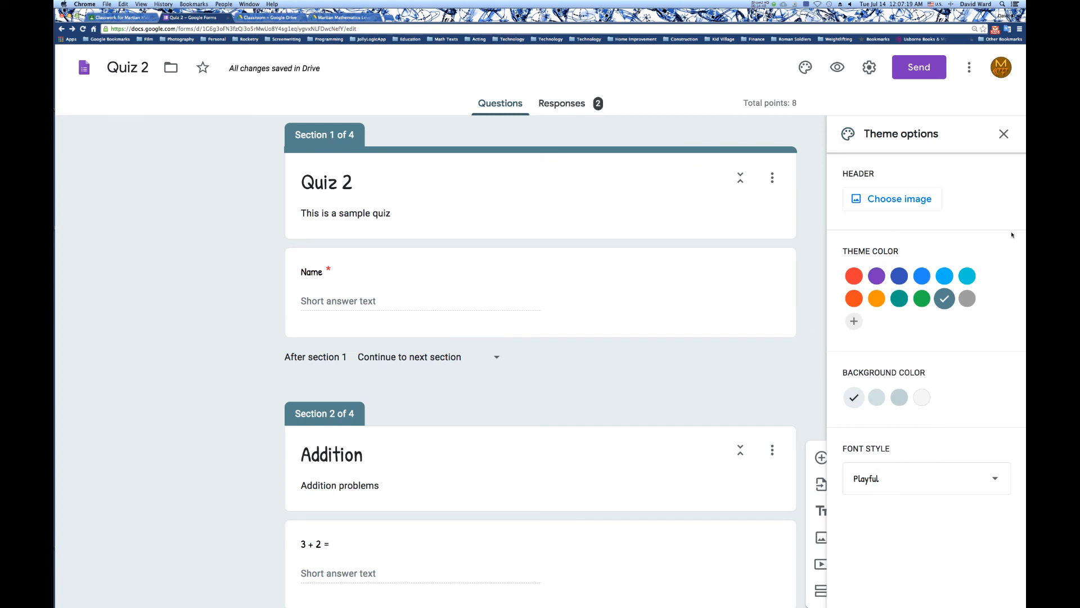
{"action": "left_click", "coordinate": [1004, 134]}
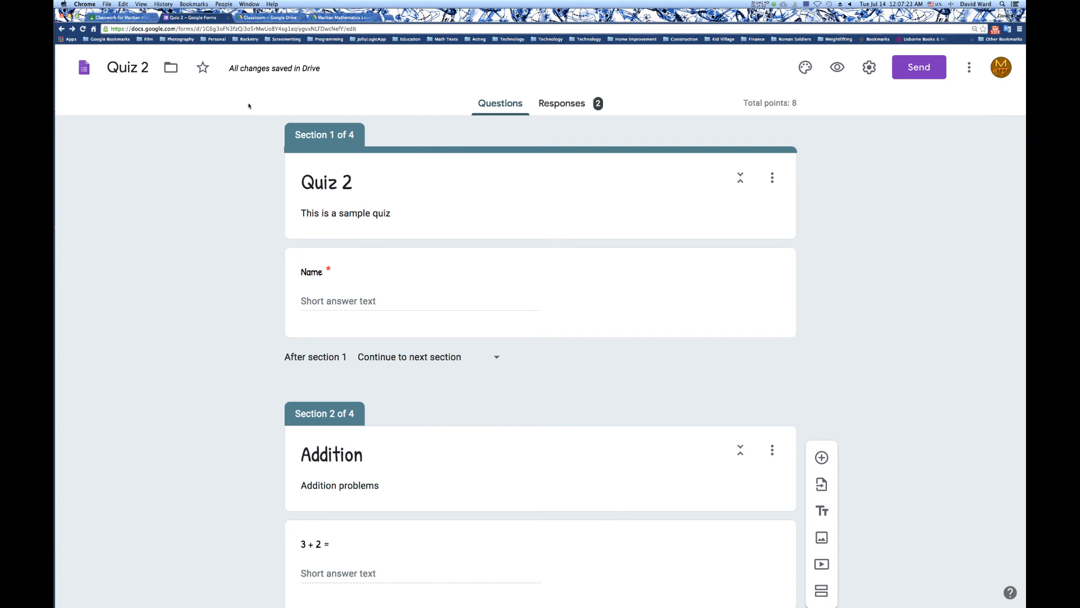
Move the Quiz 2 form into the Lesson 1 folder inside Media and accept the access change.
{"action": "left_click", "coordinate": [171, 68]}
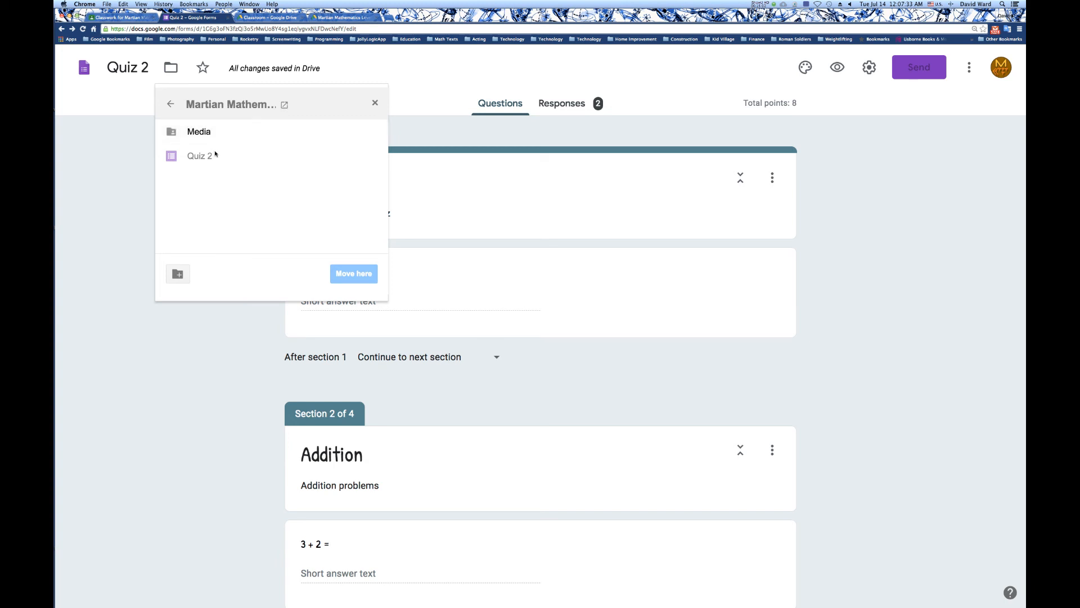
{"action": "left_click", "coordinate": [375, 131]}
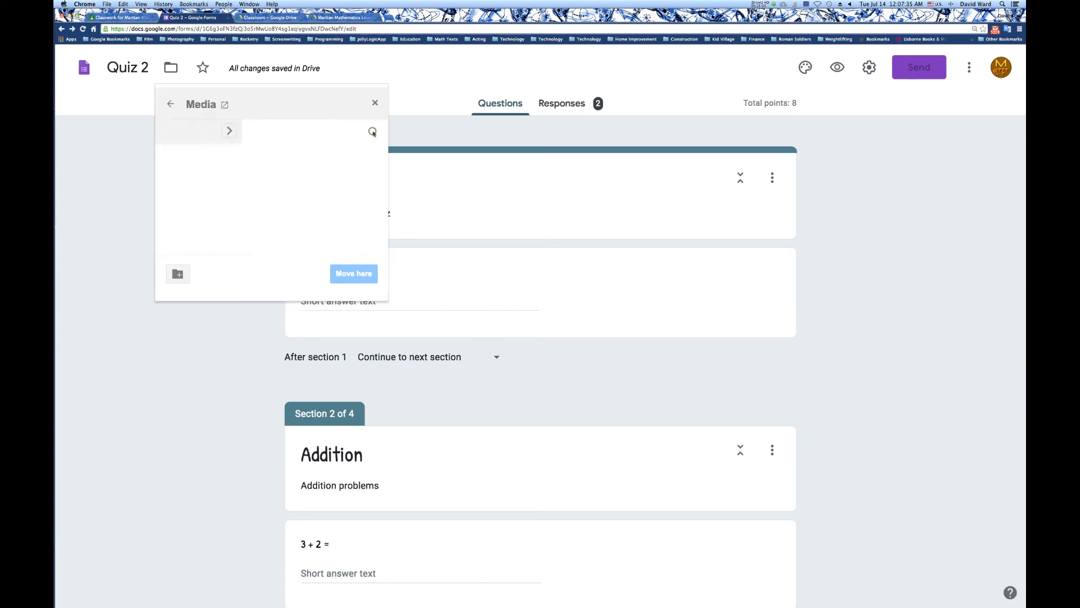
{"action": "left_click", "coordinate": [375, 138]}
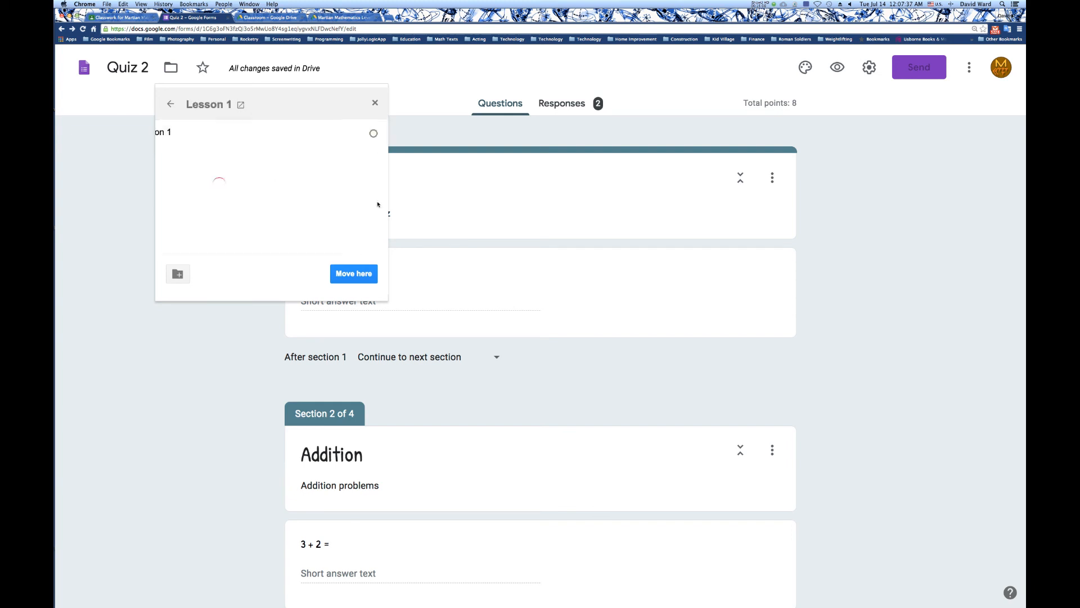
{"action": "left_click", "coordinate": [356, 274]}
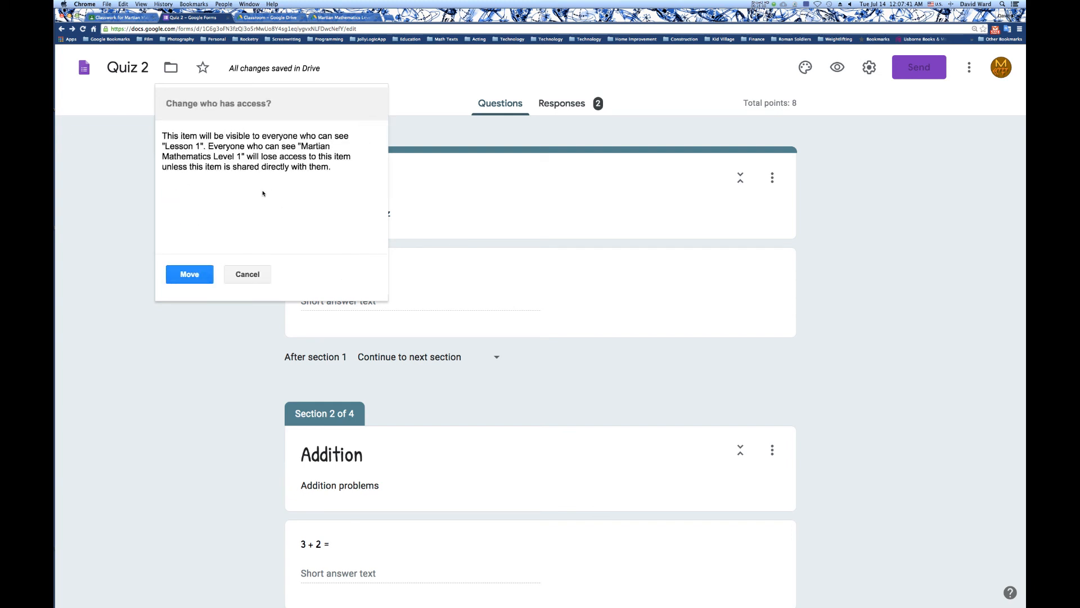
{"action": "left_click", "coordinate": [181, 275]}
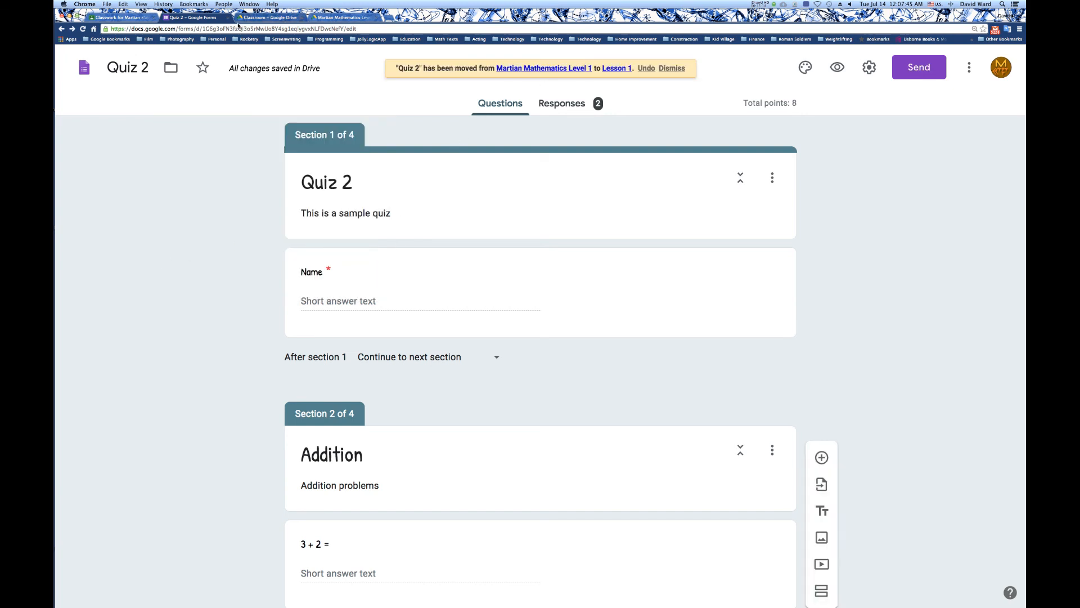
Return to the Quiz 2 assignment draft in Google Classroom and assign it to all students.
{"action": "left_click", "coordinate": [138, 19]}
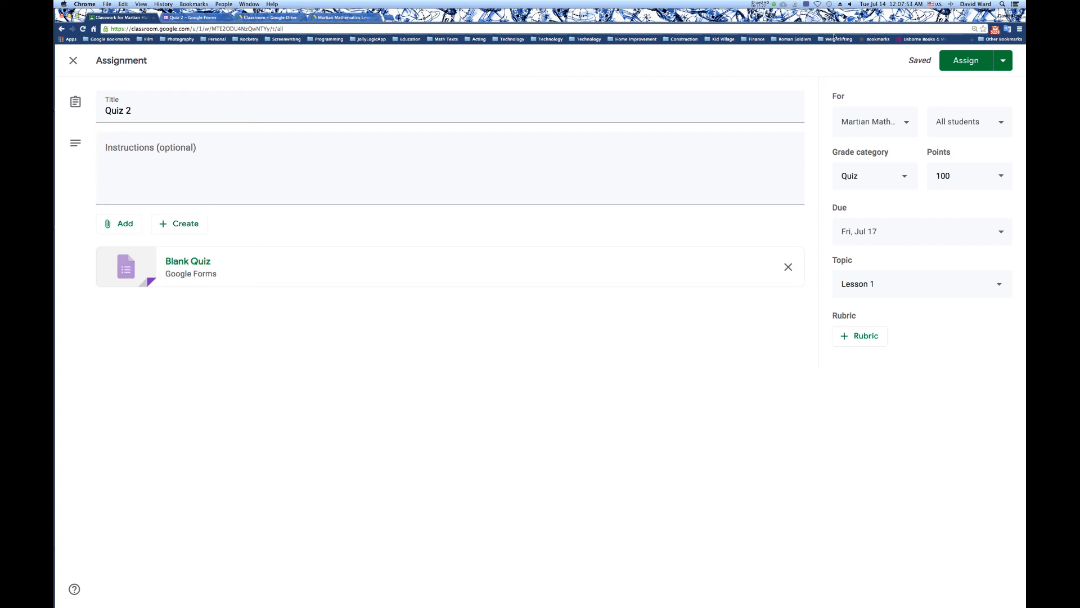
{"action": "left_click", "coordinate": [967, 60]}
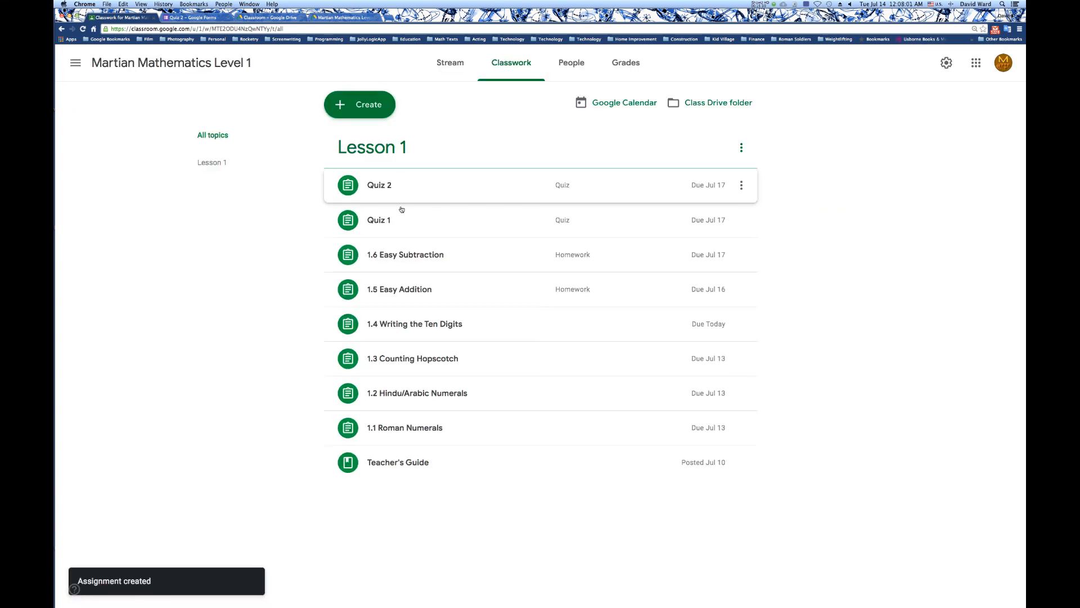
Switch to the student's Classroom window, show the updated stream, and open the Quiz 2 assignment and its attached form.
{"action": "mouse_move", "coordinate": [57, 411]}
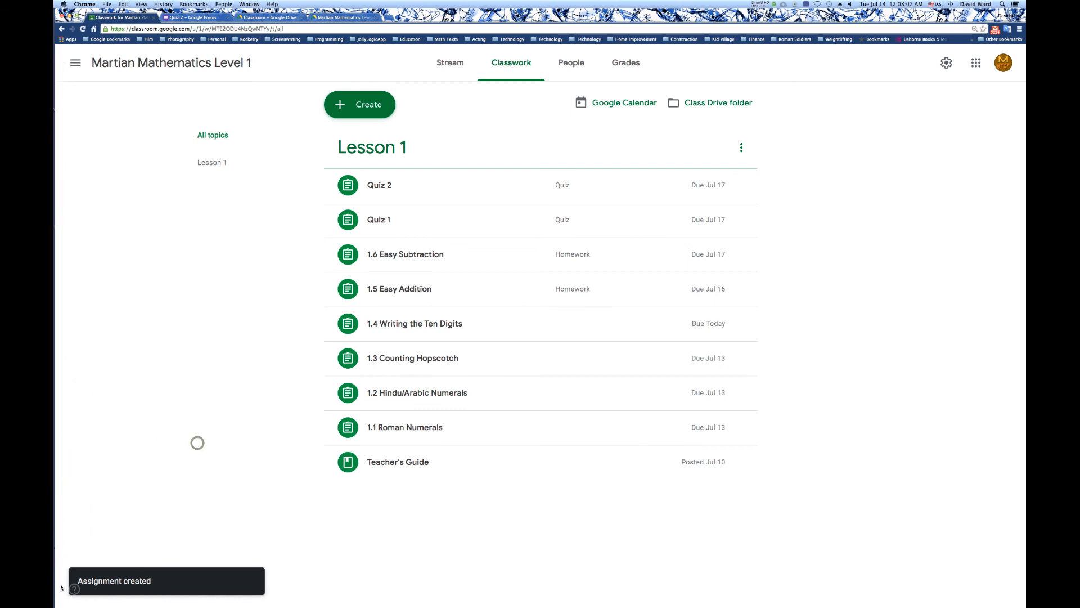
{"action": "key", "text": "ctrl+Up"}
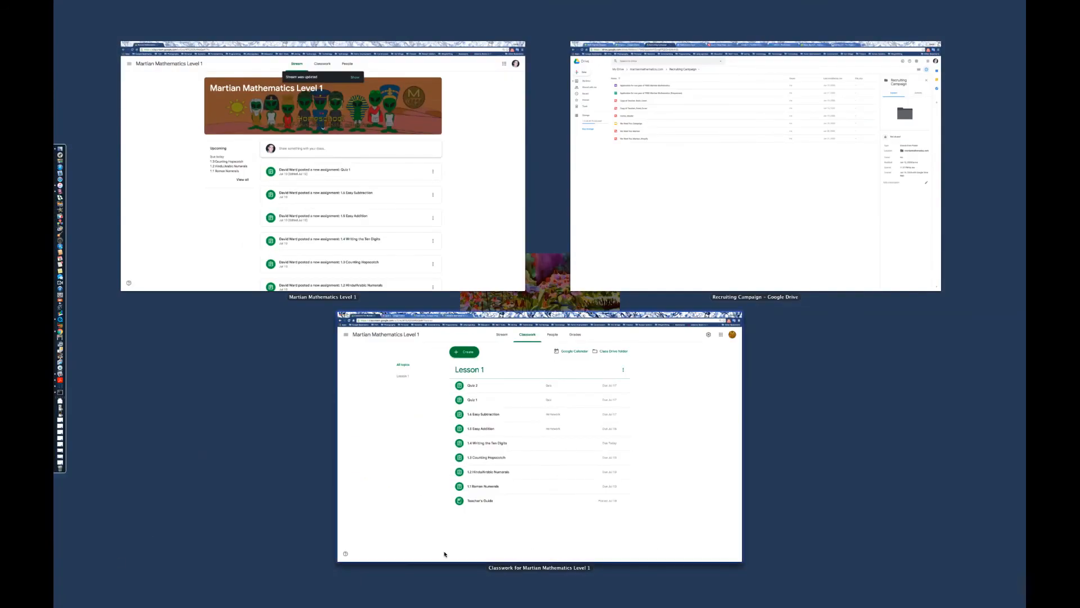
{"action": "left_click", "coordinate": [253, 189]}
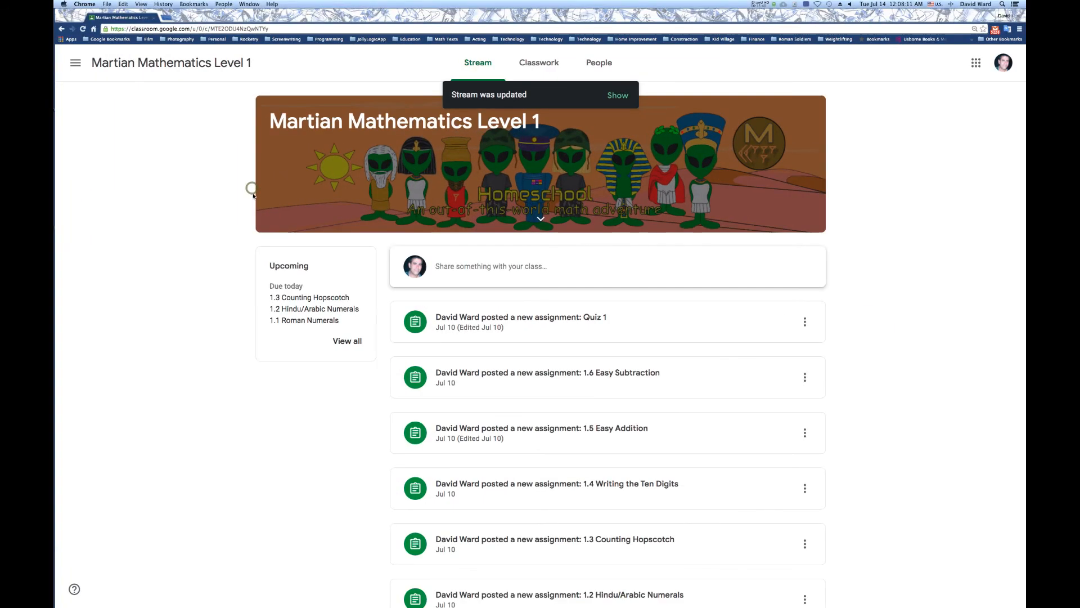
{"action": "left_click", "coordinate": [618, 96]}
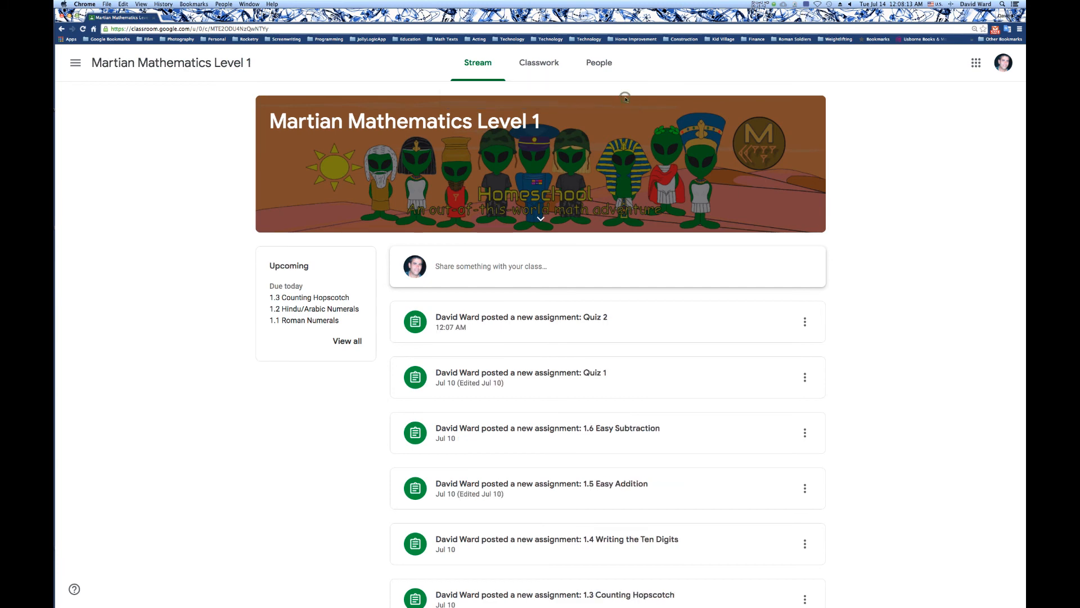
{"action": "left_click", "coordinate": [548, 318]}
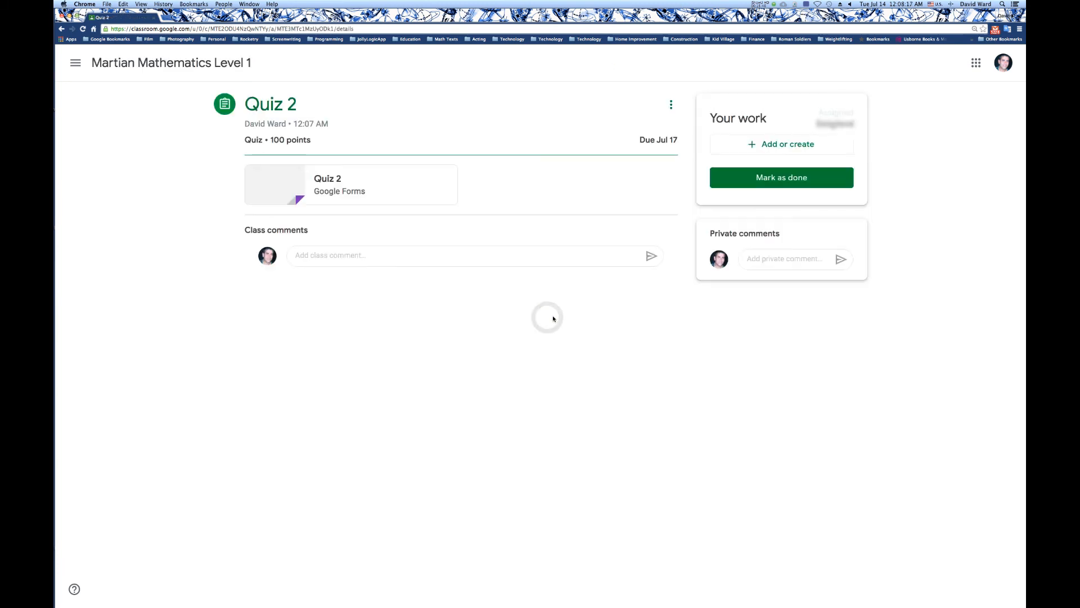
{"action": "left_click", "coordinate": [325, 180]}
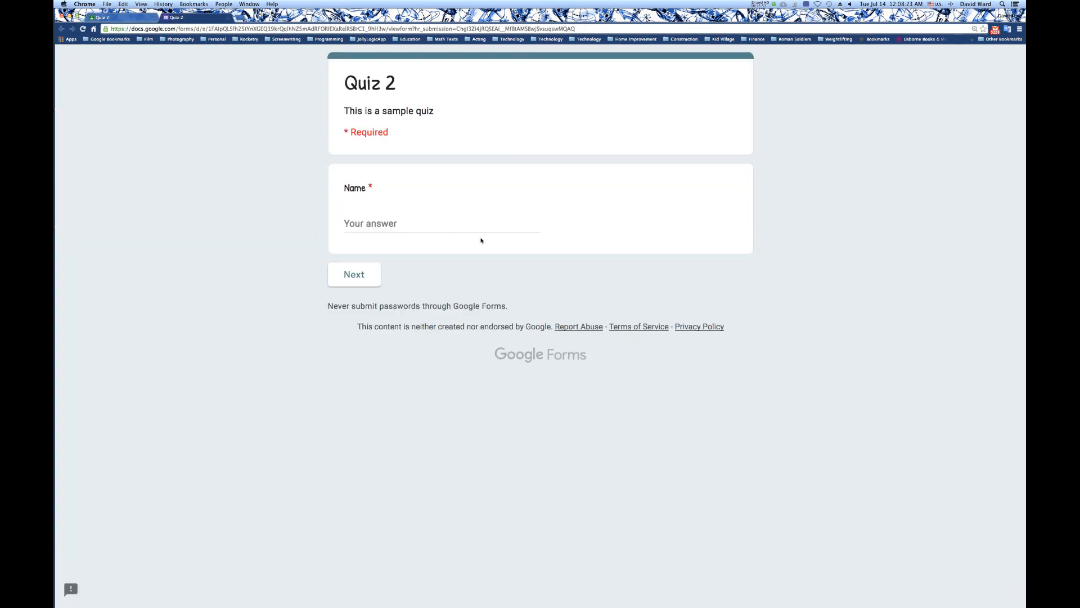
Close the student's Quiz 2 form and examine the first clock question's correct answer and number validation in the 4.4 Writing the Time quiz.
{"action": "left_click", "coordinate": [228, 18]}
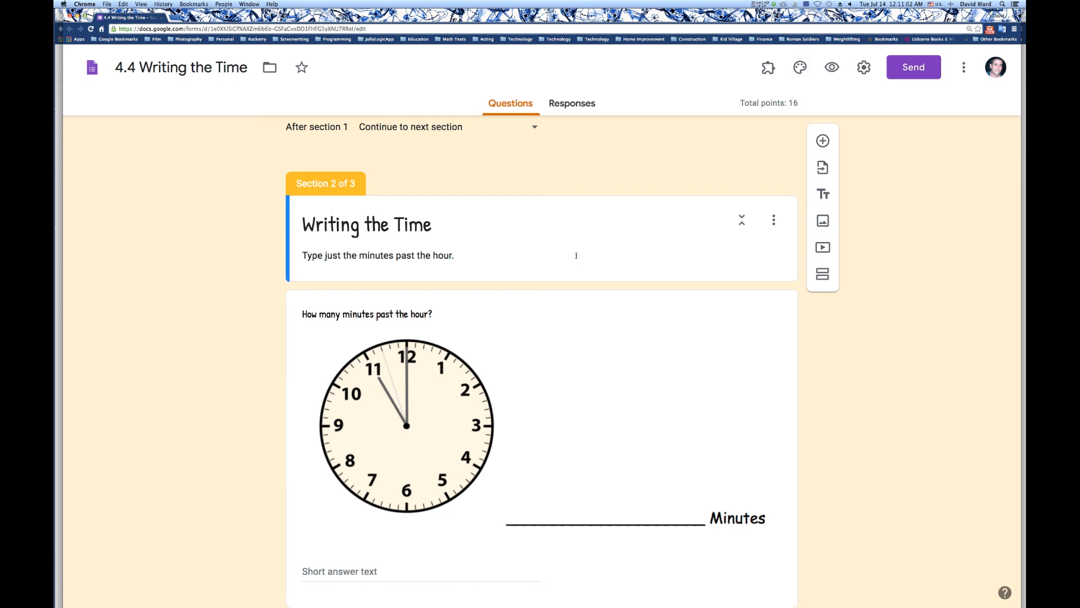
{"action": "scroll", "coordinate": [449, 391], "scroll_direction": "down", "scroll_amount": 3}
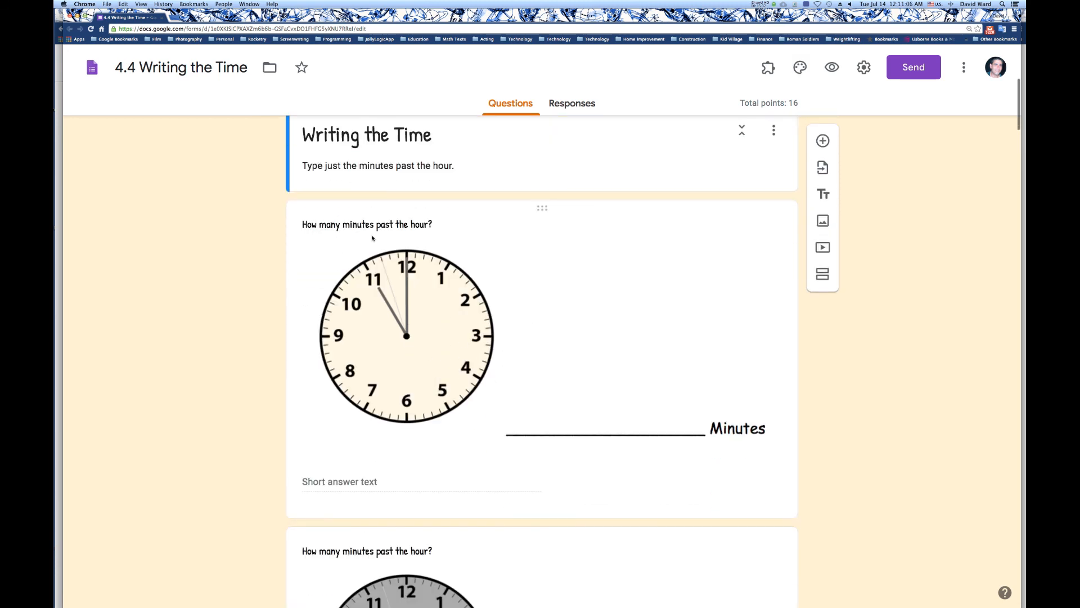
{"action": "left_click", "coordinate": [402, 325]}
{"action": "scroll", "coordinate": [417, 360], "scroll_direction": "down", "scroll_amount": 5}
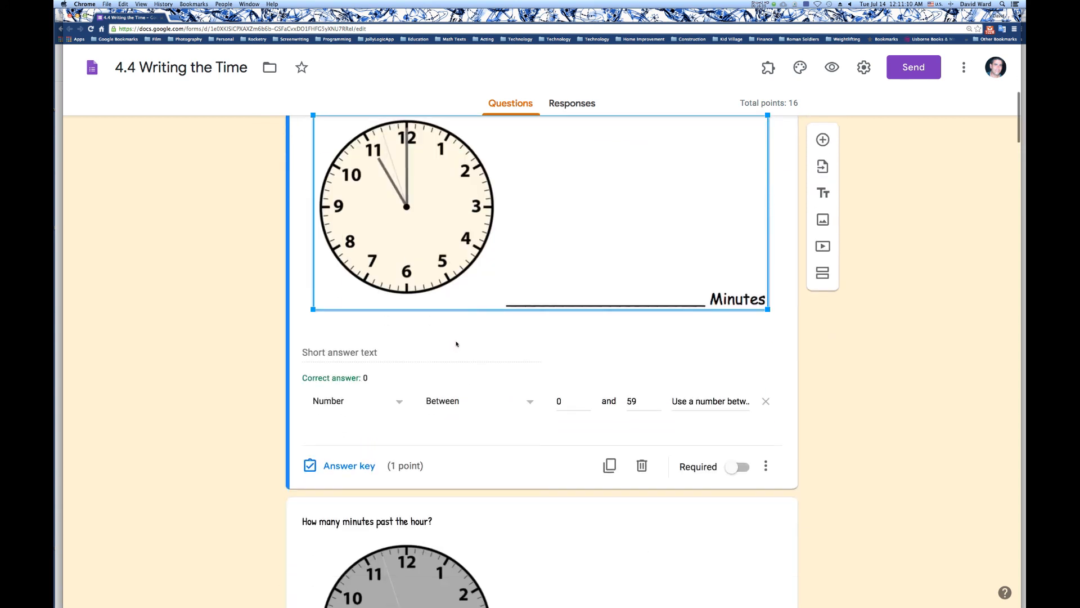
{"action": "left_click", "coordinate": [373, 358]}
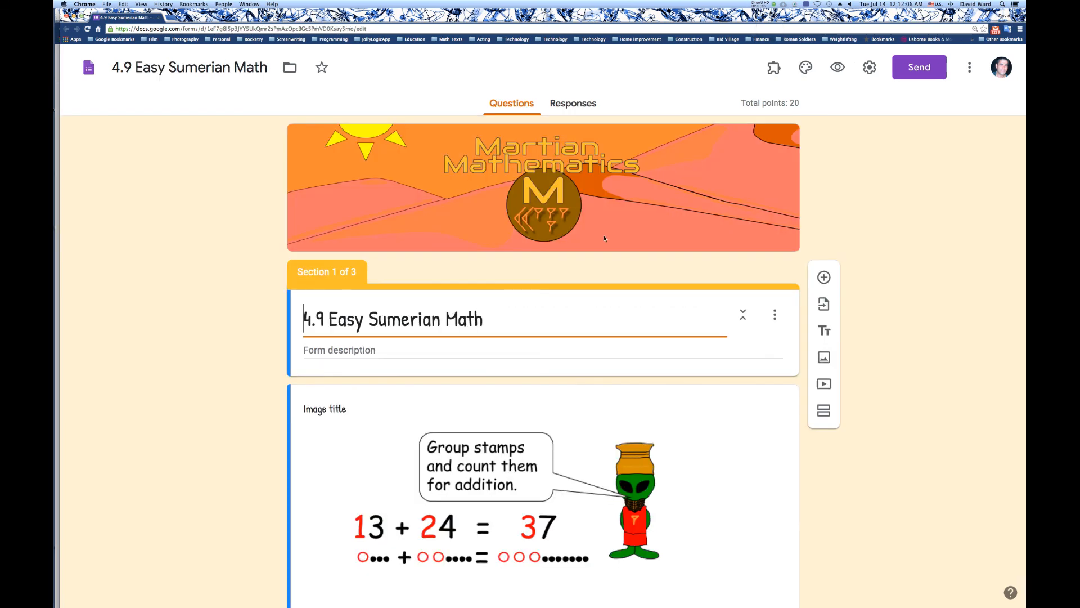
Review the illustrated addition and subtraction examples in the first section of the 4.9 Easy Sumerian Math quiz.
{"action": "scroll", "coordinate": [475, 287], "scroll_direction": "down", "scroll_amount": 3}
{"action": "scroll", "coordinate": [478, 285], "scroll_direction": "down", "scroll_amount": 4}
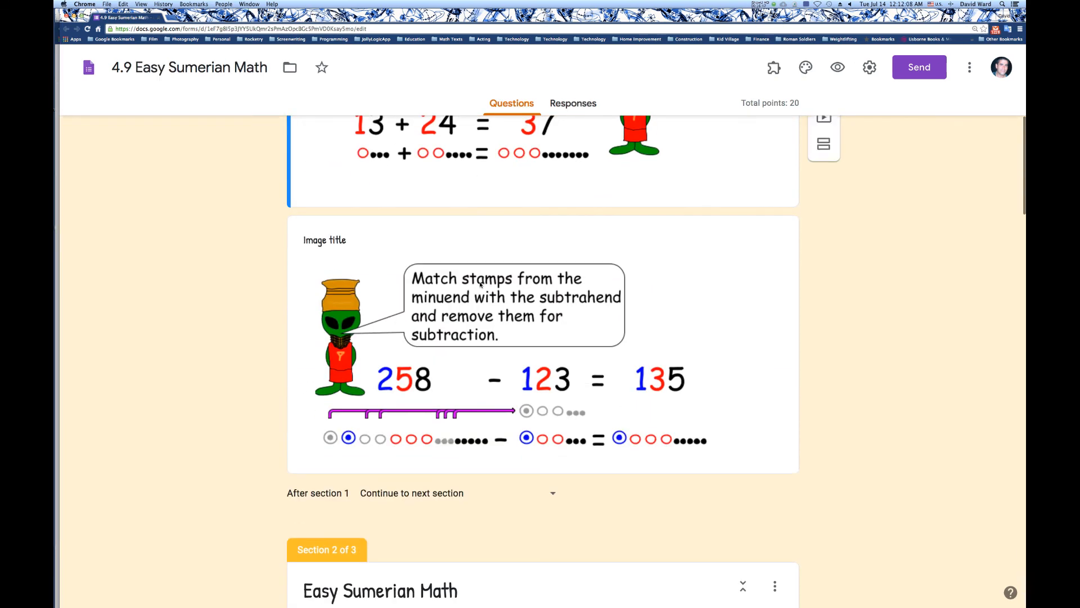
{"action": "scroll", "coordinate": [480, 284], "scroll_direction": "down", "scroll_amount": 1}
{"action": "scroll", "coordinate": [480, 284], "scroll_direction": "up", "scroll_amount": 2}
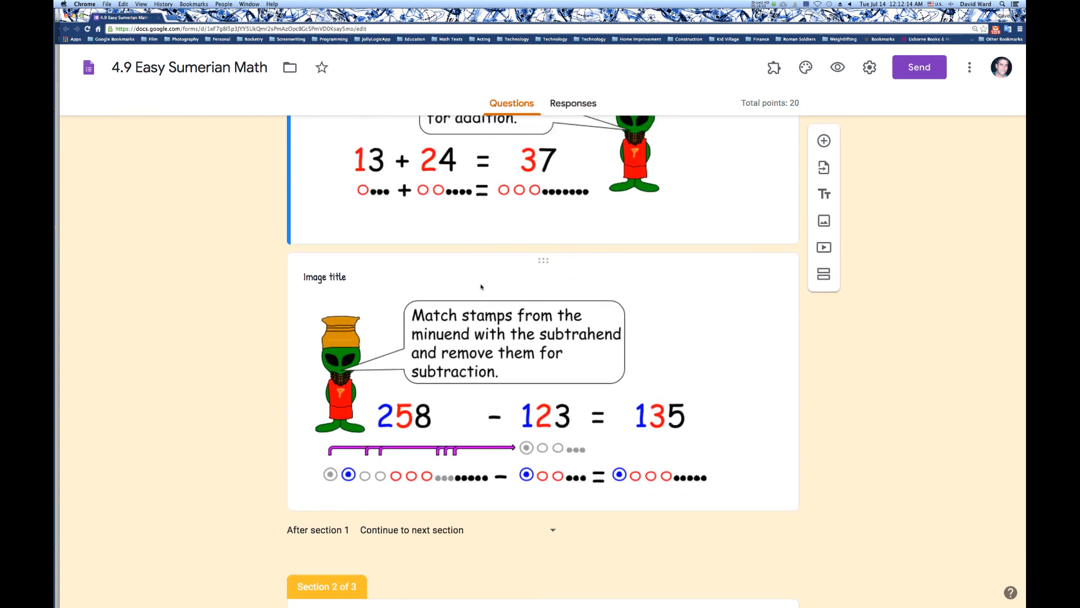
{"action": "scroll", "coordinate": [480, 287], "scroll_direction": "down", "scroll_amount": 5}
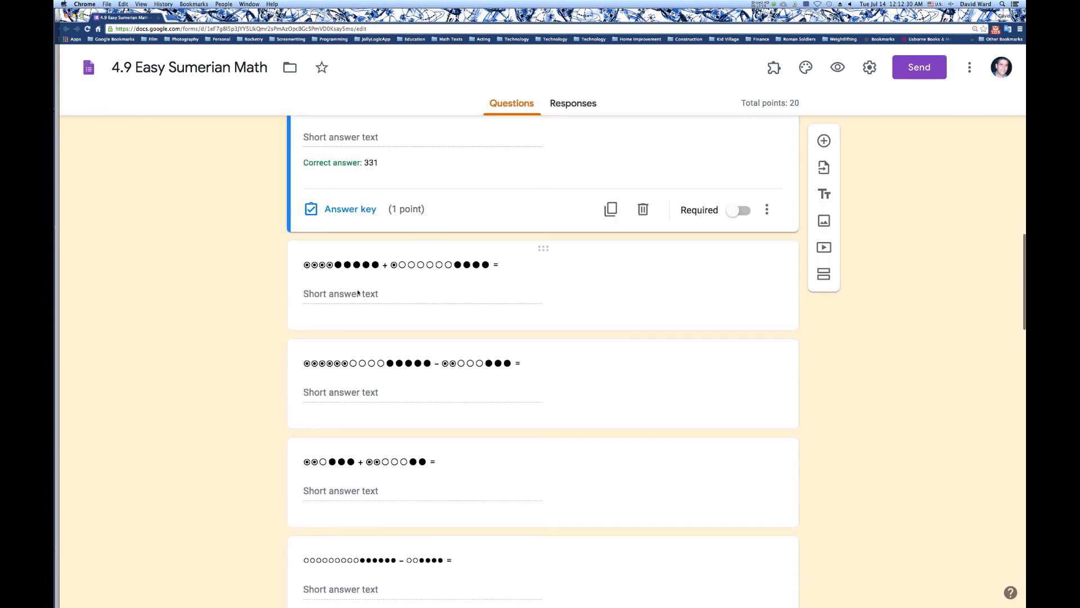
Inspect the correct answers of several stamp addition and subtraction questions, and look through the Reading Our Numbers section.
{"action": "left_click", "coordinate": [356, 297]}
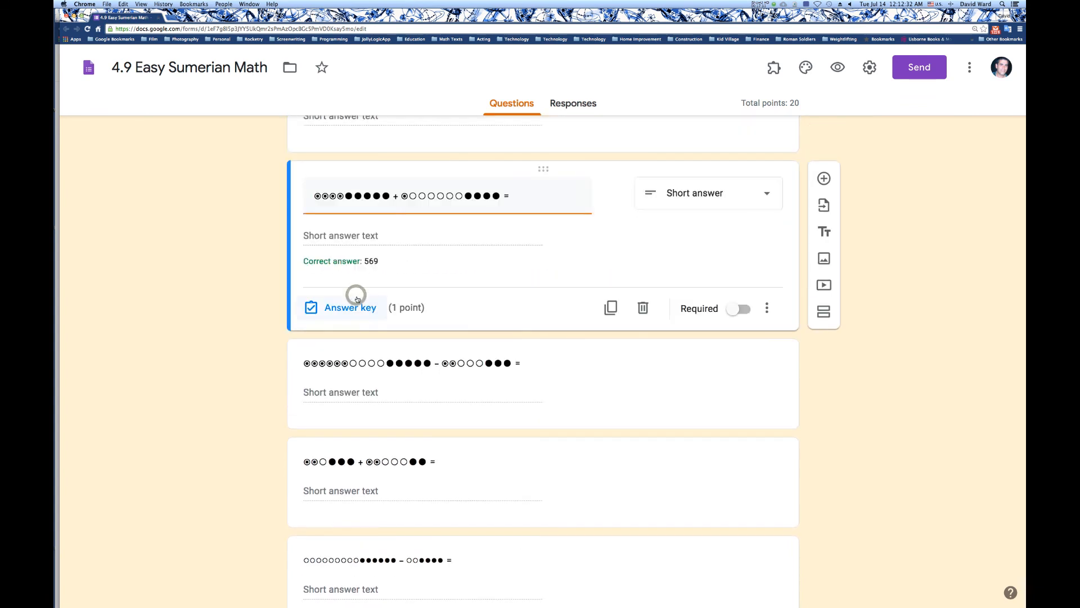
{"action": "scroll", "coordinate": [393, 292], "scroll_direction": "up", "scroll_amount": 3}
{"action": "scroll", "coordinate": [393, 292], "scroll_direction": "down", "scroll_amount": 4}
{"action": "scroll", "coordinate": [392, 292], "scroll_direction": "down", "scroll_amount": 4}
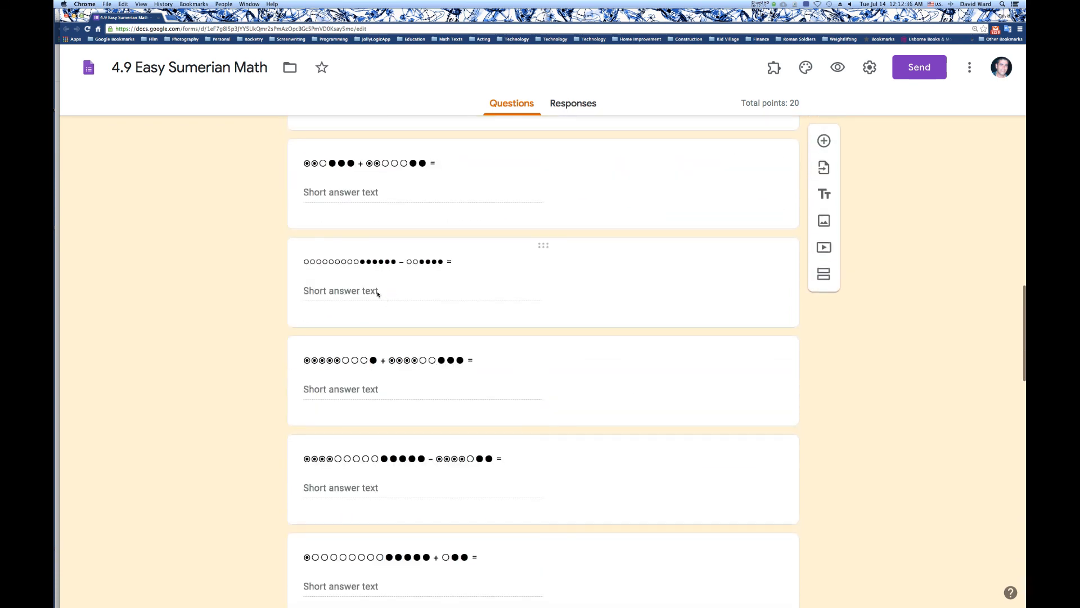
{"action": "left_click", "coordinate": [377, 292]}
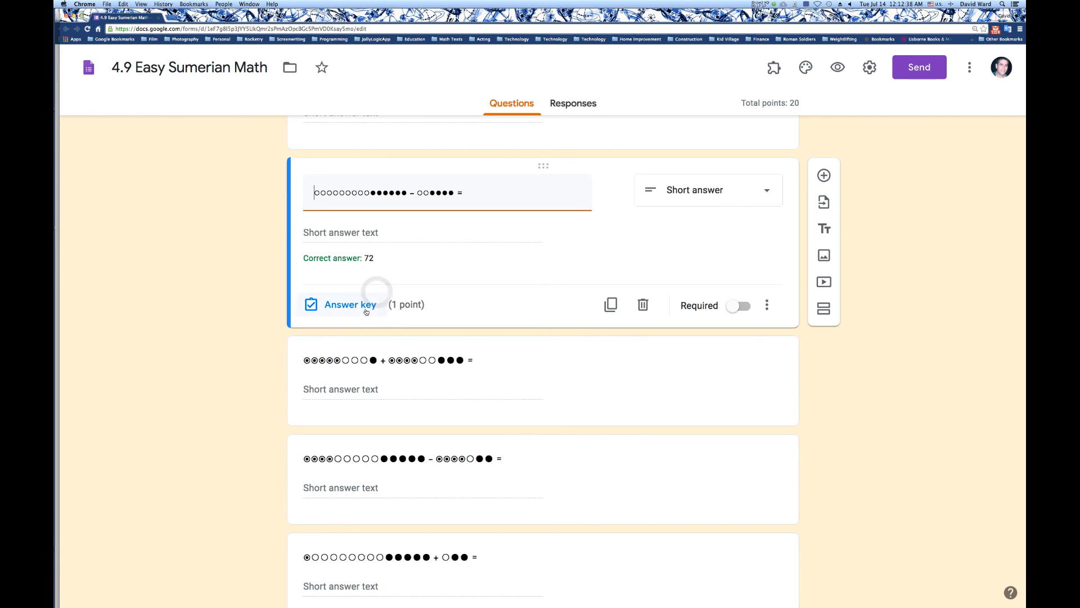
{"action": "scroll", "coordinate": [372, 298], "scroll_direction": "down", "scroll_amount": 2}
{"action": "left_click", "coordinate": [366, 312]}
{"action": "scroll", "coordinate": [376, 328], "scroll_direction": "down", "scroll_amount": 7}
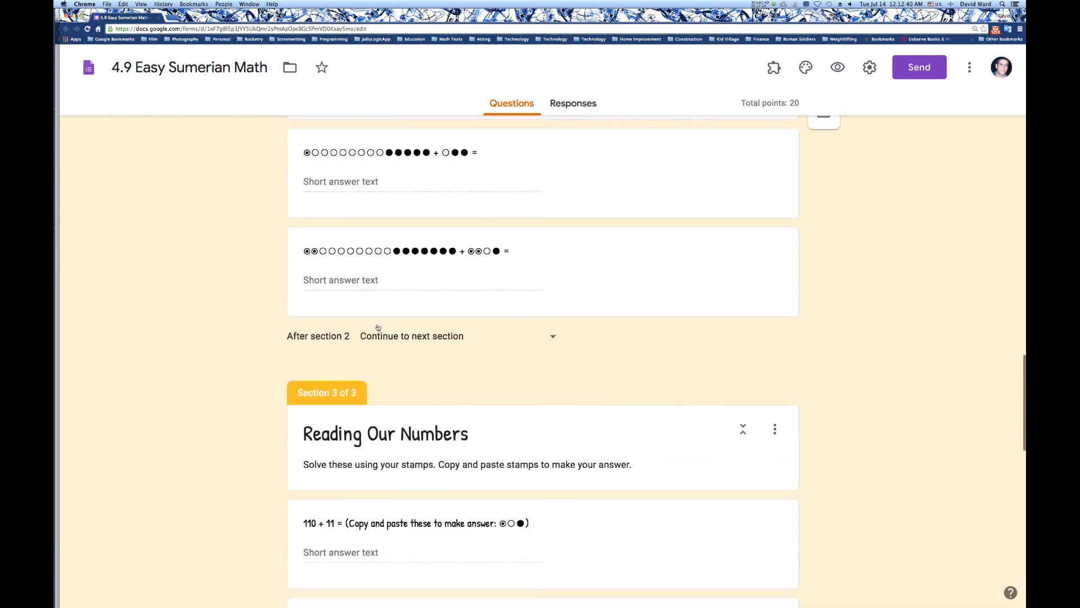
{"action": "scroll", "coordinate": [377, 326], "scroll_direction": "down", "scroll_amount": 1}
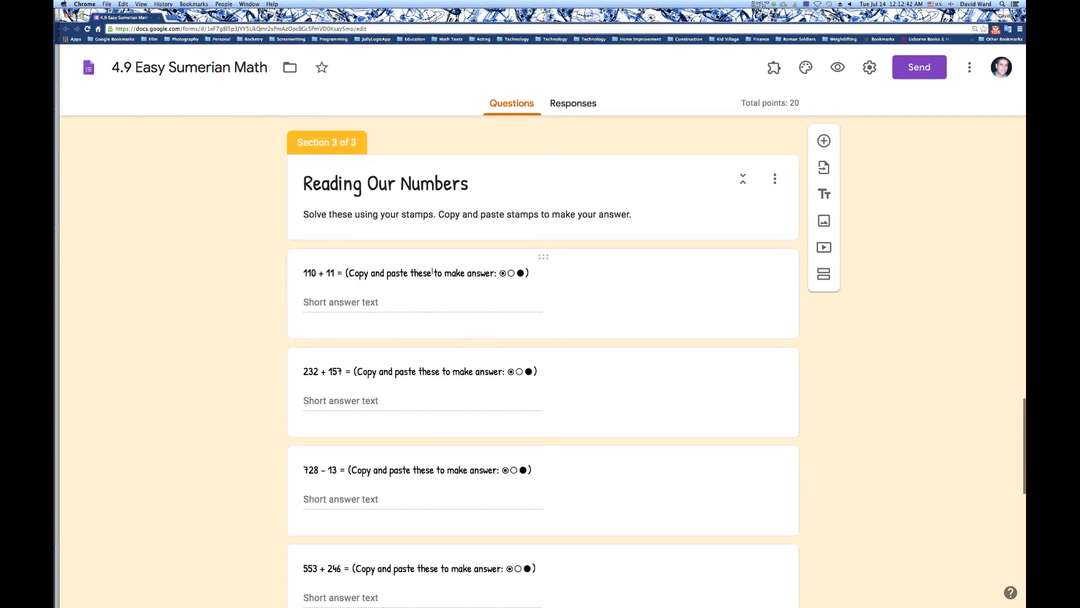